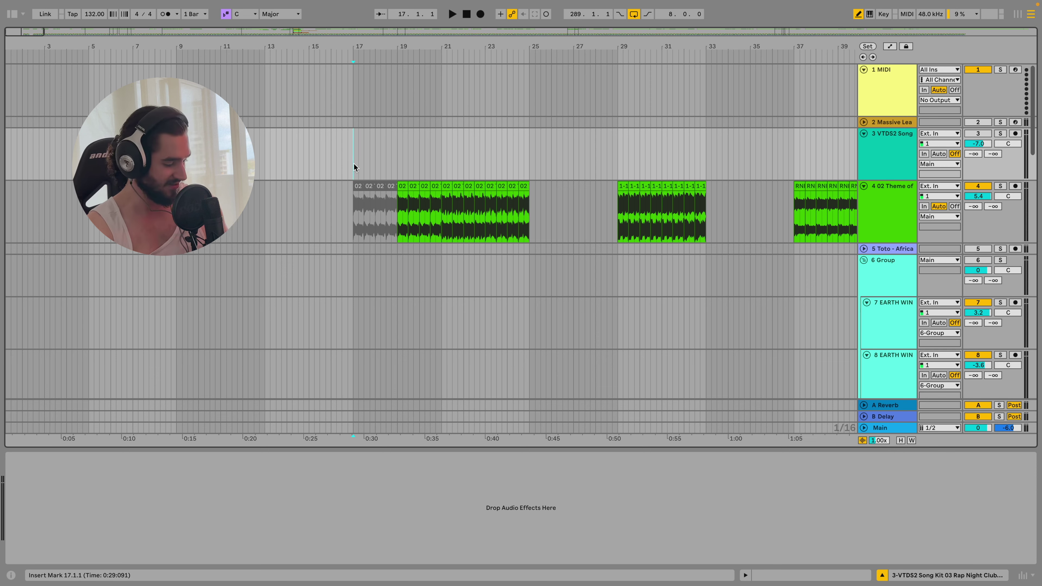
Display the device chain of the DS_MDH2 clap track in the drum group and show the browser.
scroll(353, 166, down, 15)
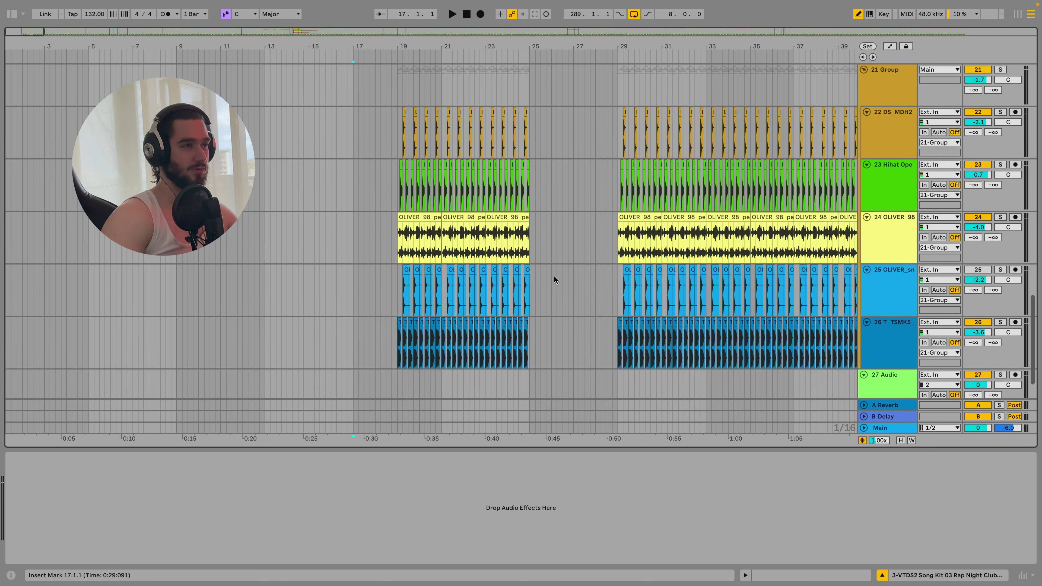
click(886, 99)
scroll(657, 246, up, 1)
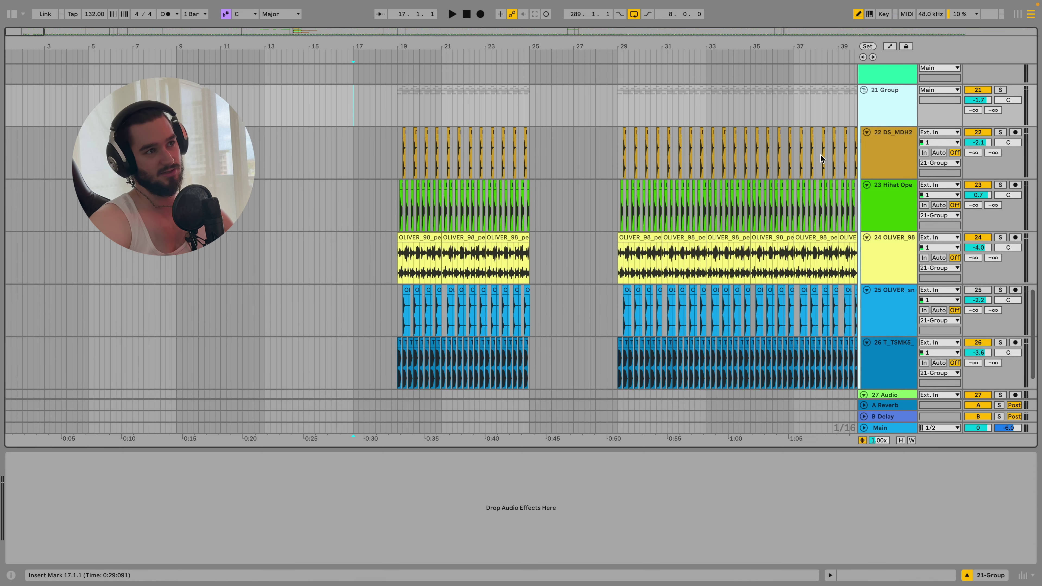
click(890, 152)
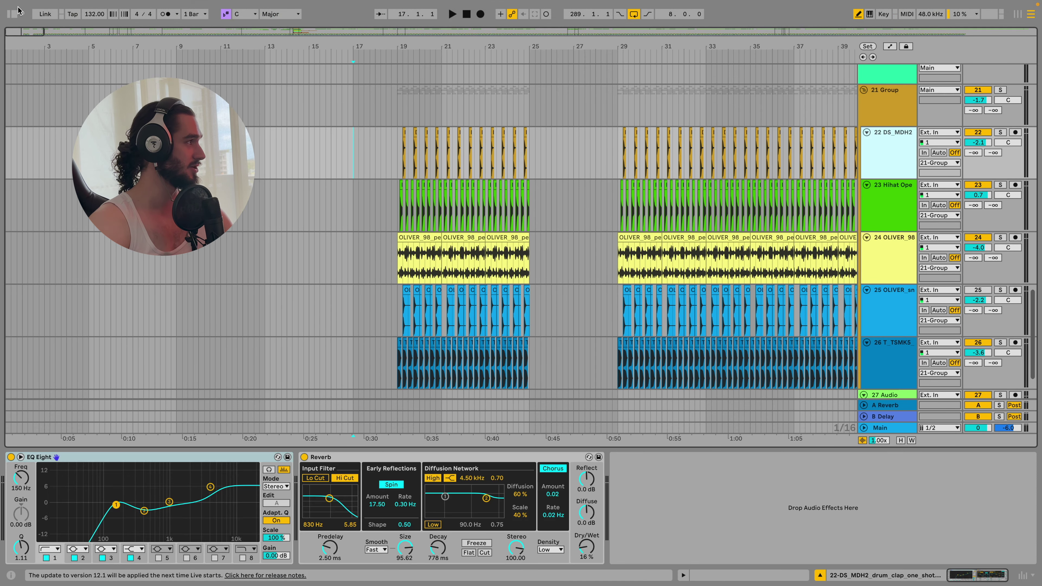
click(16, 12)
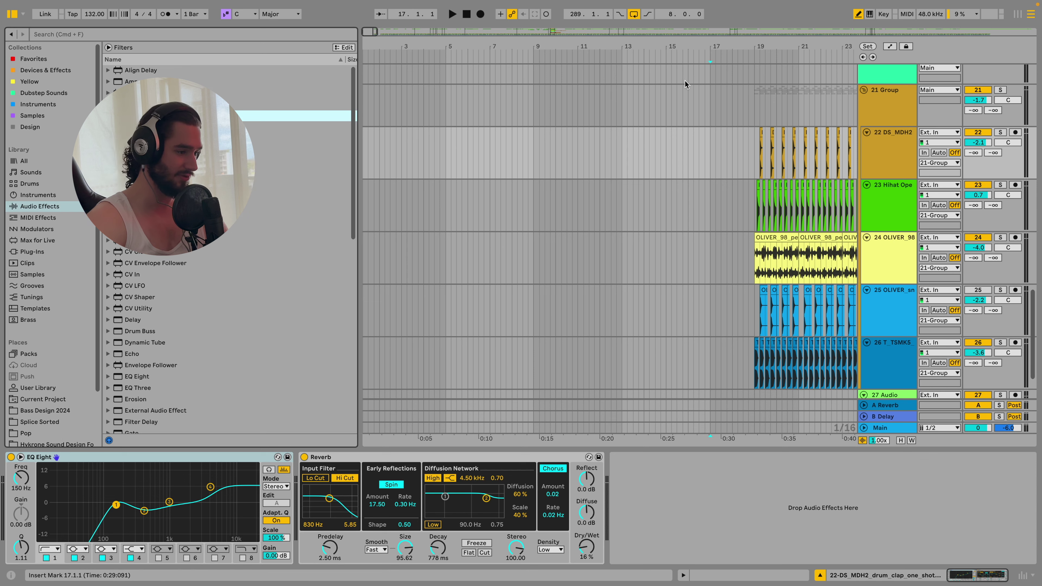
Solo the drum group and play its section from just before bar 19.
click(708, 109)
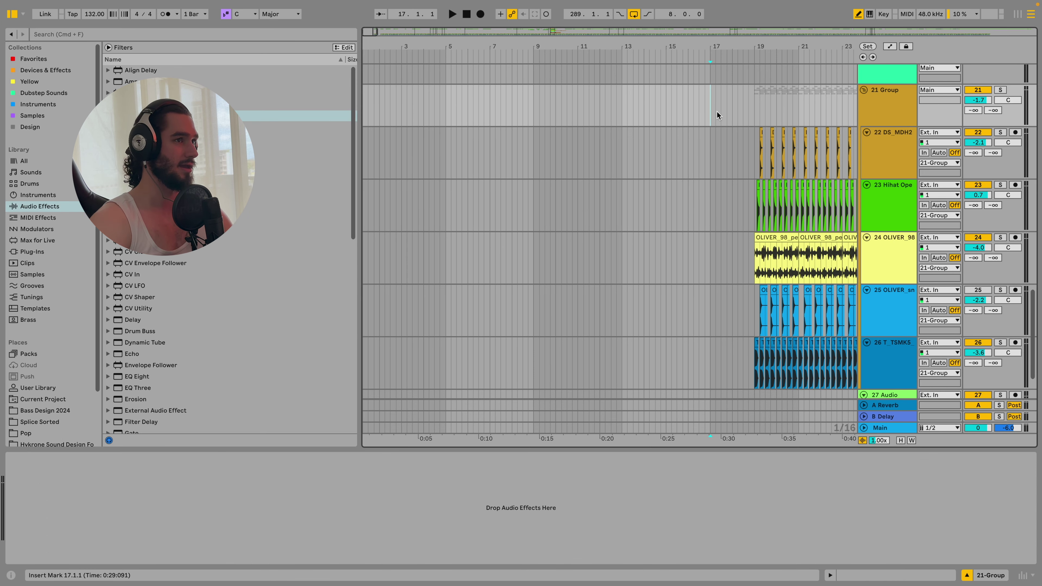
scroll(717, 111, up, 3)
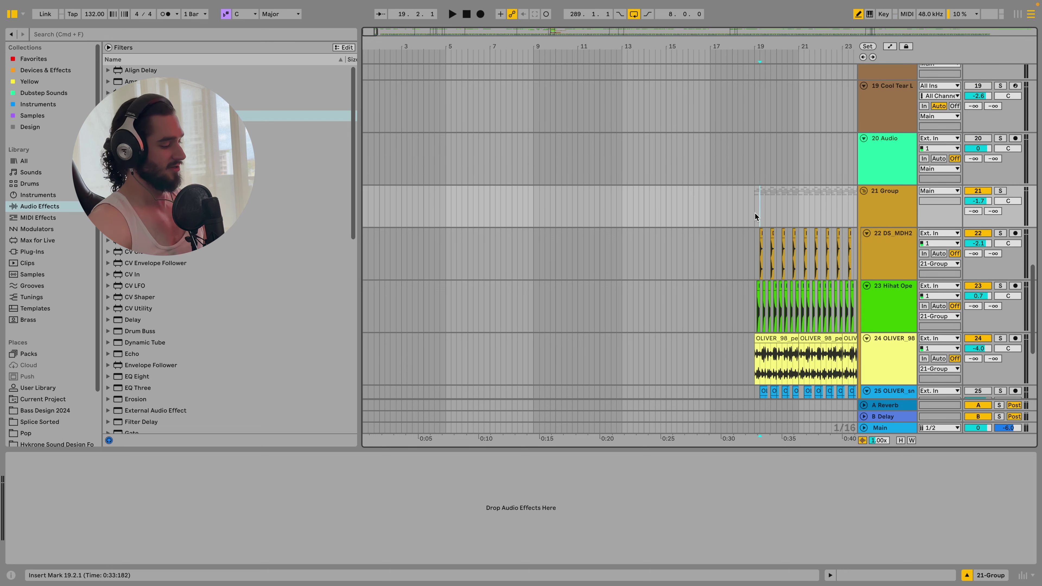
scroll(739, 210, right, 6)
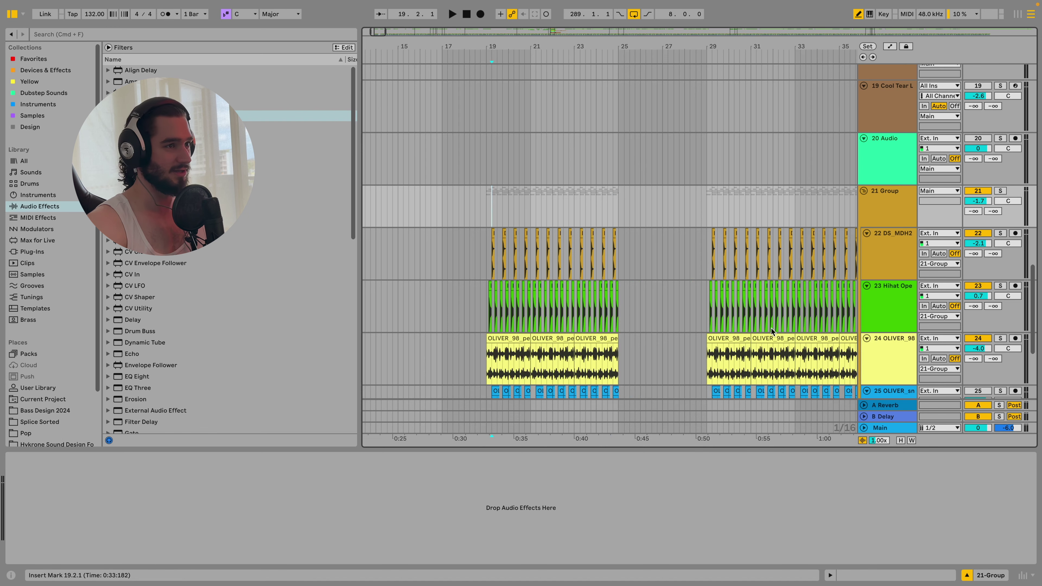
scroll(615, 278, down, 6)
click(485, 120)
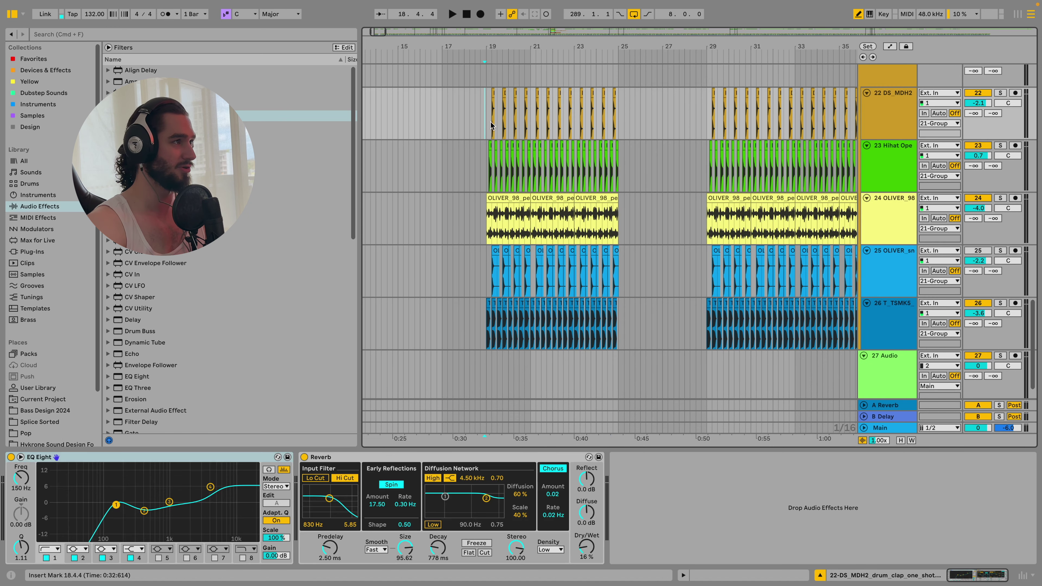
scroll(490, 121, up, 6)
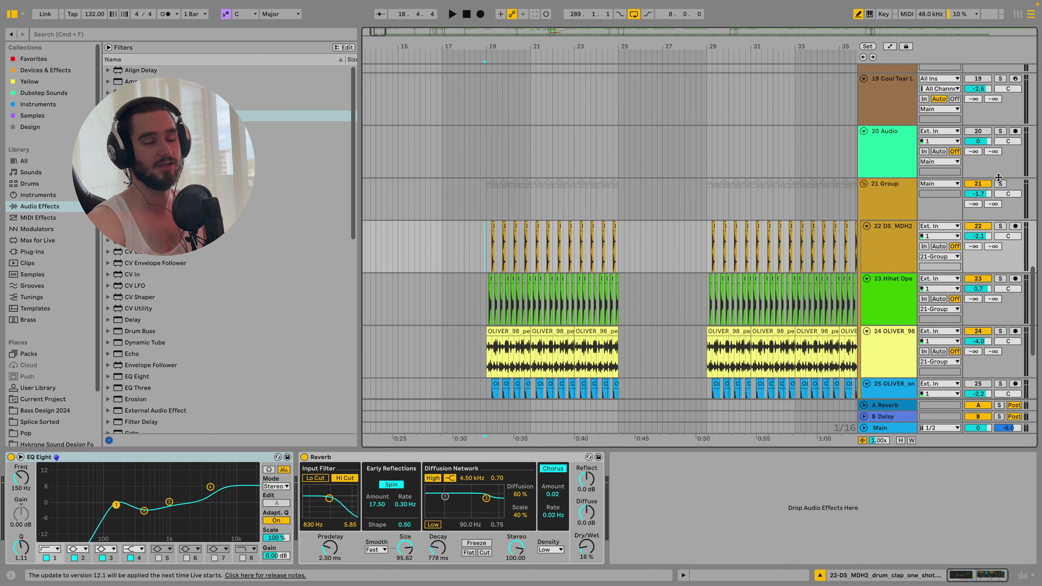
click(1000, 183)
scroll(615, 221, down, 3)
key(space)
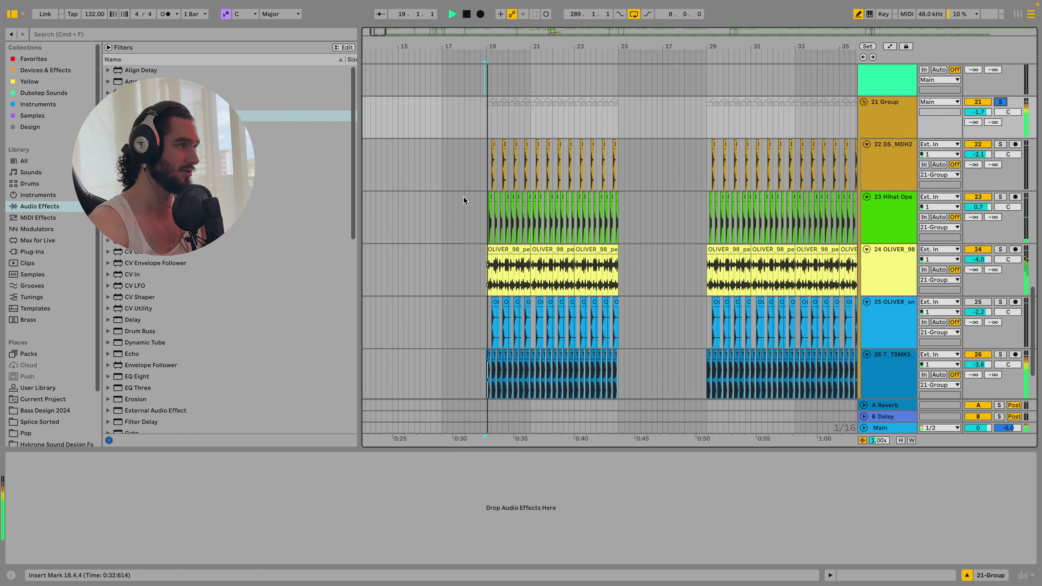
scroll(479, 200, down, 2)
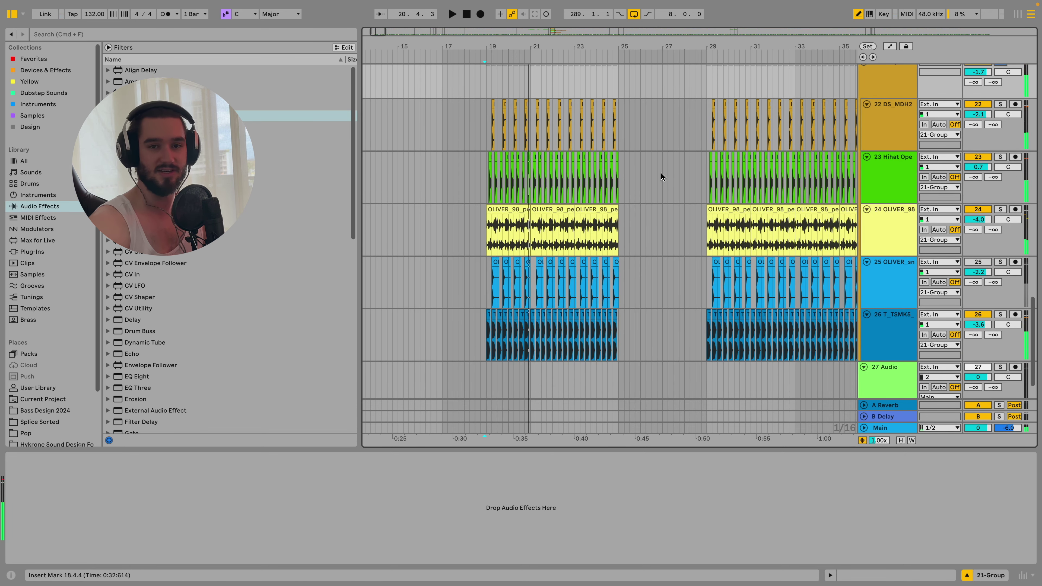
Examine the first OLIVER_98 percussion loop clip's sample and warp settings, then hide the clip view.
click(497, 219)
key(shift+Tab)
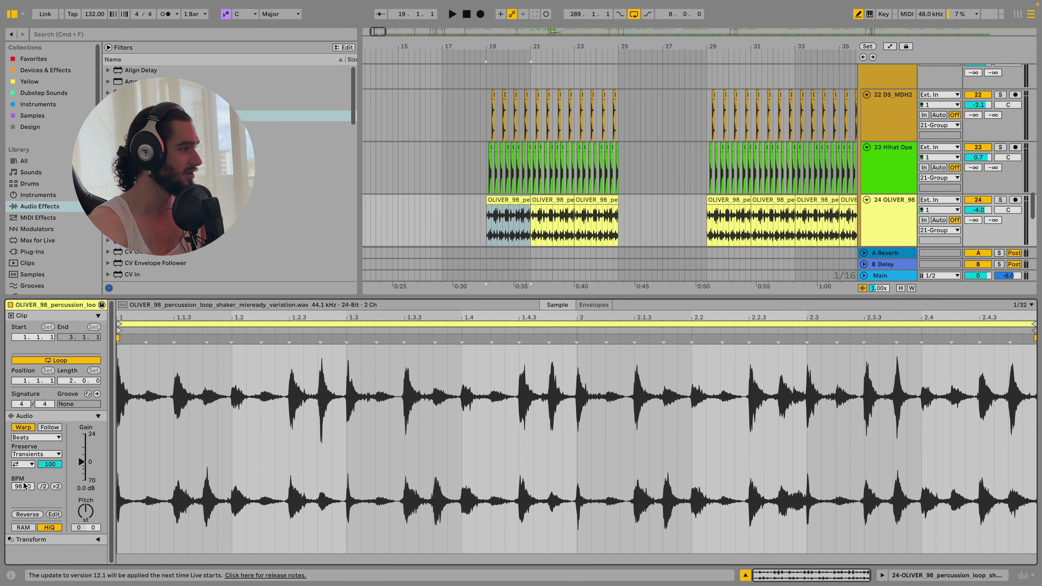
key(shift+Tab)
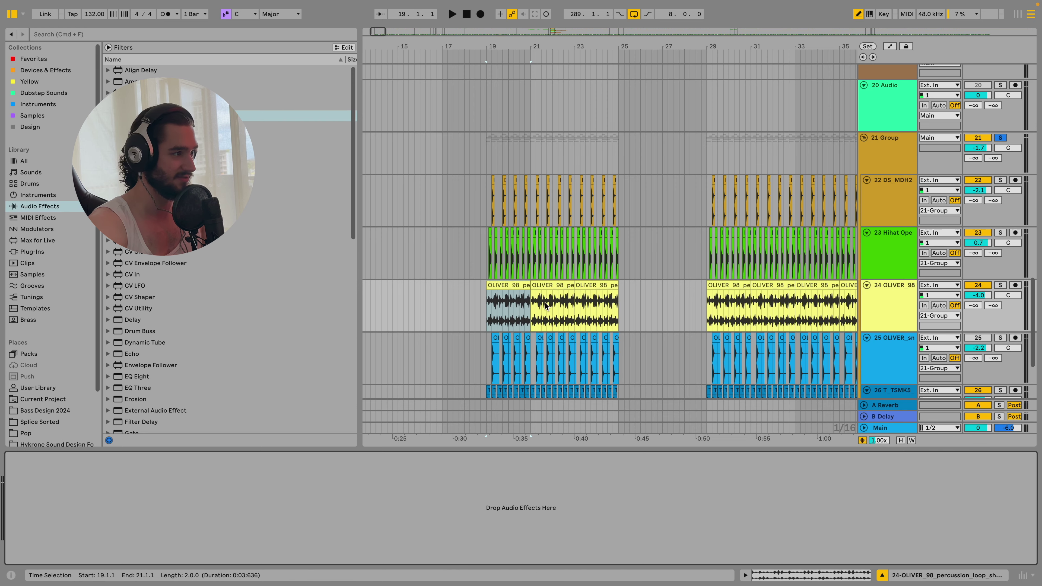
Solo the T_TSMK5 kick track and play it while examining its EQ Eight curve.
scroll(545, 306, down, 5)
click(1001, 232)
key(space)
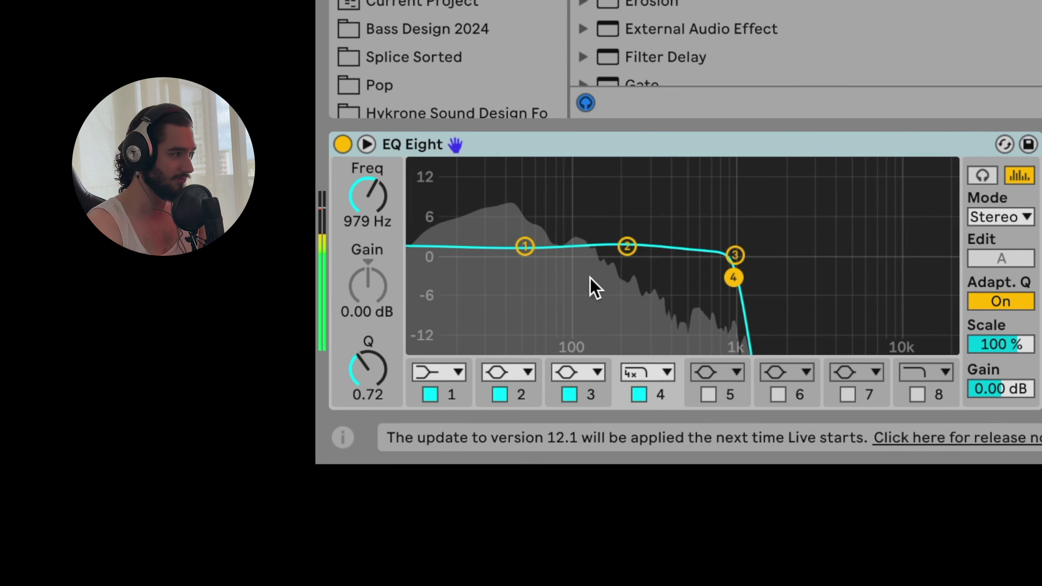
key(space)
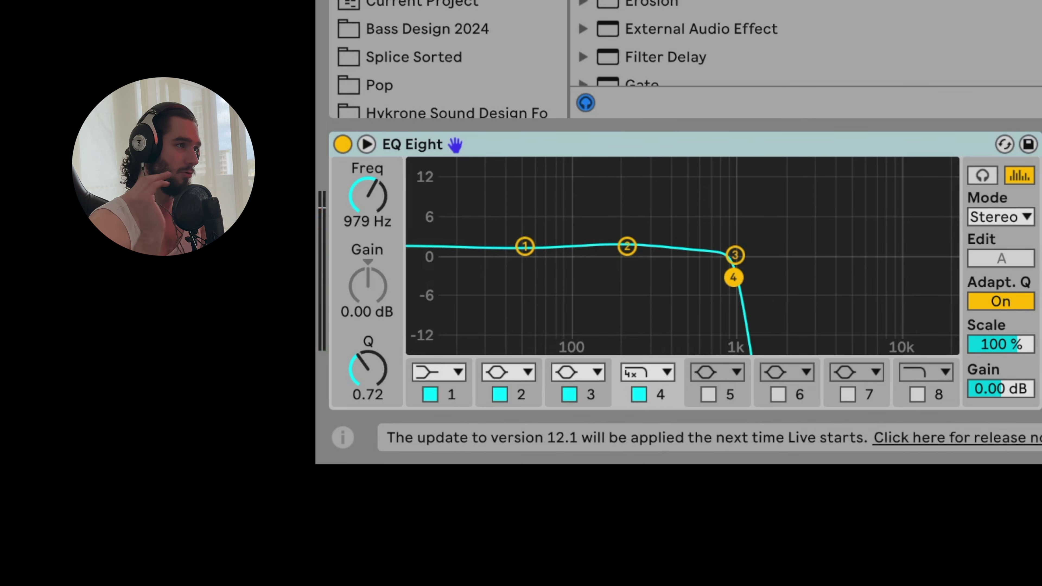
key(space)
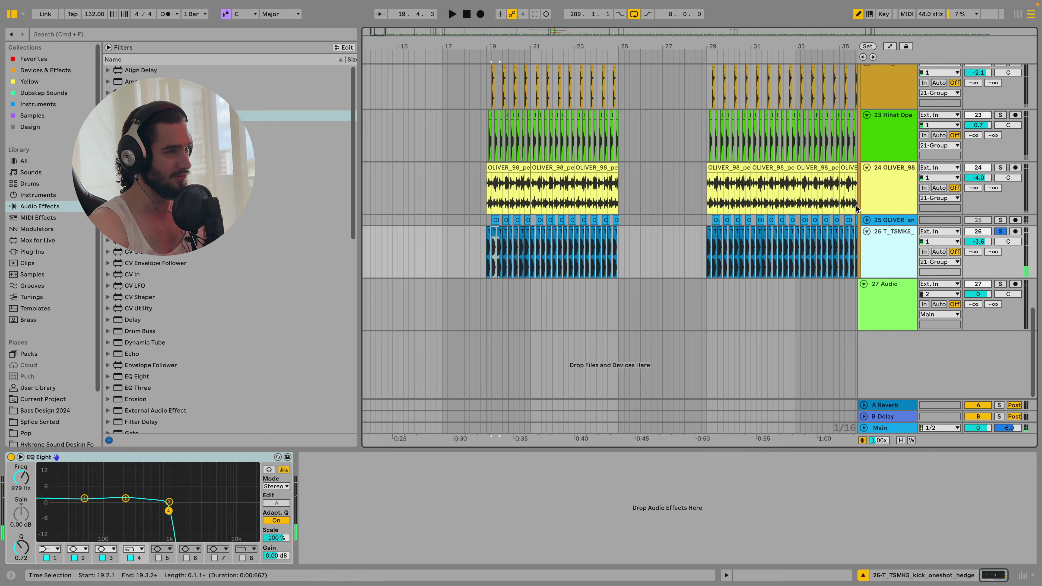
Solo the Hihat Open track and listen to it on its own.
scroll(856, 208, up, 3)
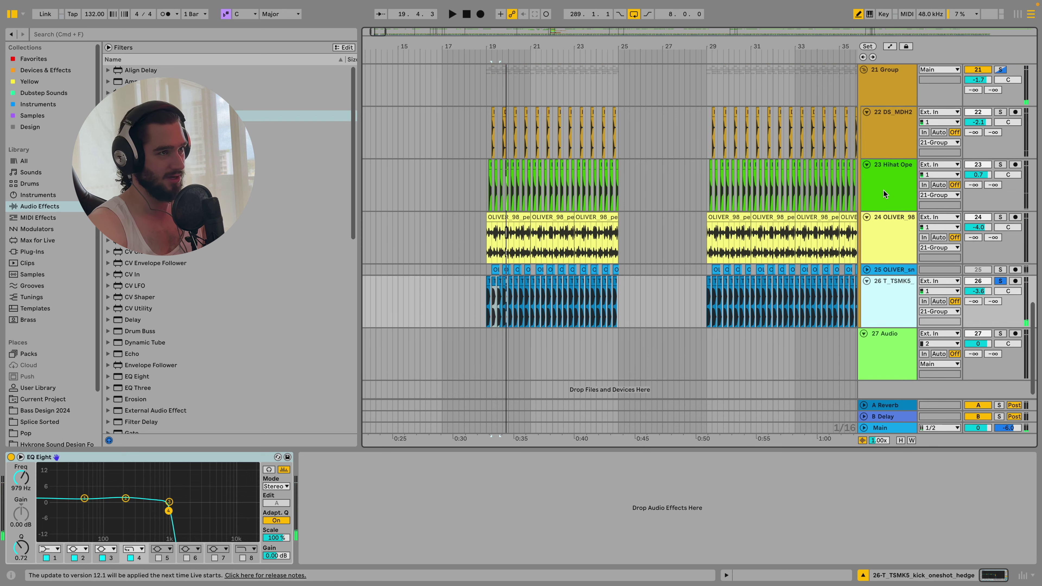
click(997, 161)
click(1000, 165)
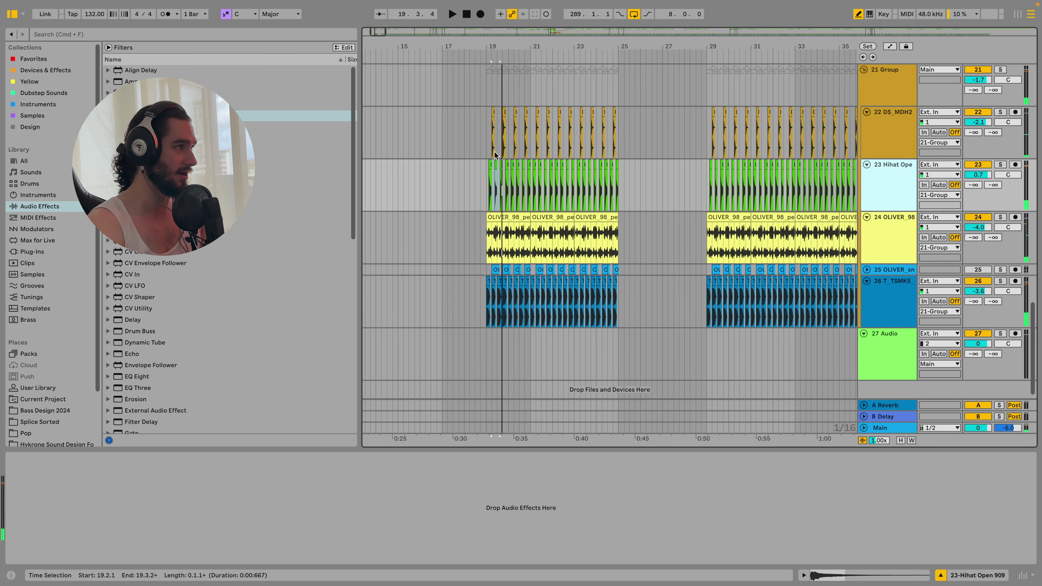
Examine the EQ Eight and Reverb devices on the DS_MDH2 clap track.
click(482, 147)
click(922, 134)
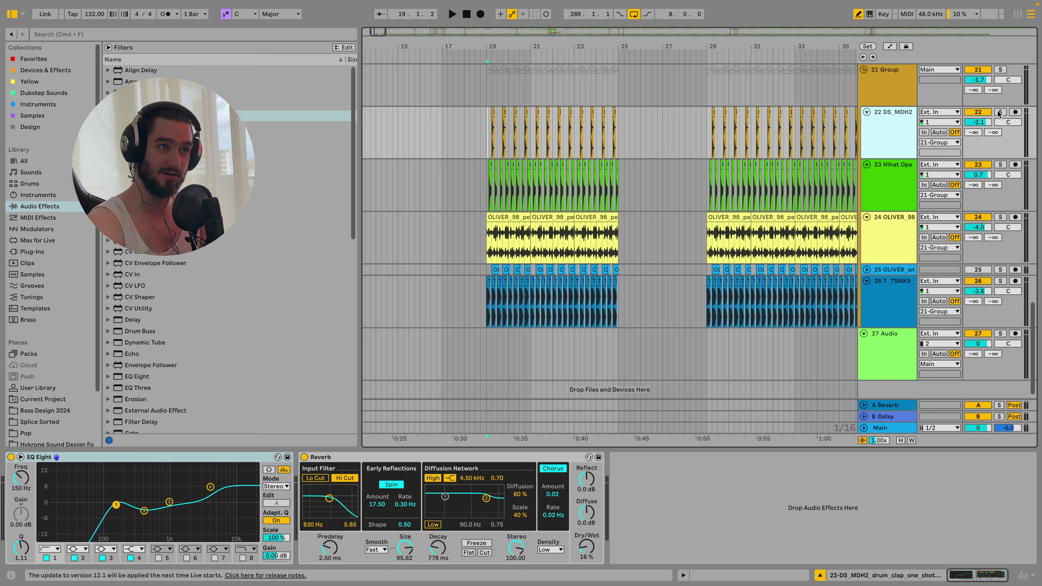
click(117, 455)
click(364, 457)
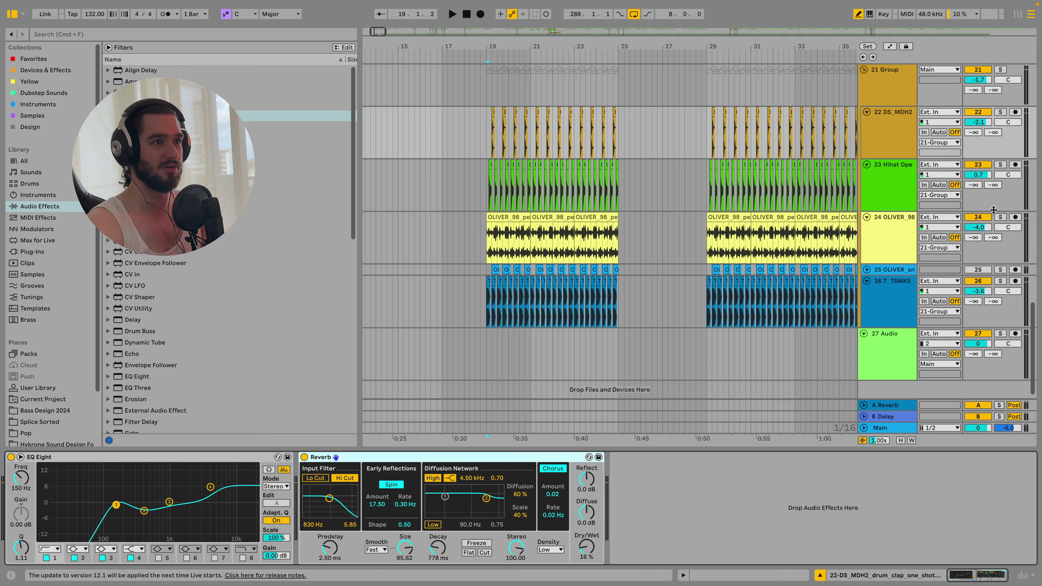
Play the drum group soloed from bar 19, then select the group track.
key(space)
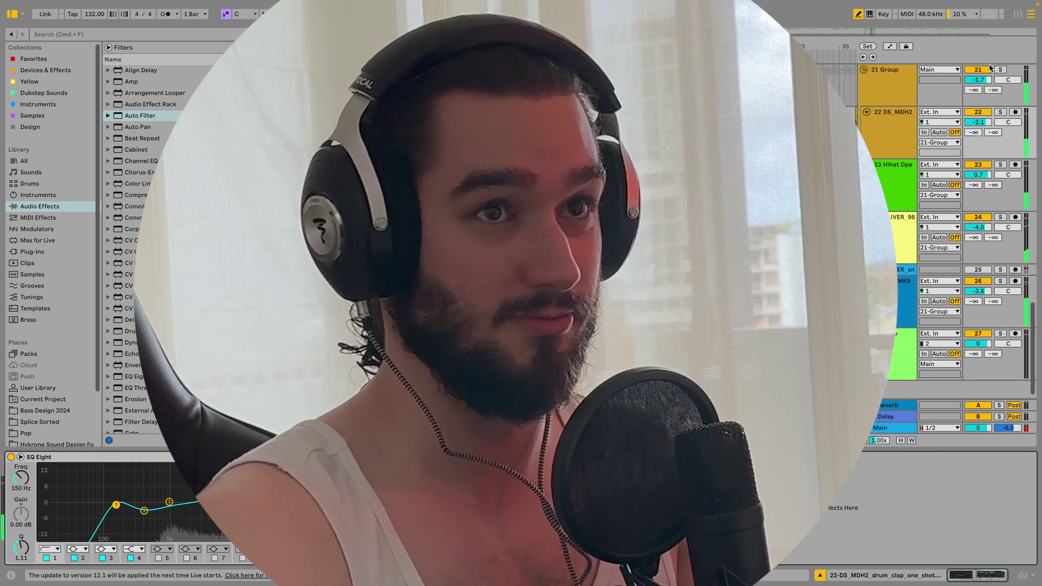
click(998, 69)
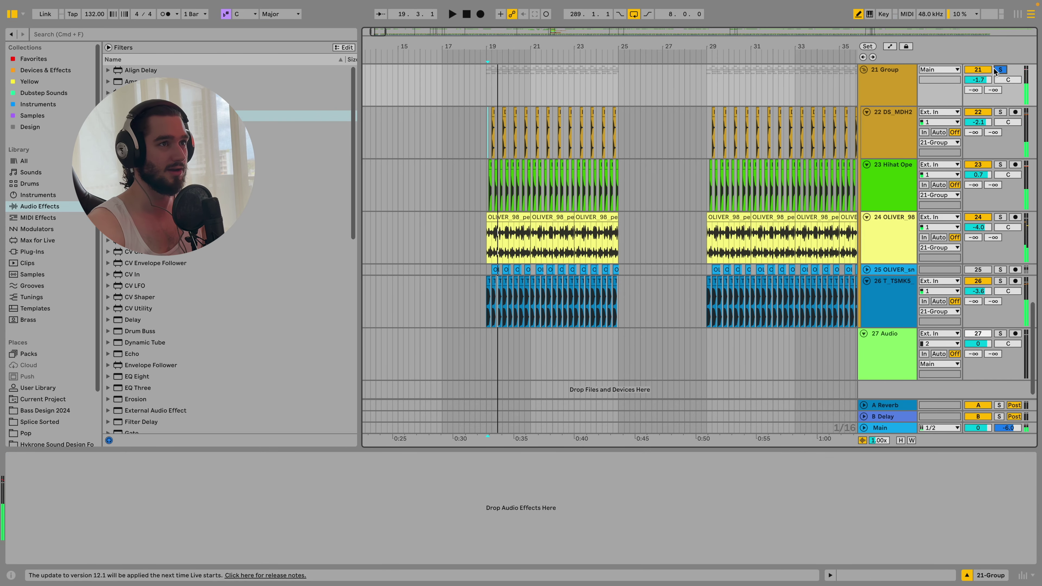
click(896, 99)
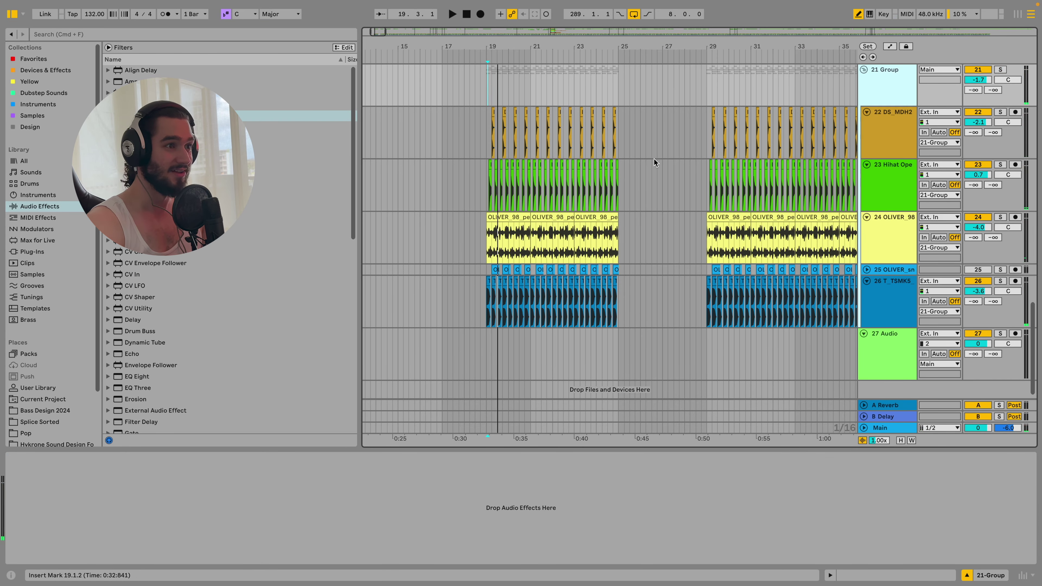
Examine how the drum group's clips continue through the arrangement to its end and back to the opening section.
scroll(648, 164, right, 20)
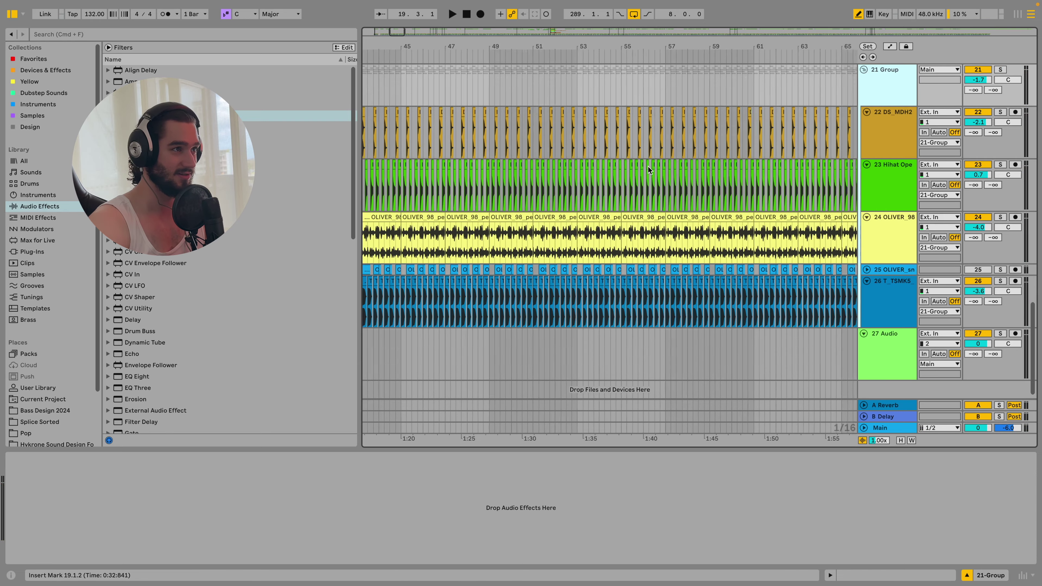
scroll(648, 166, right, 20)
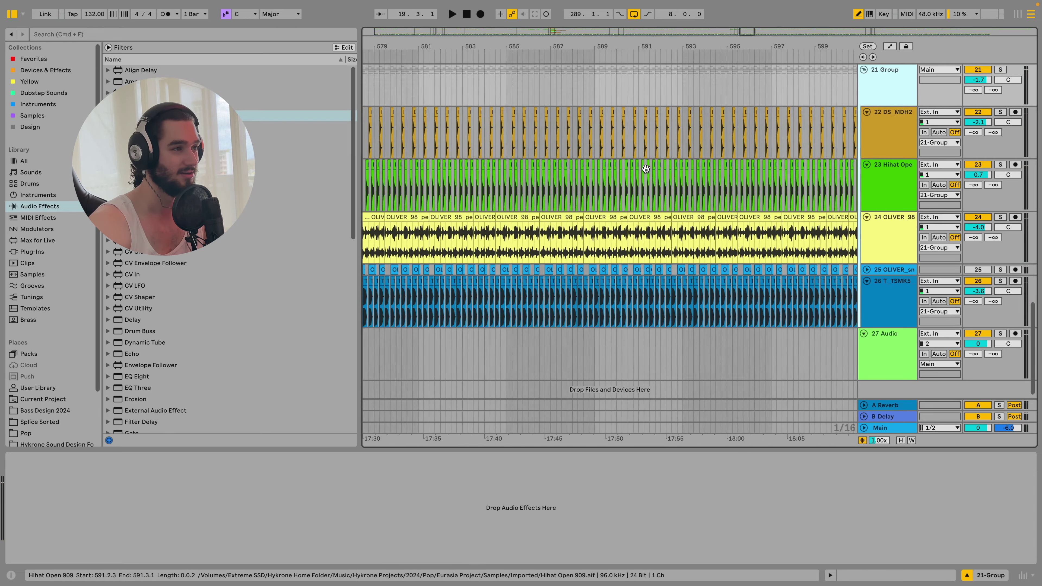
scroll(645, 168, right, 15)
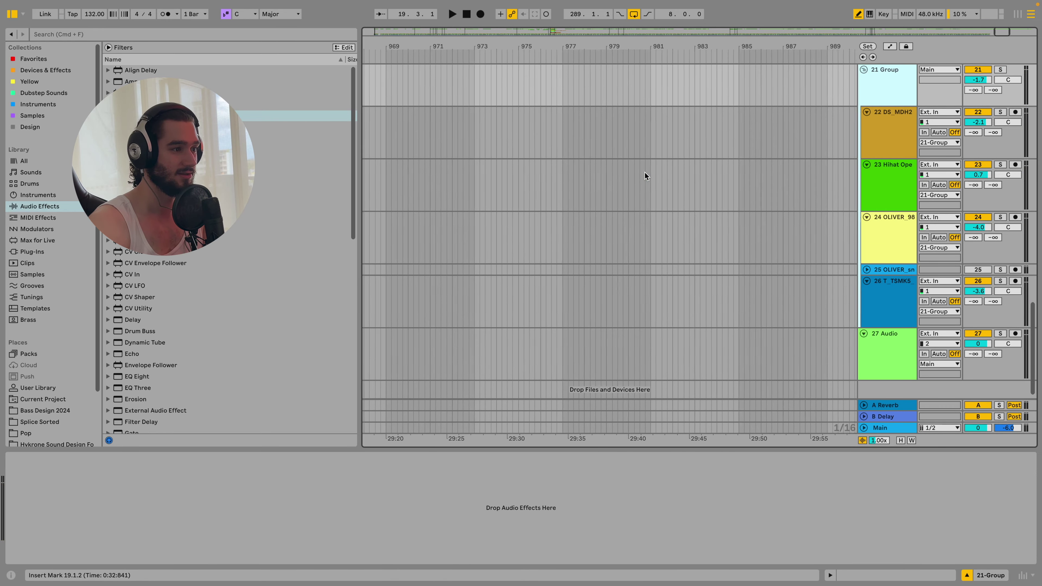
scroll(644, 171, right, 5)
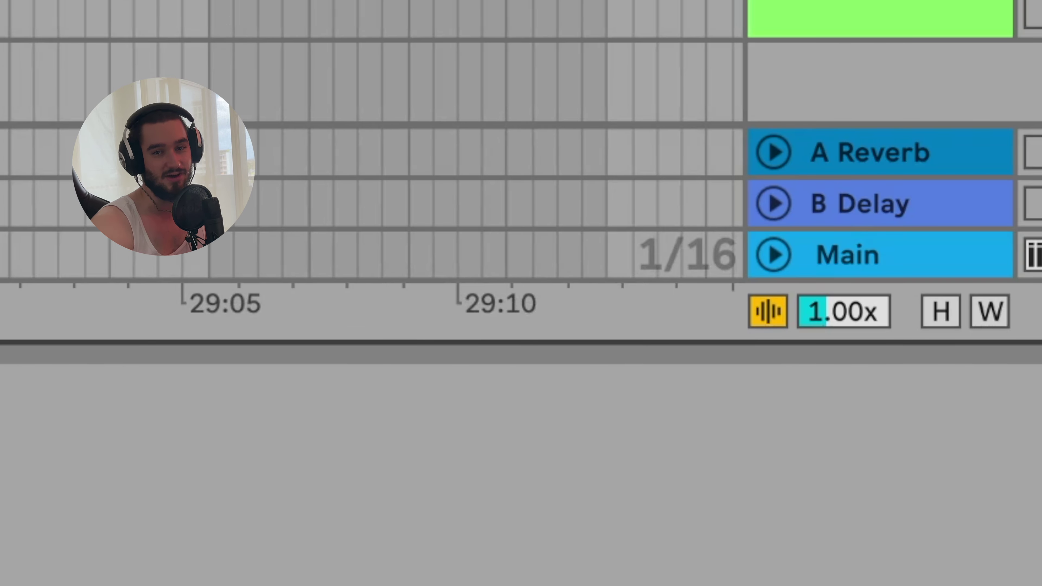
scroll(663, 172, left, 20)
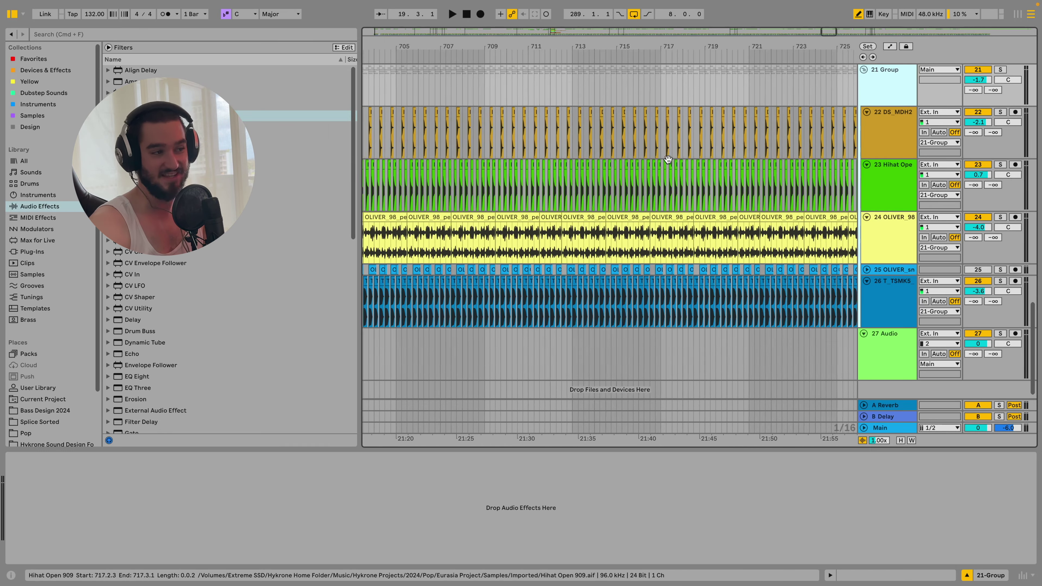
scroll(668, 160, left, 20)
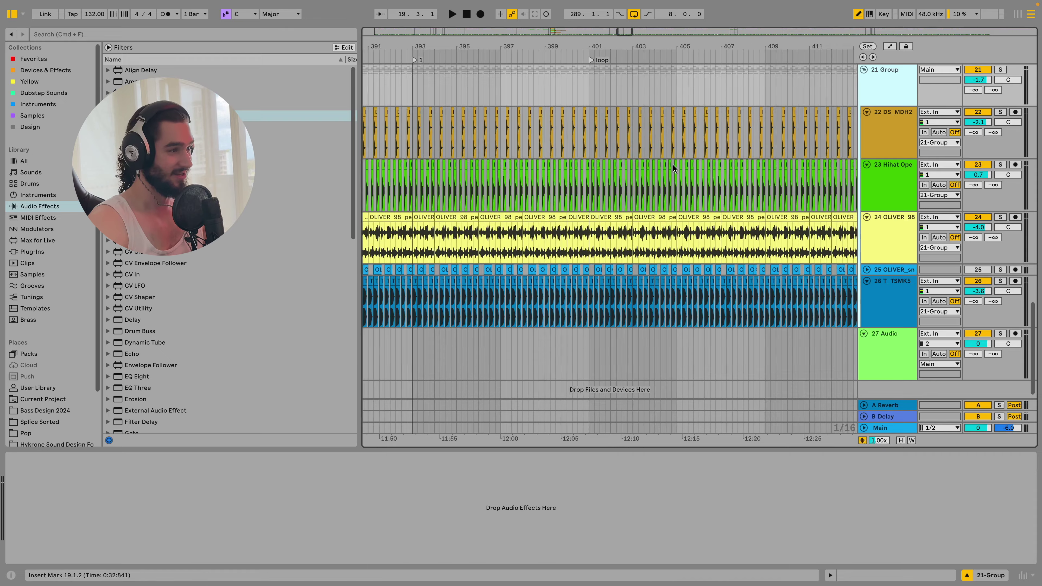
scroll(705, 204, left, 20)
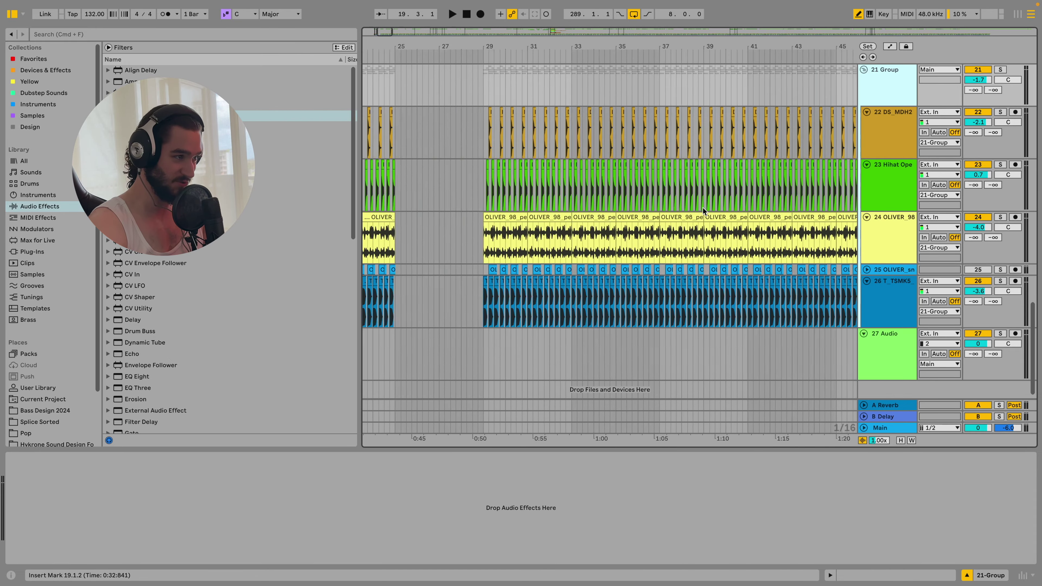
Duplicate the drum group's section from bar 19 to bar 25 twice in a row, then undo both duplications.
key(super+d)
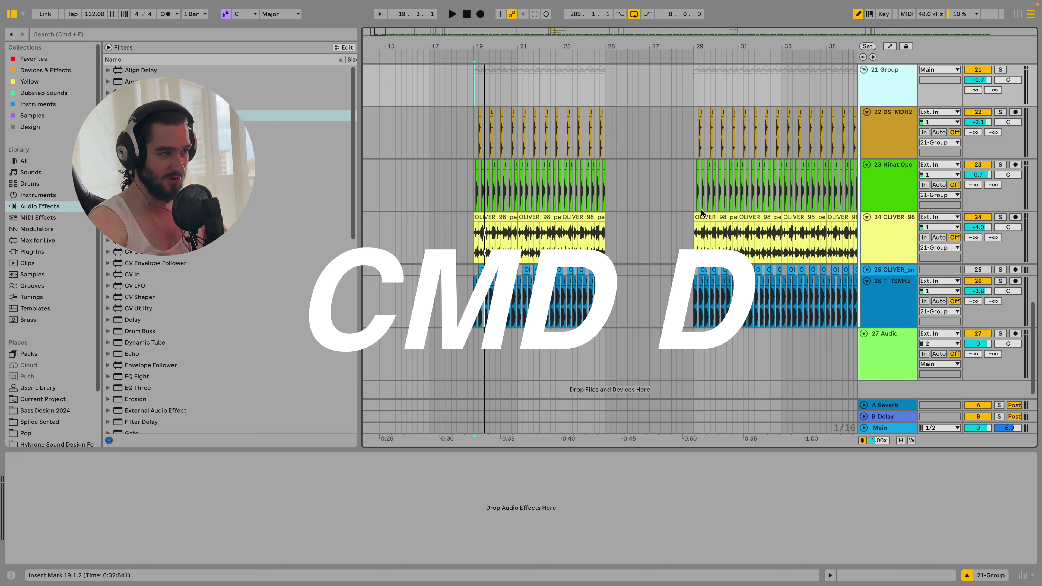
shift+click(603, 295)
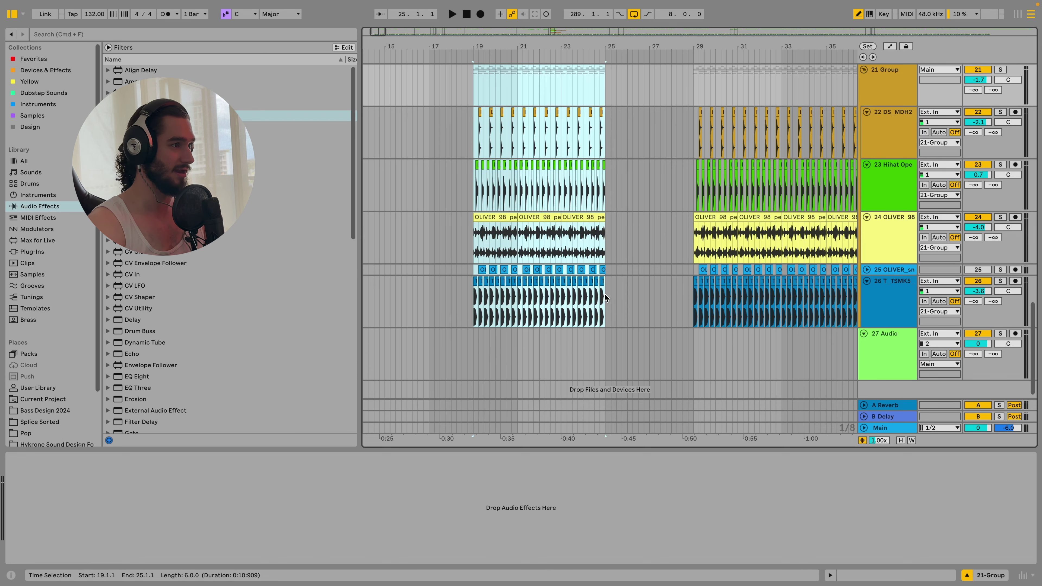
key(super+d)
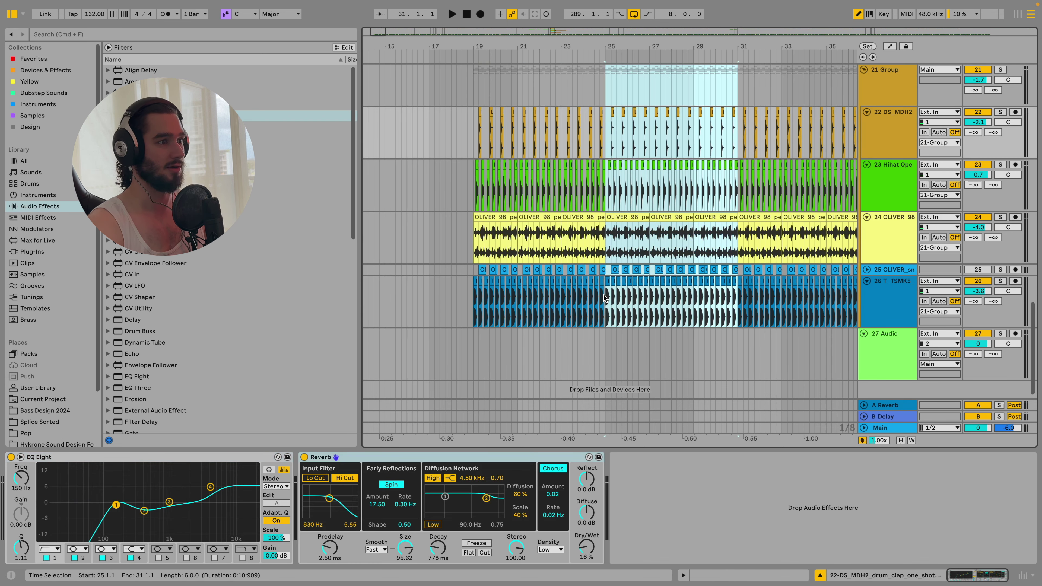
key(super+d)
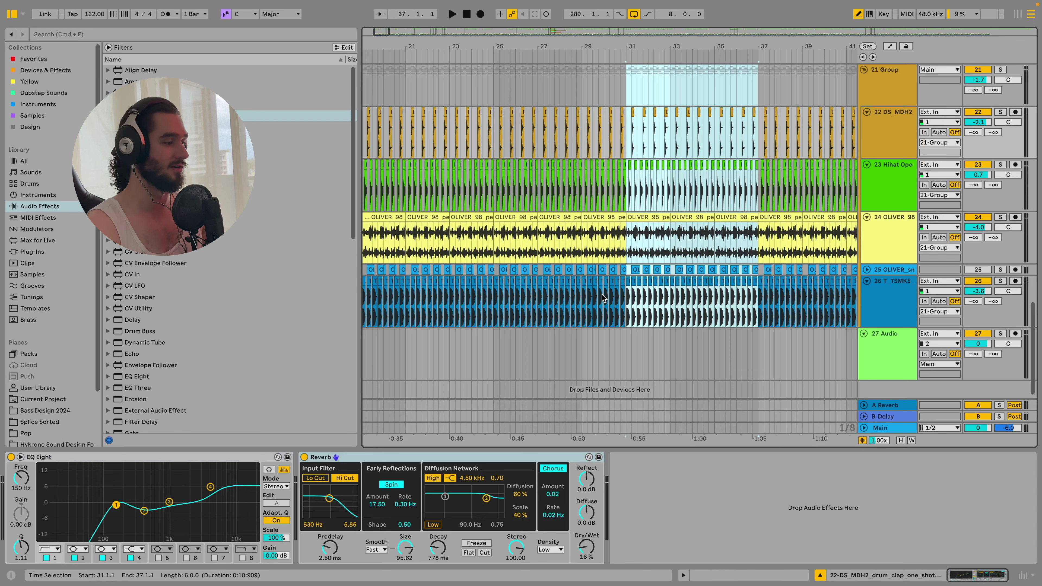
key(super+z)
key(super+z)
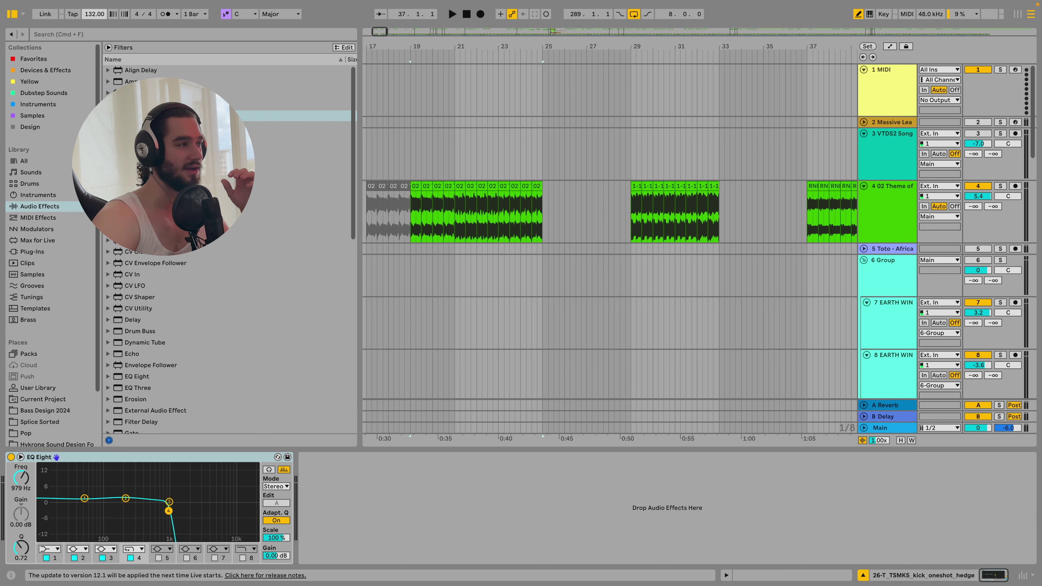
Examine the active EQ Eight's curve and bands on the 02 Theme of Rockman sample track.
click(889, 210)
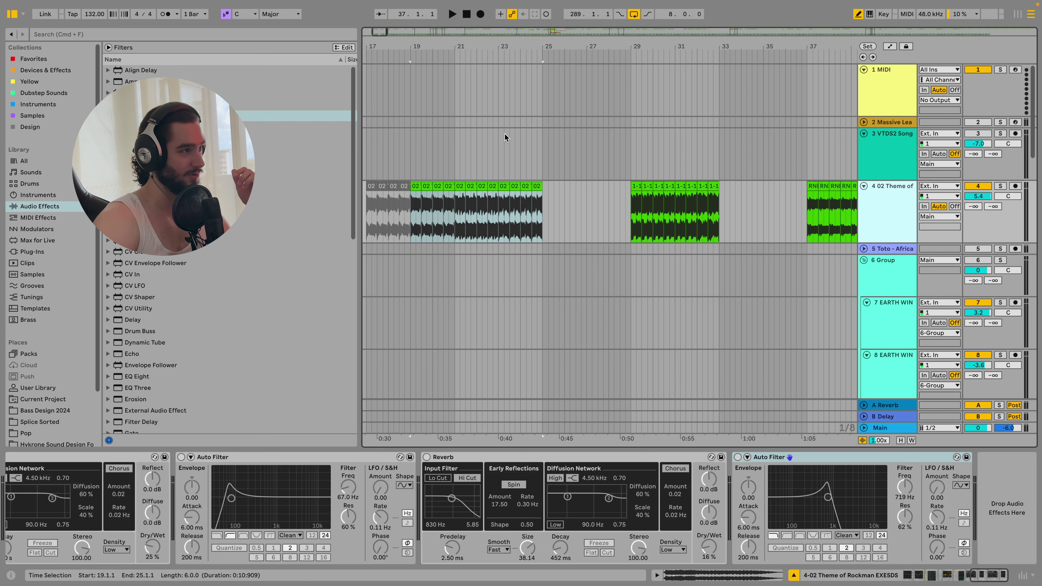
drag(379, 32, 437, 396)
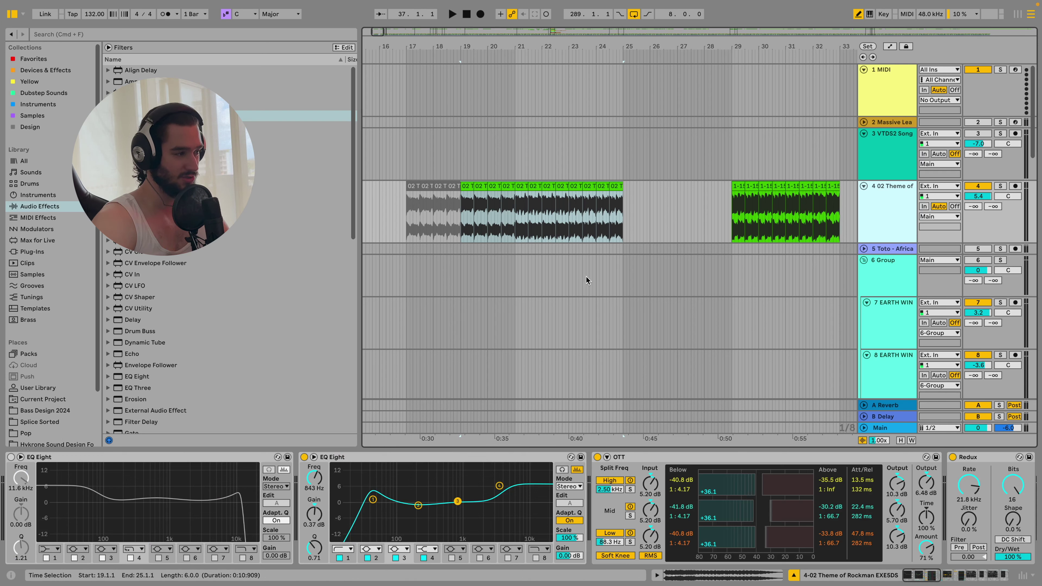
click(398, 455)
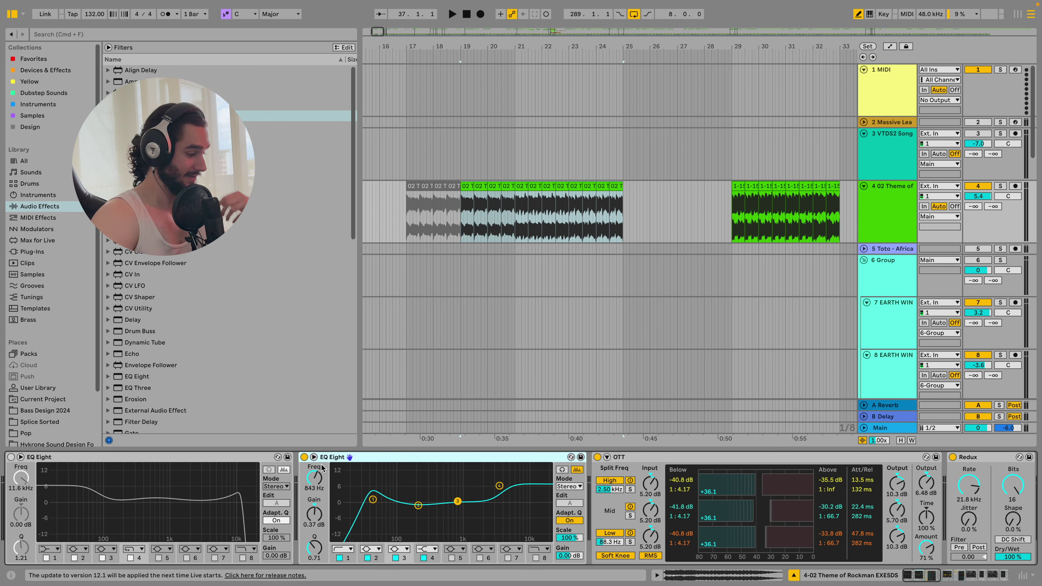
scroll(322, 468, right, 5)
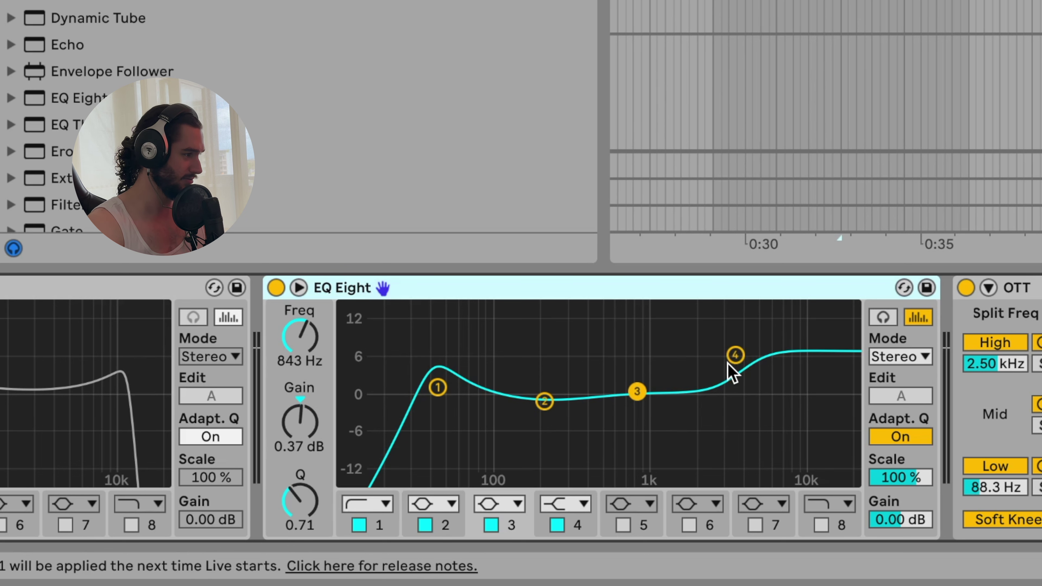
scroll(738, 368, left, 2)
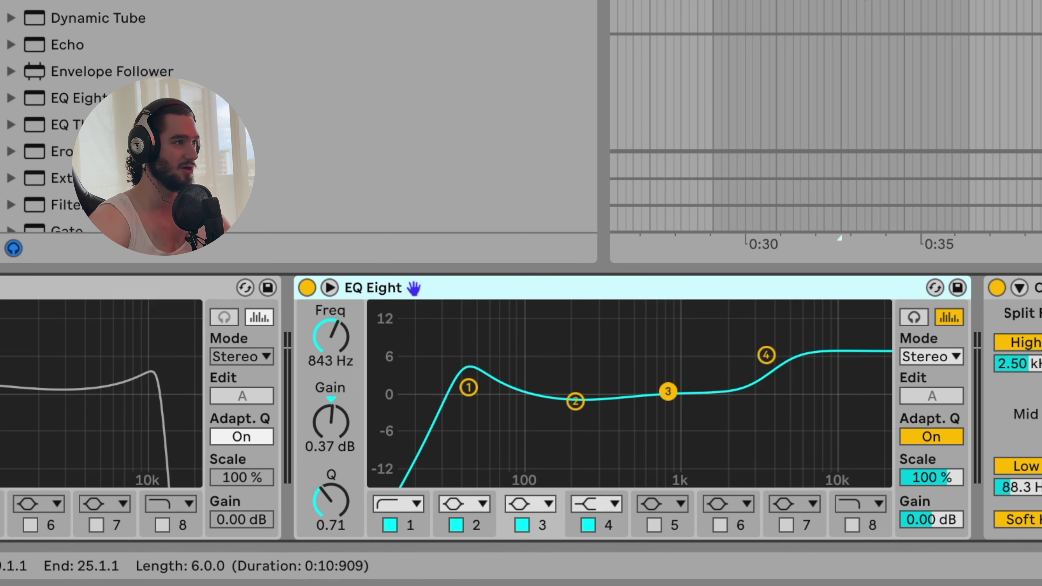
scroll(779, 424, left, 2)
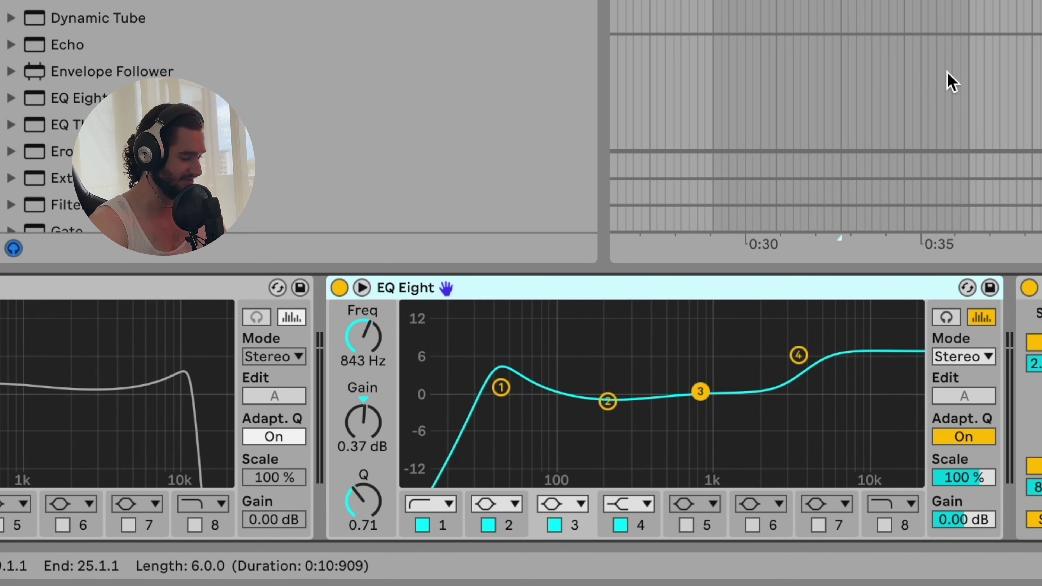
scroll(946, 13, right, 2)
scroll(987, 315, right, 10)
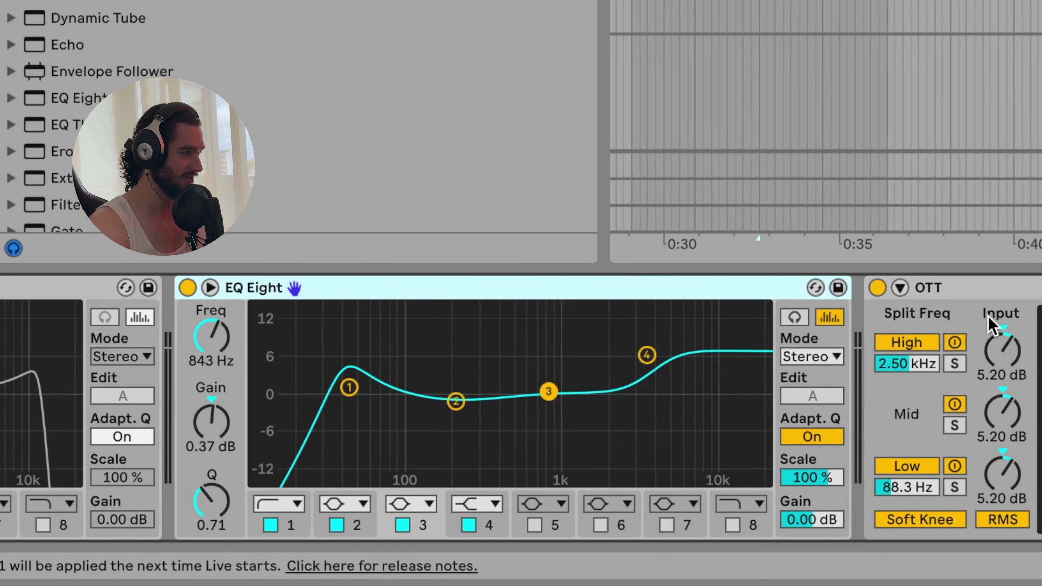
Examine the OTT device on the sample track, including its Amount setting and the band thresholds.
key(ctrl+alt+b)
click(501, 289)
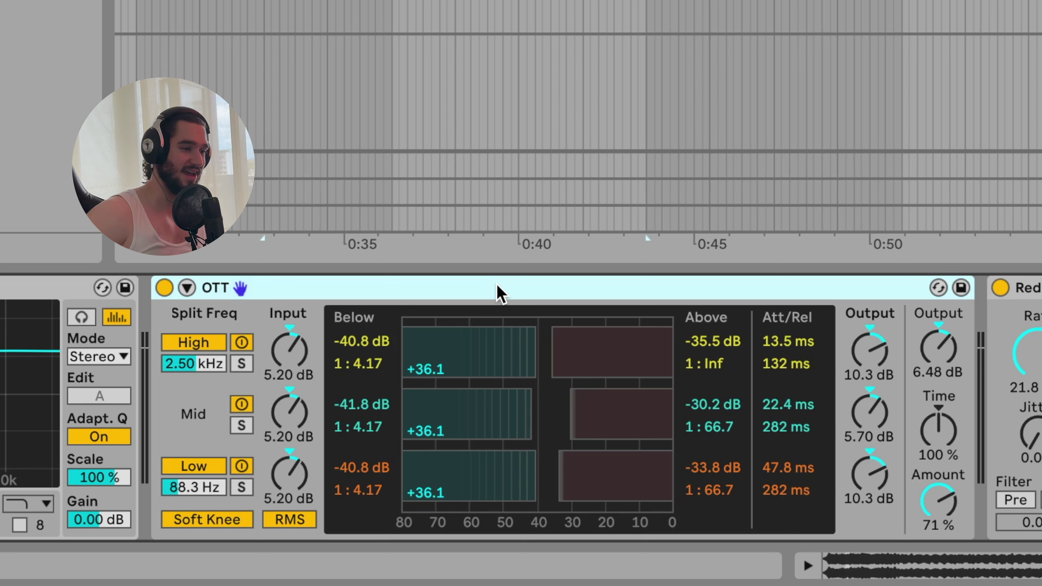
click(942, 508)
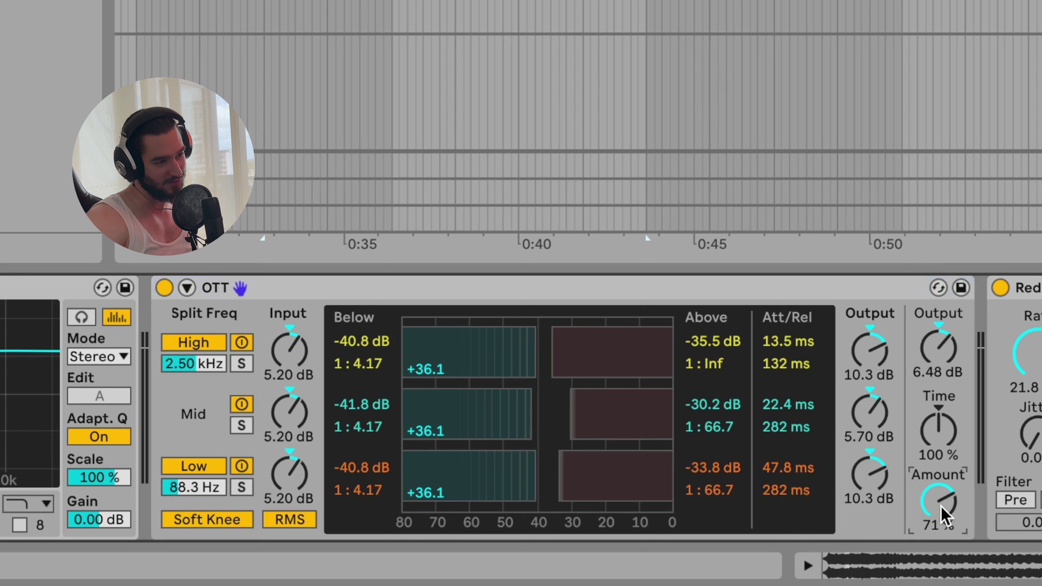
click(765, 297)
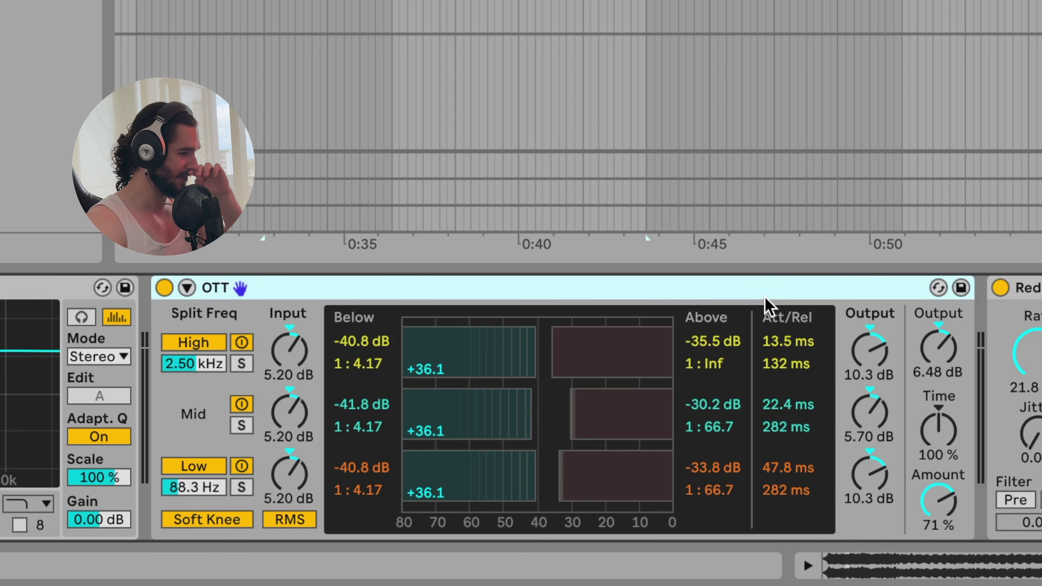
scroll(765, 298, right, 10)
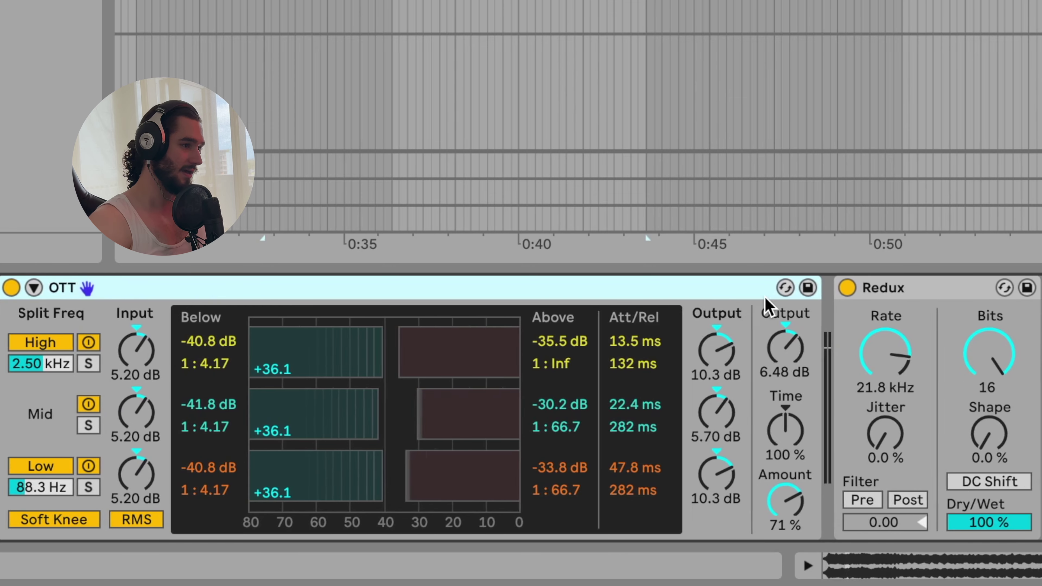
Examine the Redux settings and the Flanger Spinning device on the sample track.
click(700, 293)
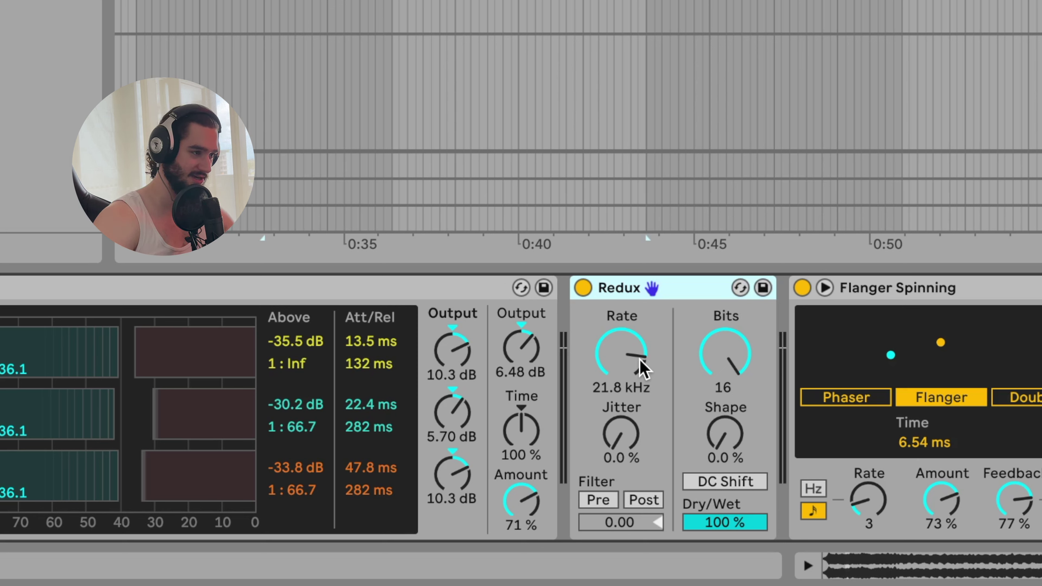
scroll(639, 359, right, 5)
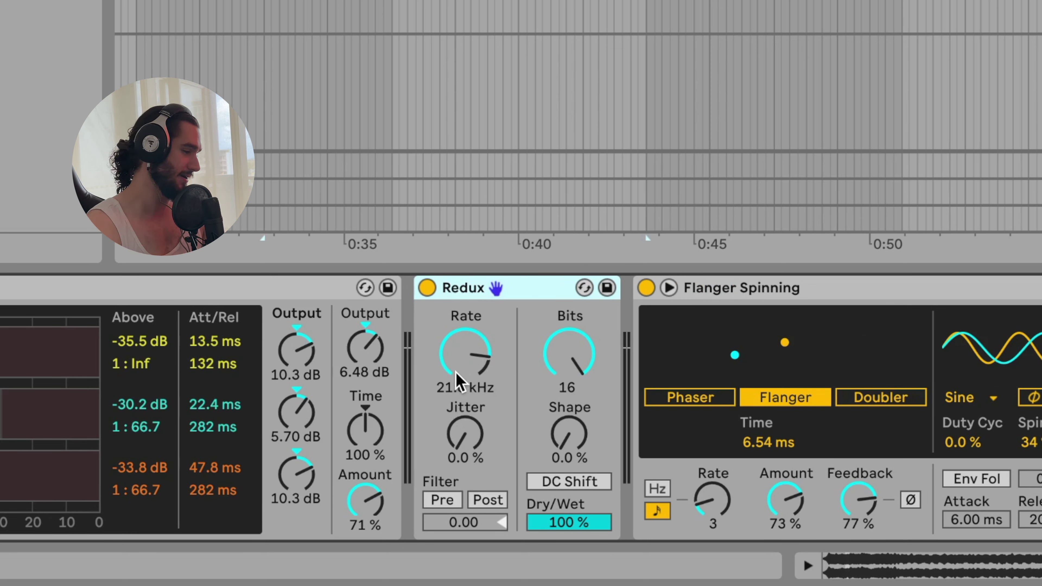
scroll(459, 379, right, 15)
click(258, 287)
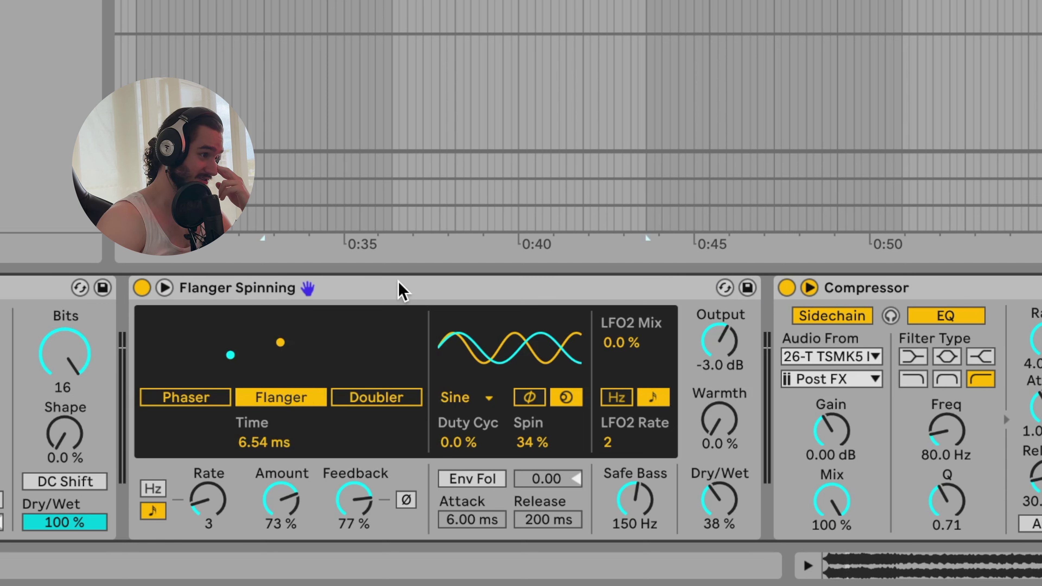
click(389, 297)
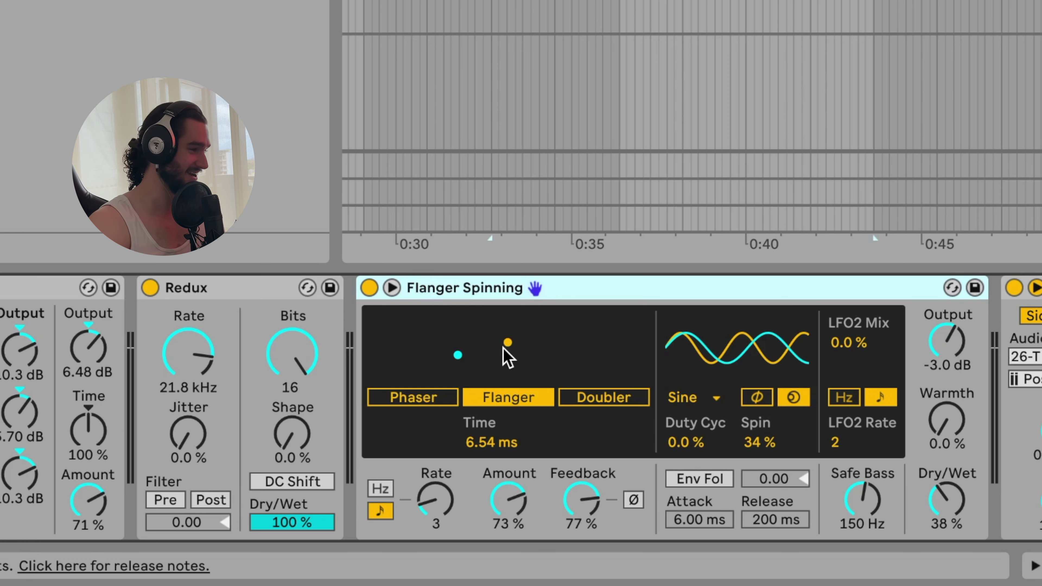
Examine the sidechained Compressor and the bypassed Reverb and Auto Filter devices at the end of the sample track's chain.
scroll(279, 355, right, 10)
click(560, 302)
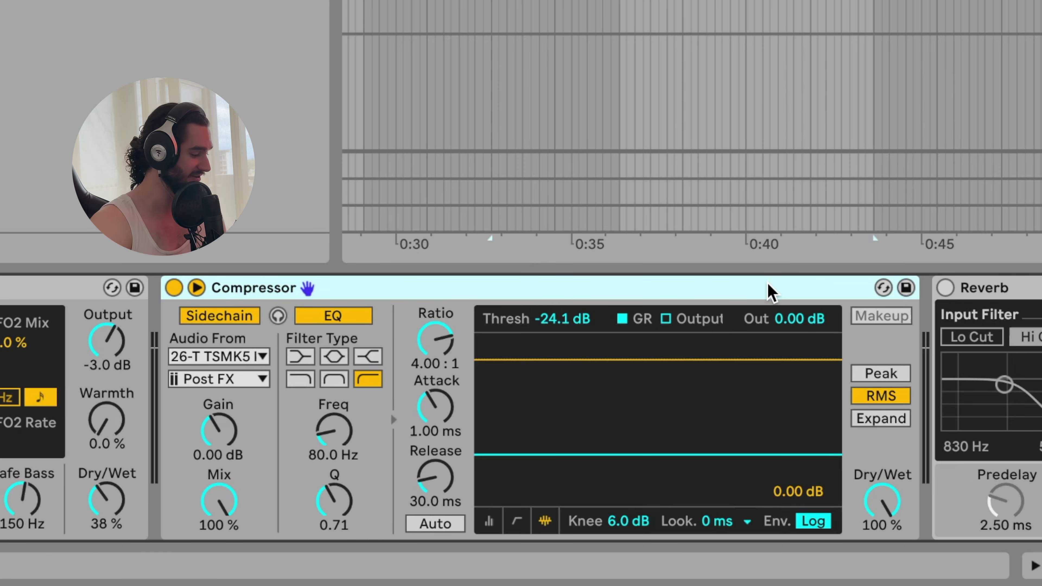
scroll(410, 410, left, 10)
scroll(206, 370, right, 1)
scroll(369, 388, right, 5)
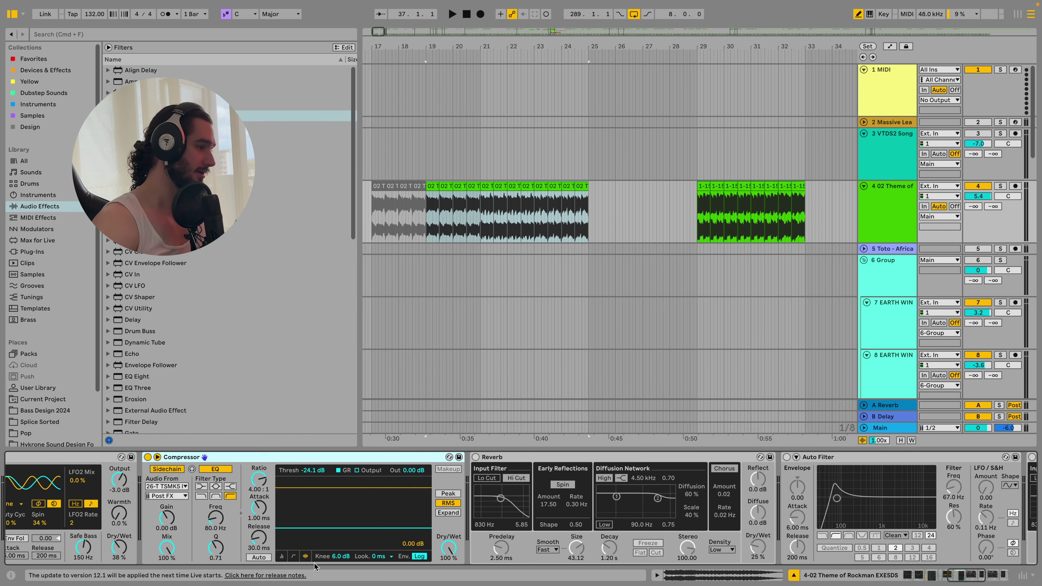
scroll(660, 360, right, 5)
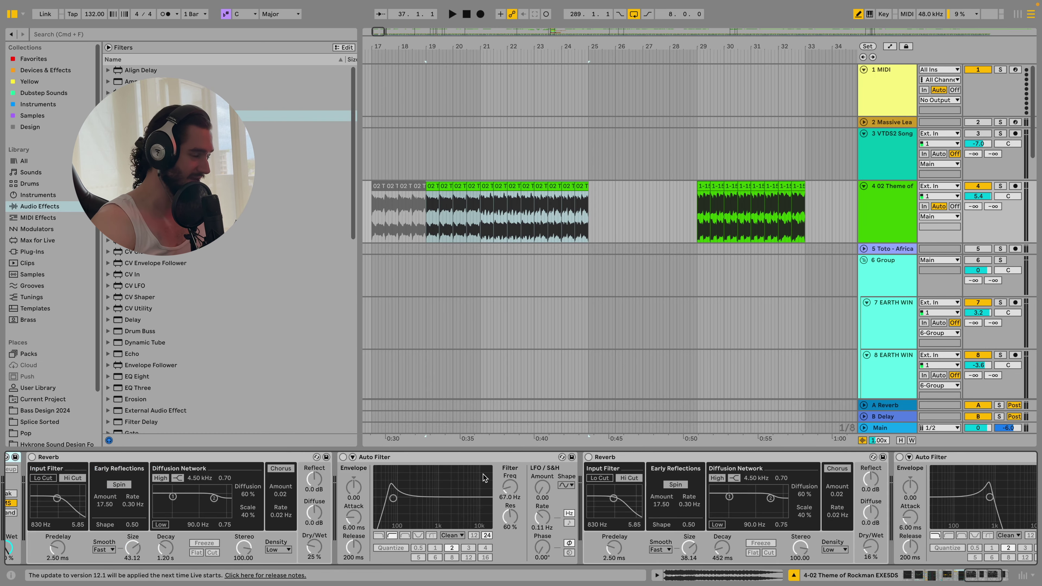
scroll(484, 476, right, 1)
scroll(484, 476, right, 6)
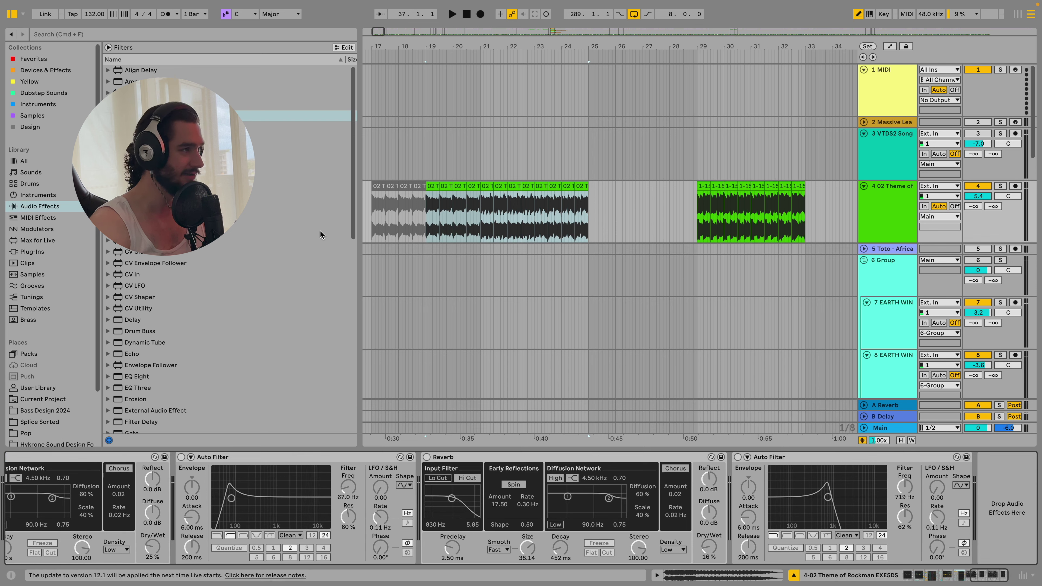
Select the sample track's clip at bar 19 and open the Audio page of the program settings.
click(894, 221)
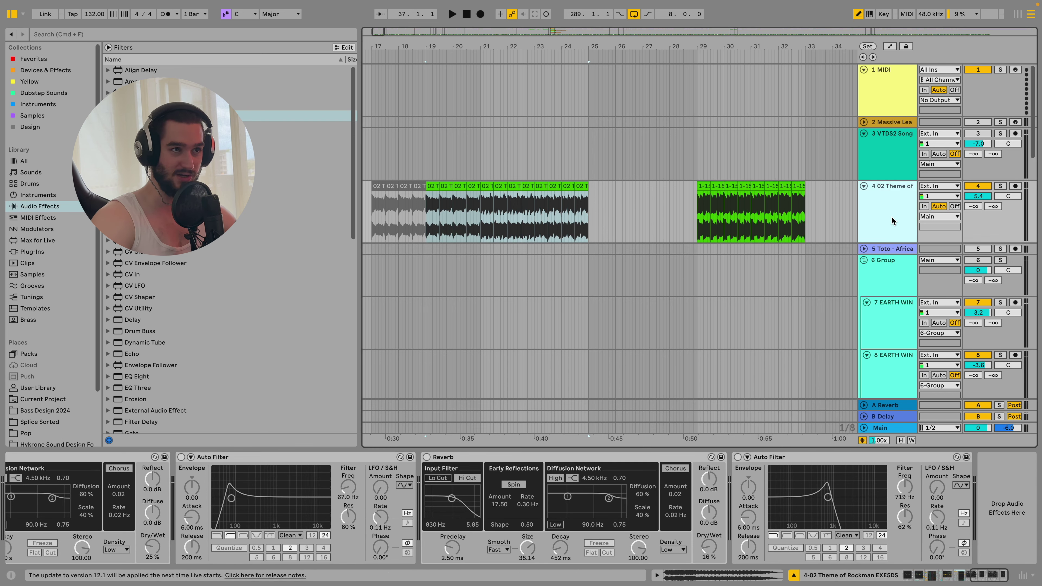
click(431, 187)
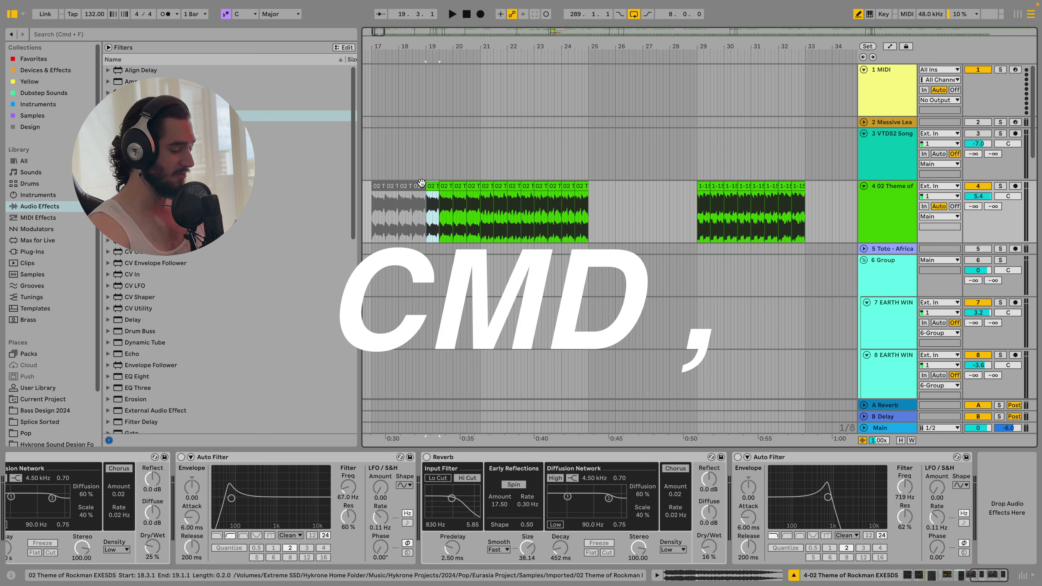
key(super+comma)
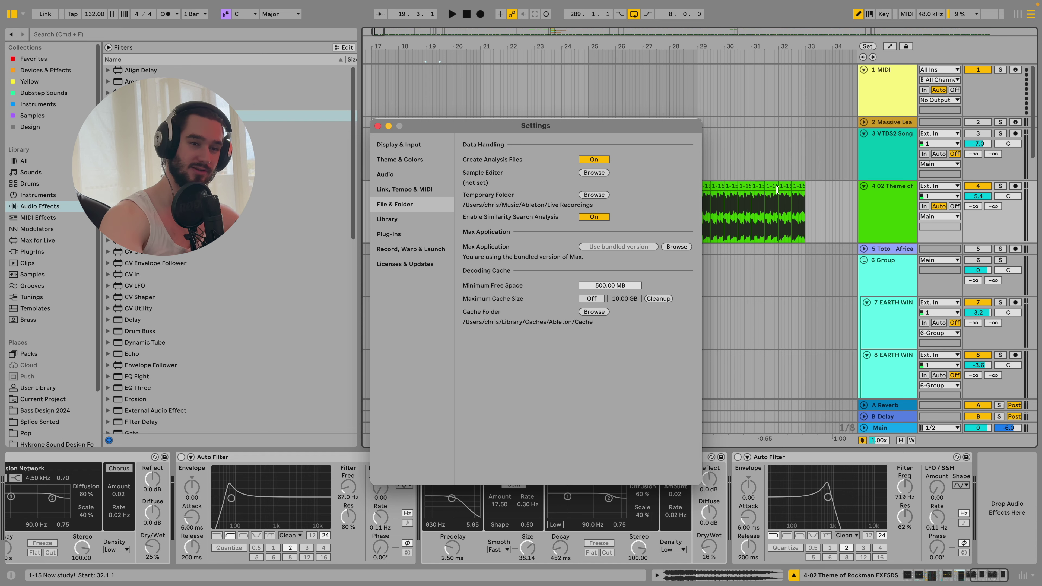
click(384, 174)
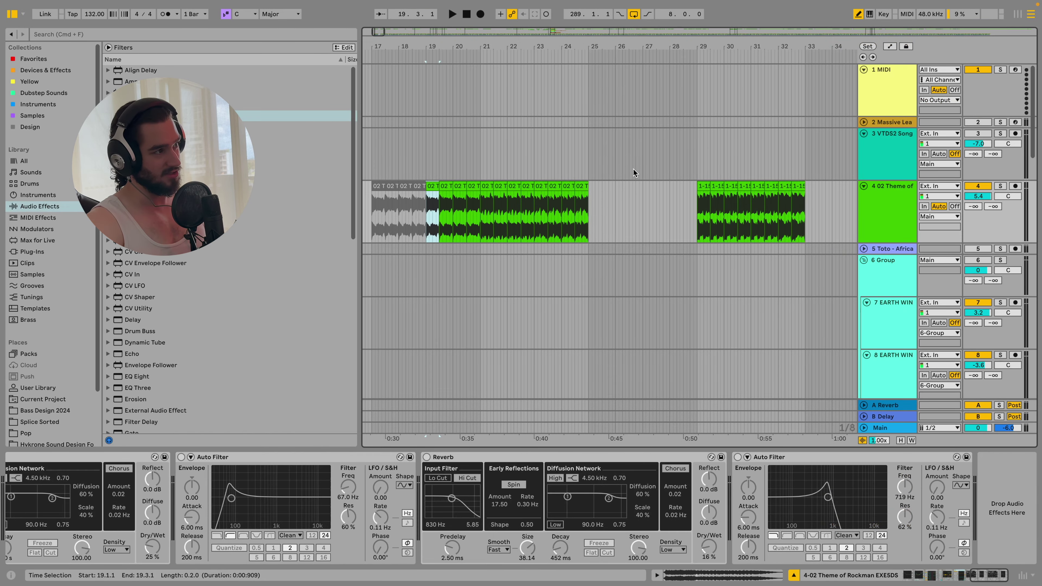
Examine the sample track's chopped clips from bar 37 onward to the Street Fighter EX3 clips at bar 145.
scroll(632, 173, down, 1)
scroll(625, 195, right, 10)
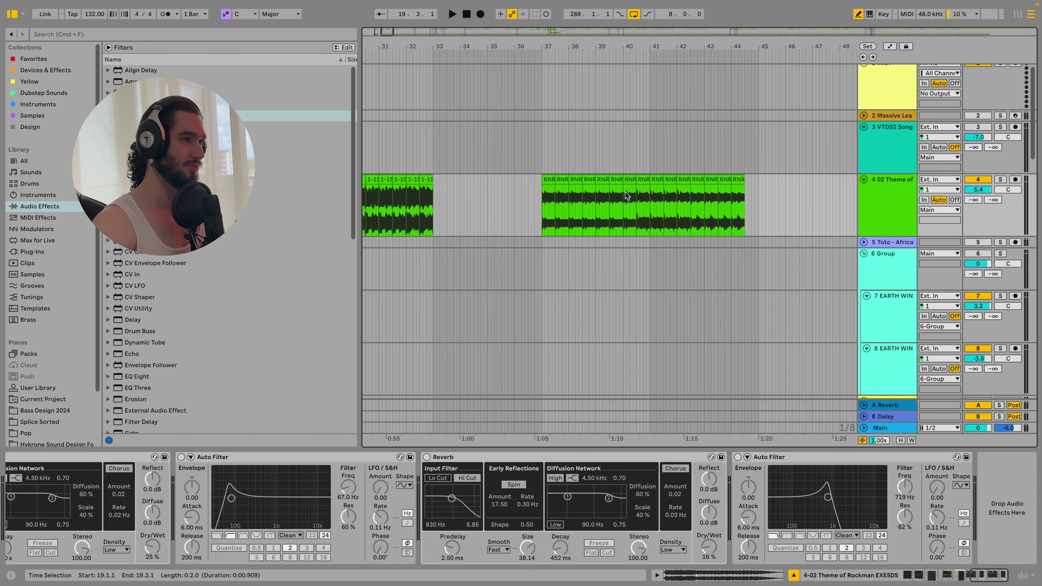
click(541, 206)
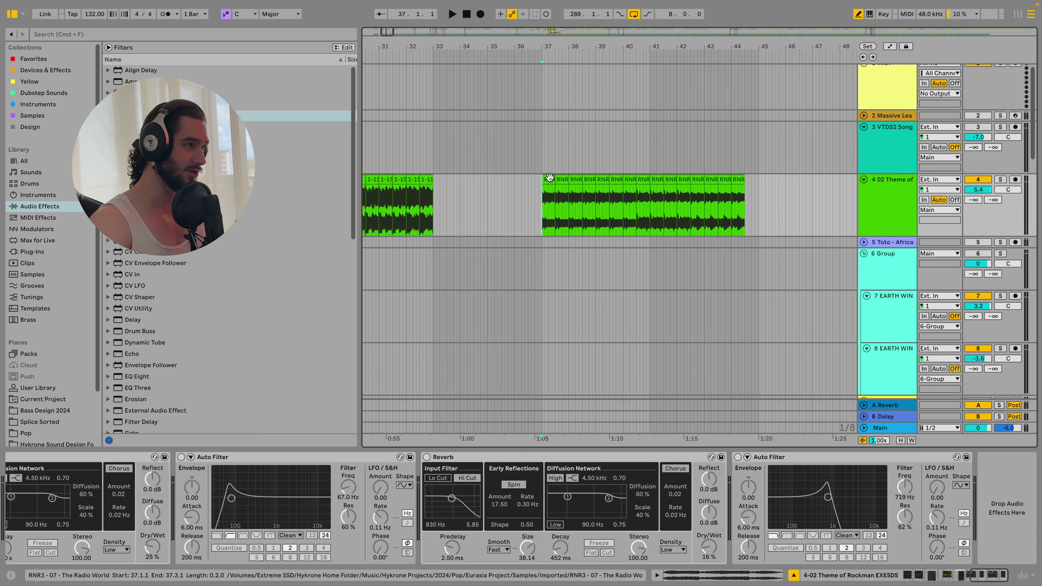
scroll(622, 197, right, 2)
scroll(622, 197, right, 1)
scroll(631, 238, down, 15)
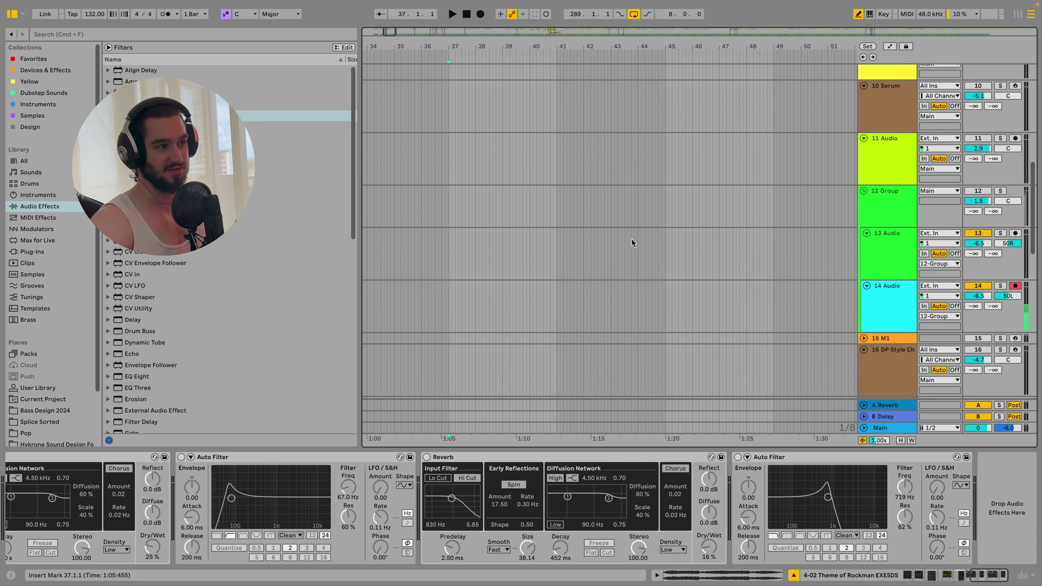
scroll(738, 273, up, 15)
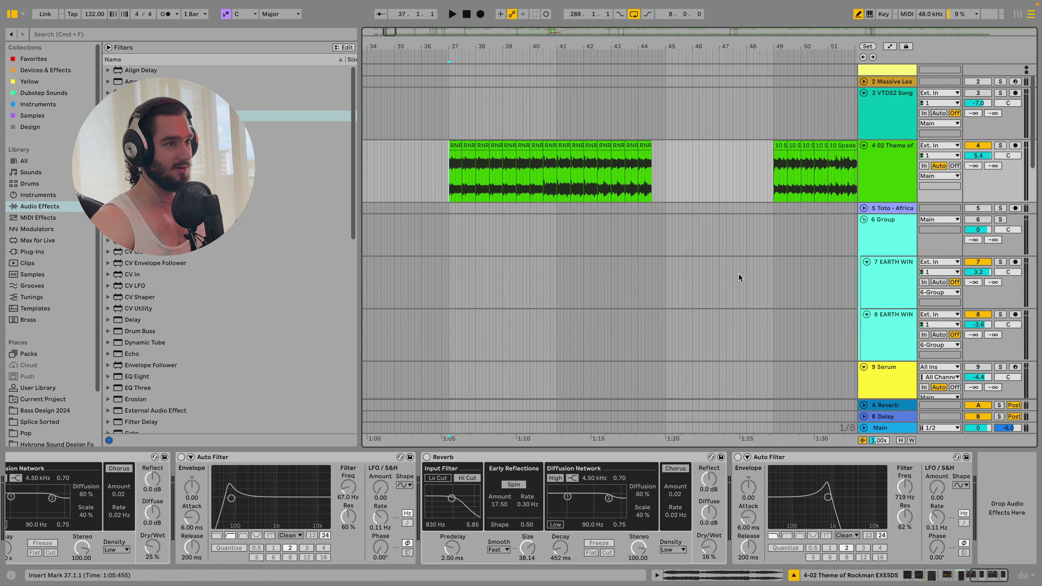
scroll(679, 203, right, 11)
scroll(680, 204, right, 15)
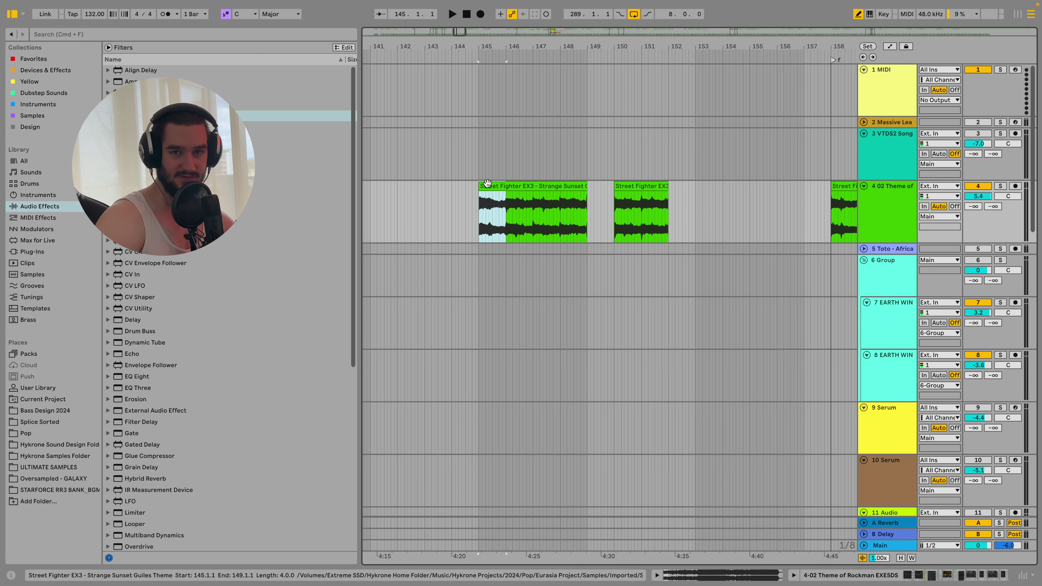
Select the Street Fighter EX3 clip at bar 145 and examine its waveform and warp settings in the clip view.
click(527, 186)
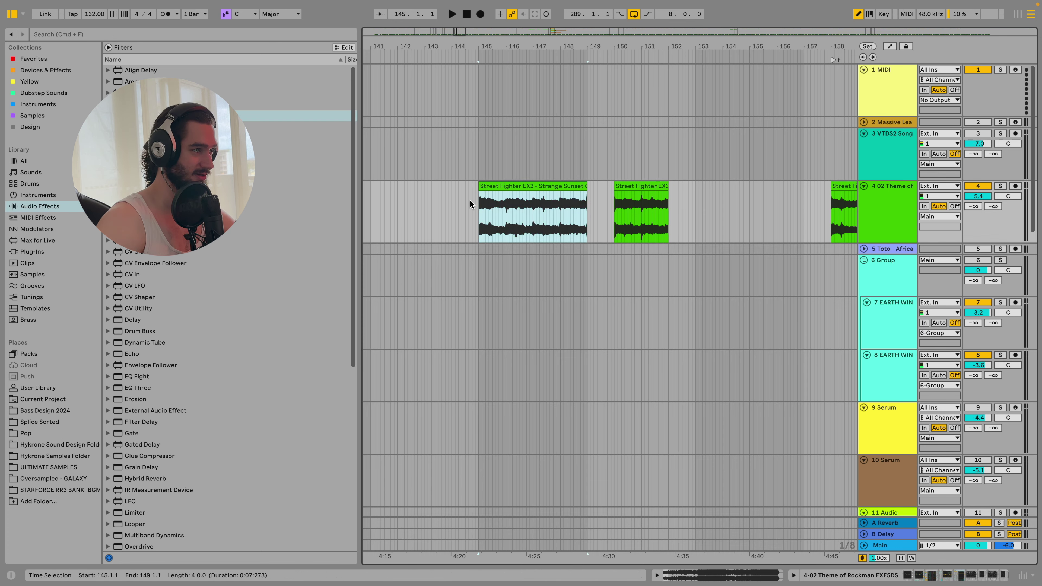
key(super+alt+l)
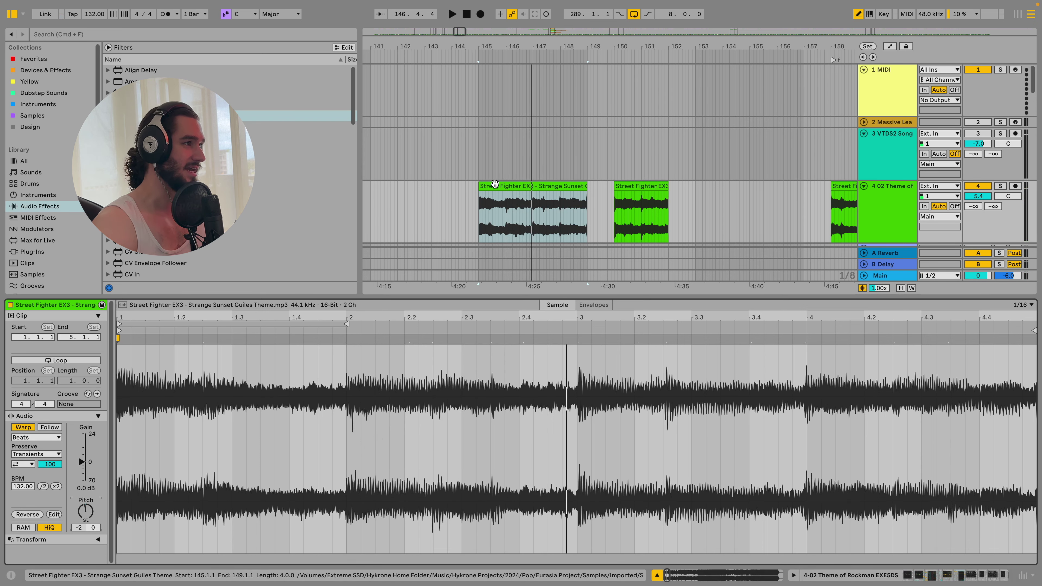
click(526, 184)
click(491, 219)
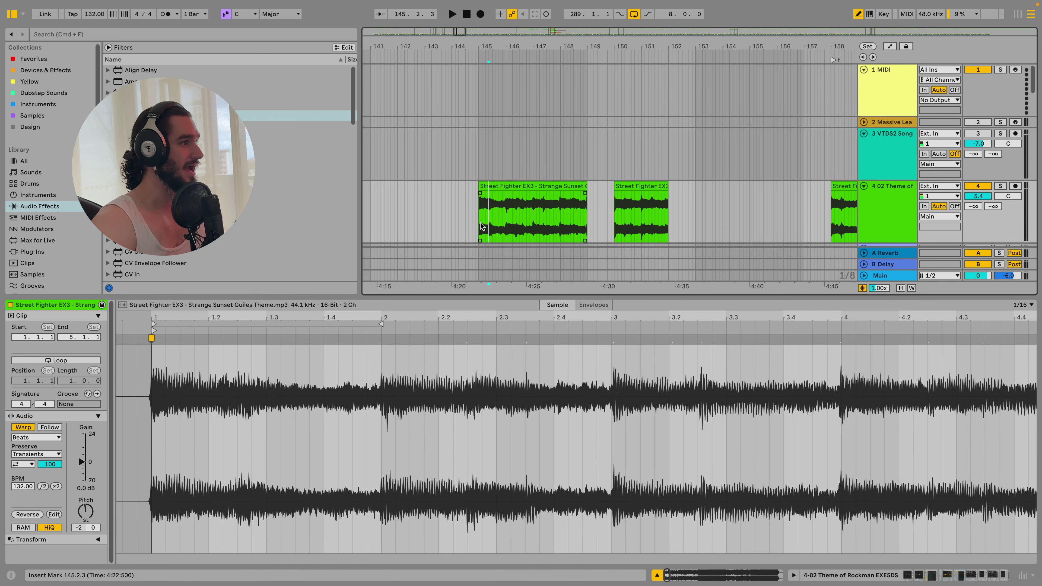
click(489, 185)
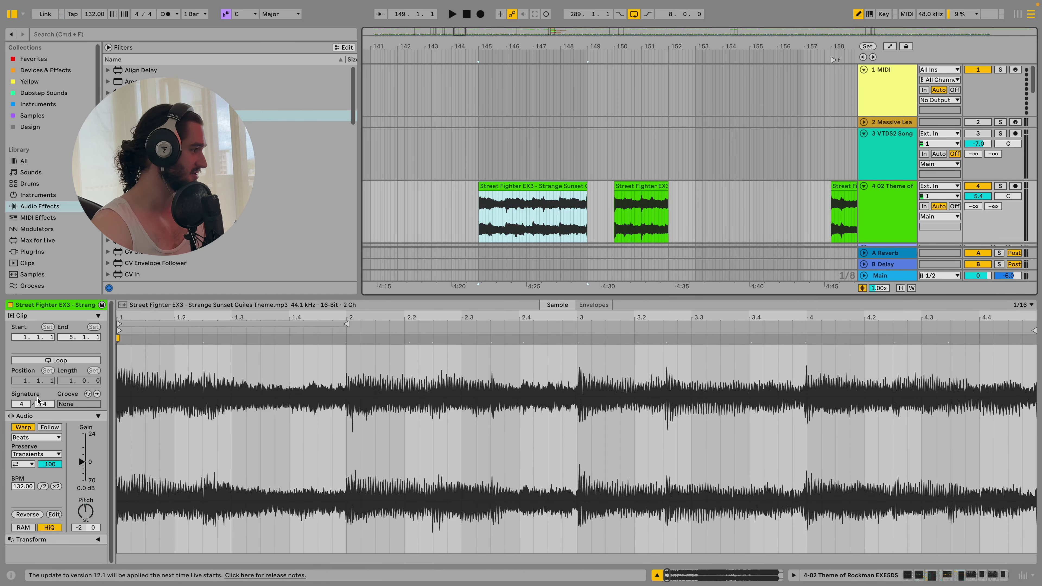
Select the first bar of the Street Fighter EX3 clip, from bar 145 to 146, and duplicate it four times in a row.
click(479, 214)
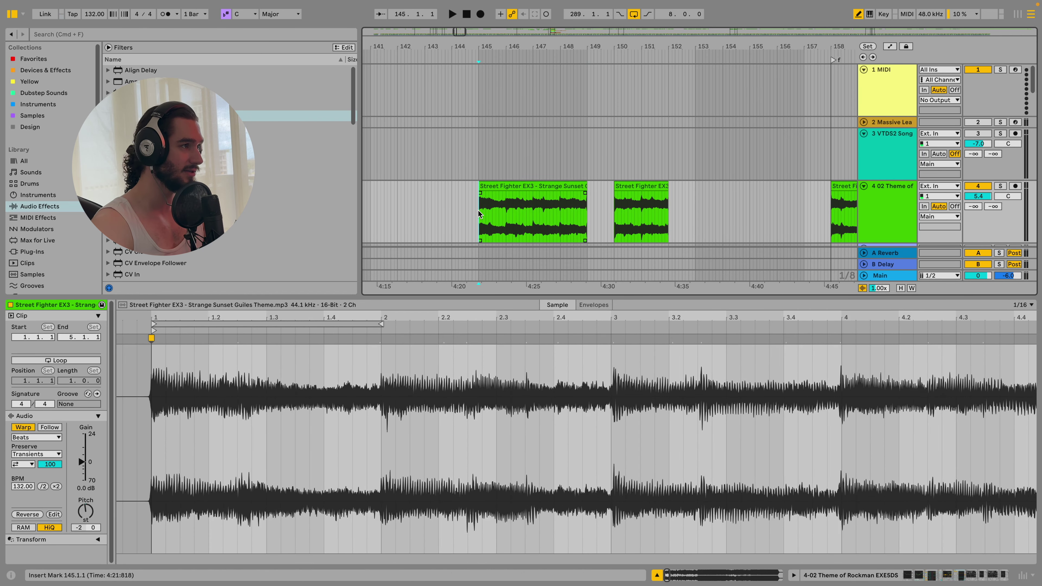
drag(479, 214, 505, 206)
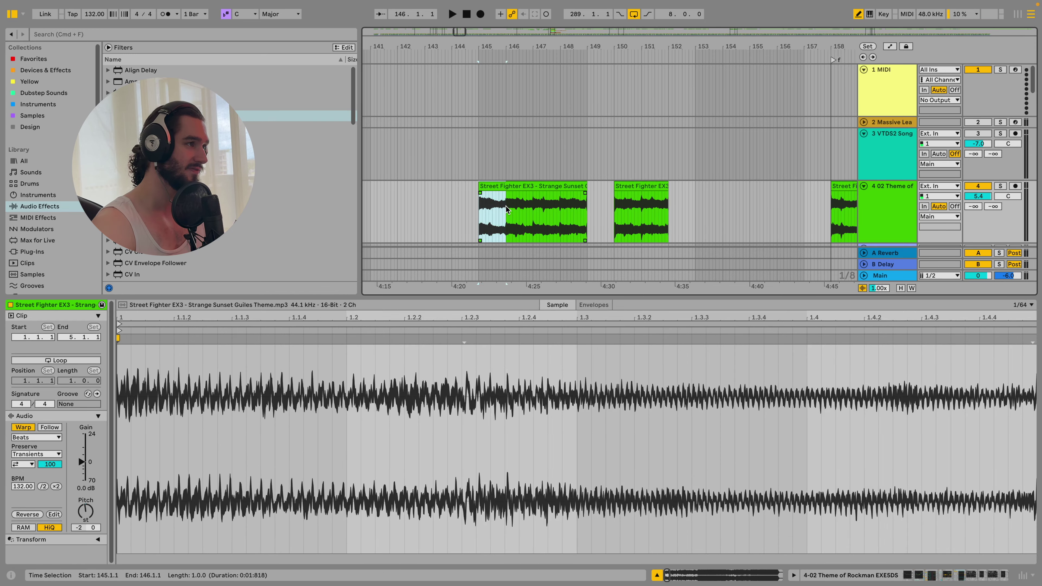
key(super+d)
key(super+d)
key(super+d)
key(super+d)
click(473, 223)
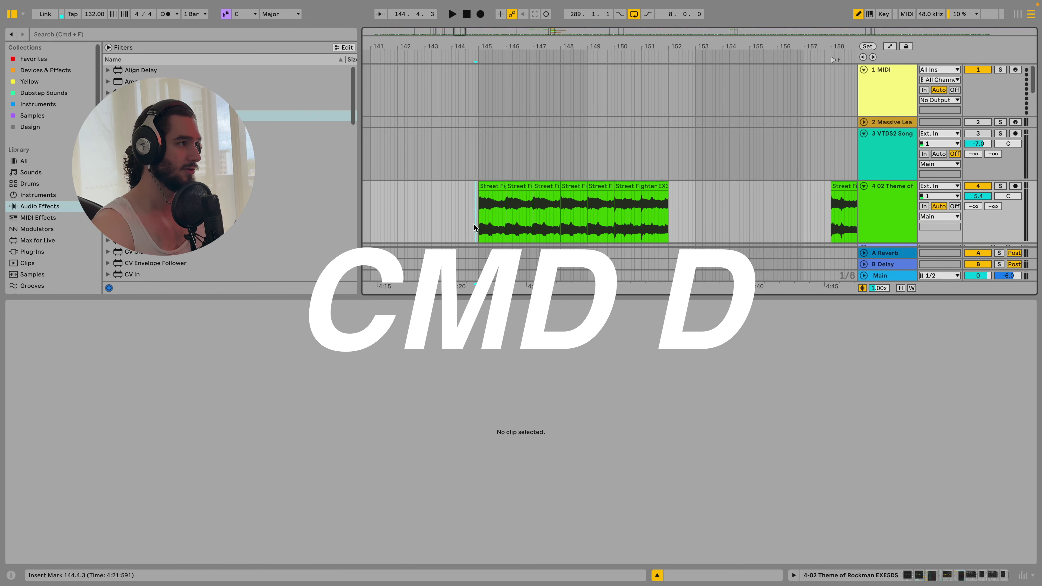
Play the duplicated Street Fighter EX3 clips on the sample track from bar 145.
click(480, 224)
key(space)
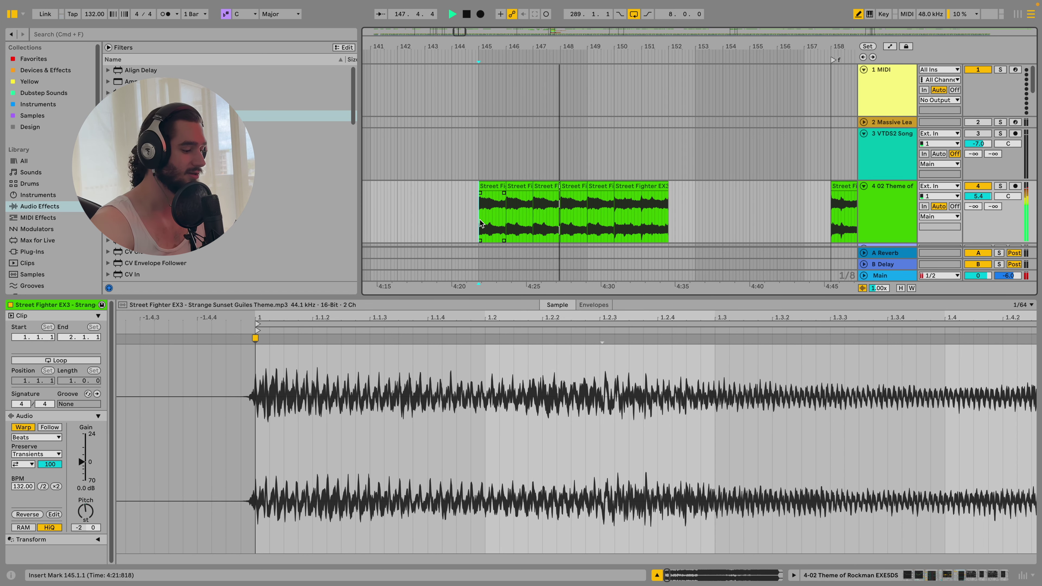
key(space)
Undo the repeated duplications of the Street Fighter EX3 clip's first bar.
key(super+z)
key(super+z)
key(super+z)
key(super+z)
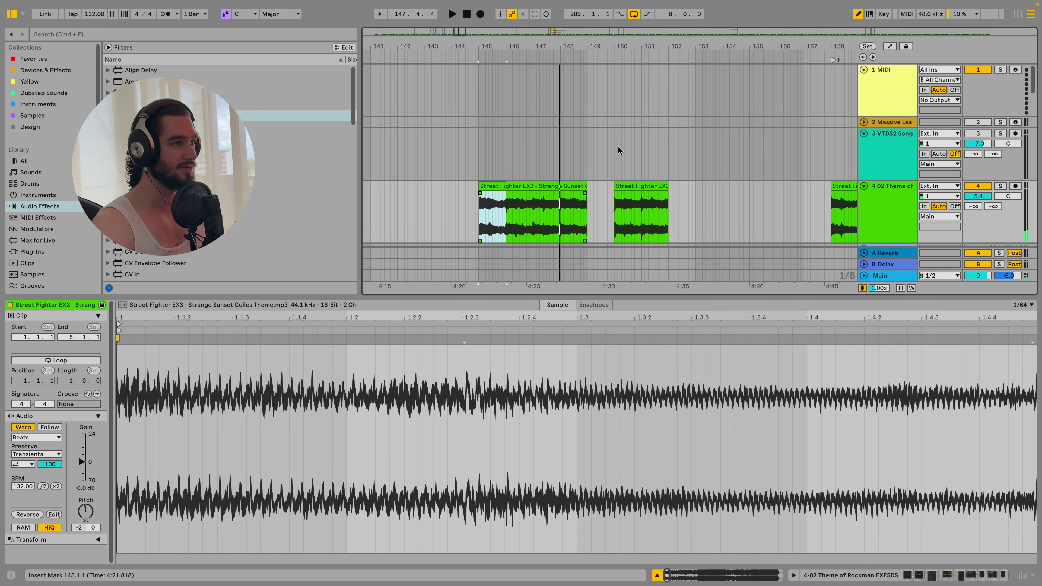
key(super+z)
key(super+z)
key(super+z)
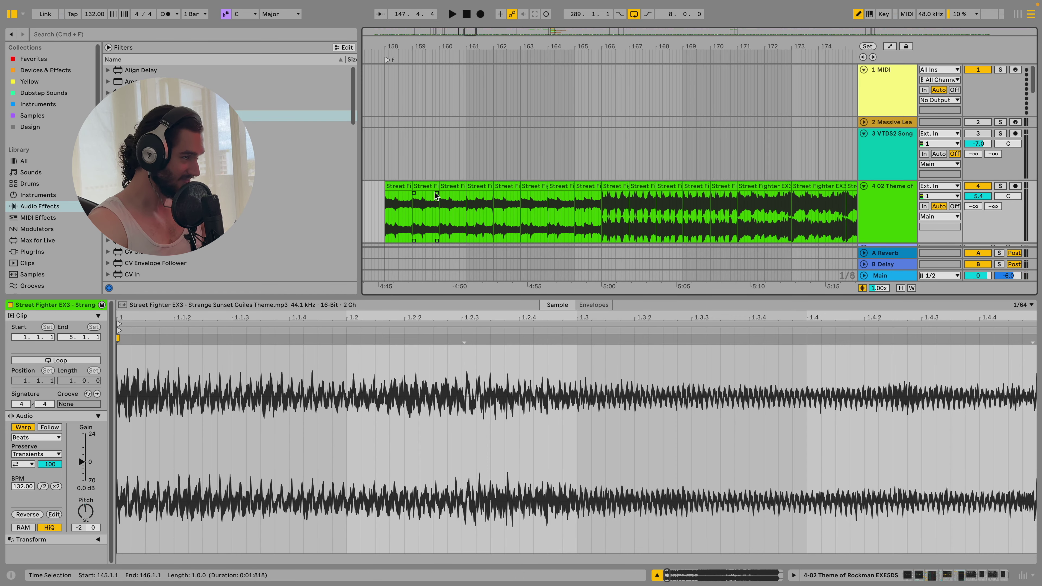
Select the short Phil Collins - Easy Lover clip at bar 237 on the sample track.
scroll(599, 203, right, 10)
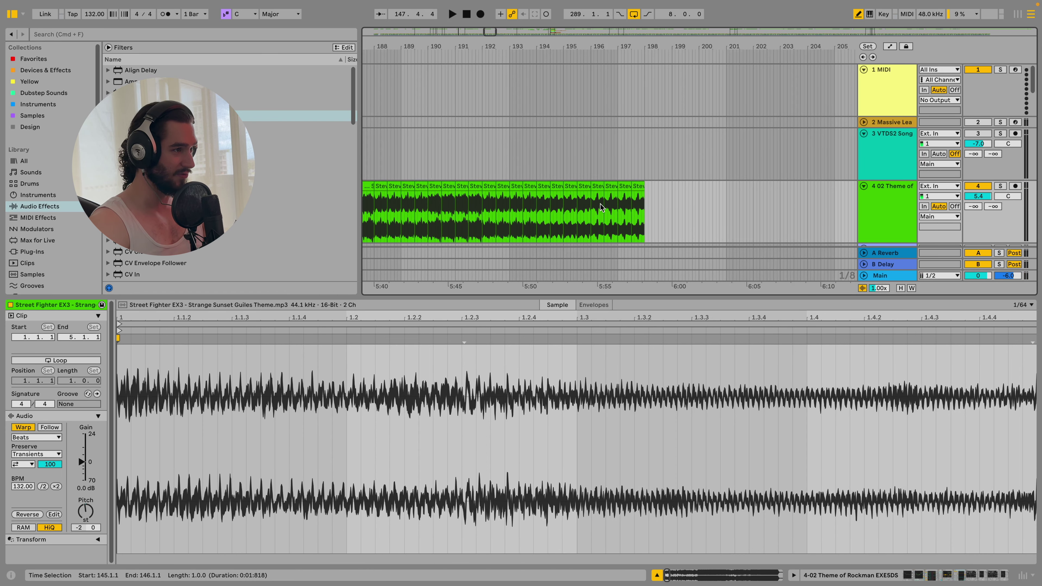
scroll(600, 204, right, 10)
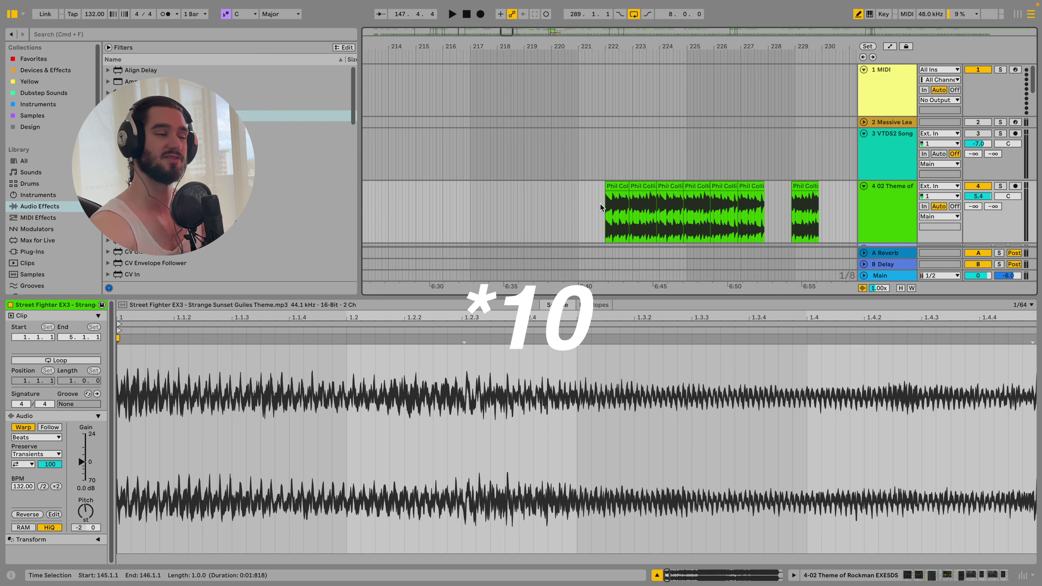
scroll(600, 203, right, 2)
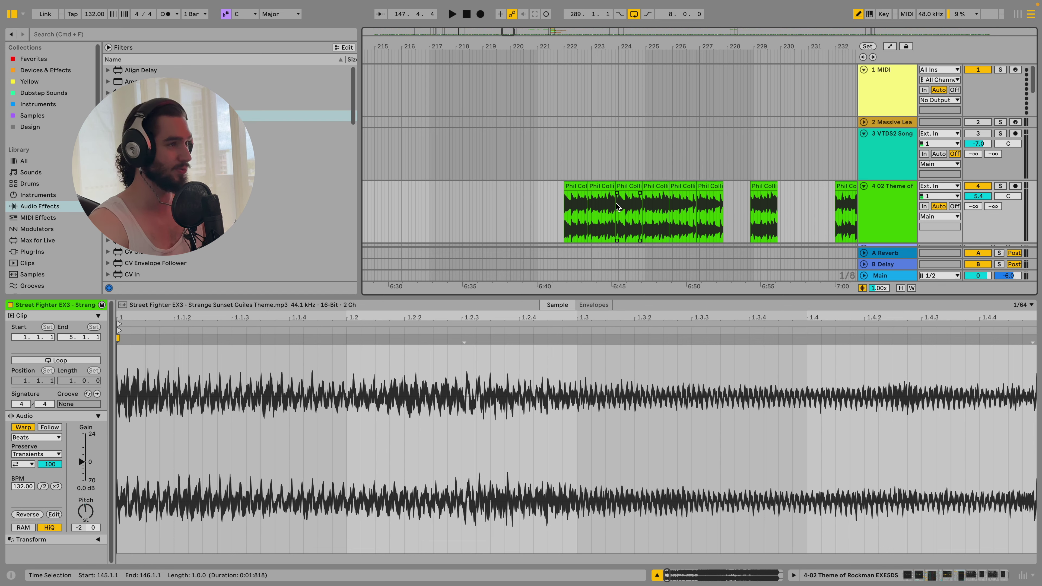
scroll(616, 203, right, 5)
scroll(616, 203, right, 7)
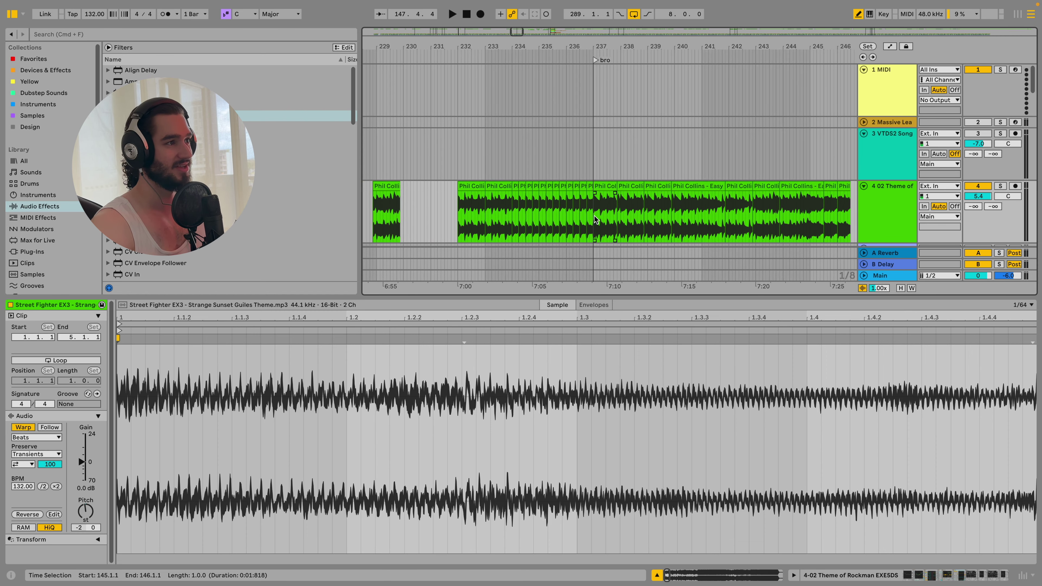
click(594, 215)
click(602, 188)
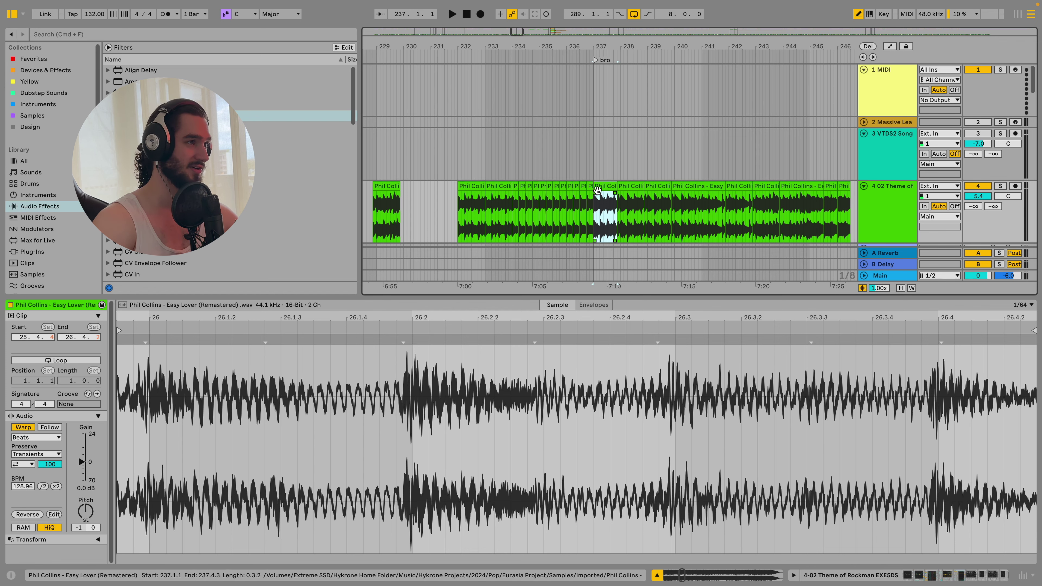
Try extending the Easy Lover clip at bar 237 to about bar 244 and duplicating its first bar, and undo it.
drag(615, 193, 796, 188)
click(593, 207)
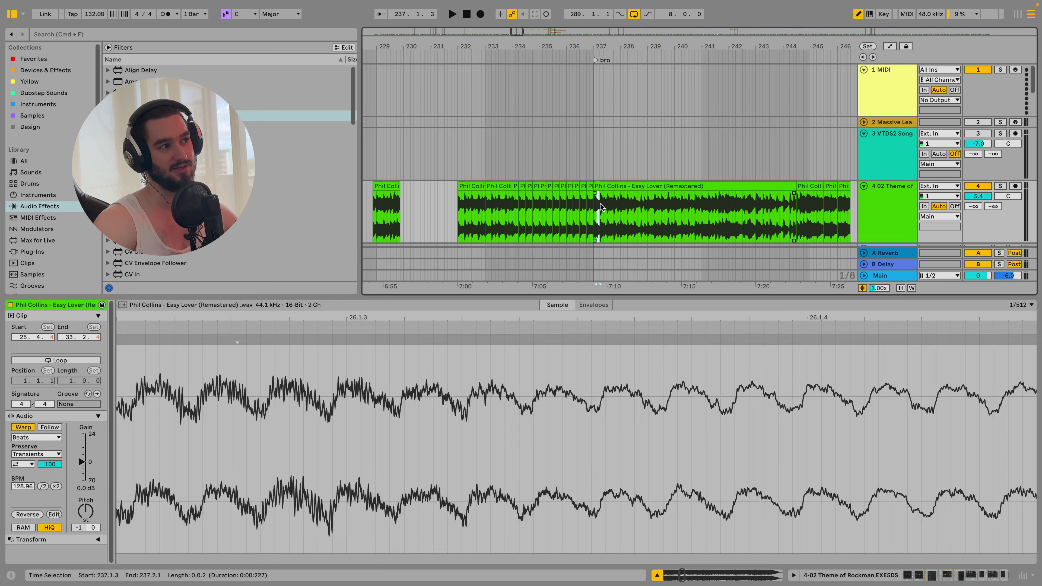
drag(593, 219, 621, 211)
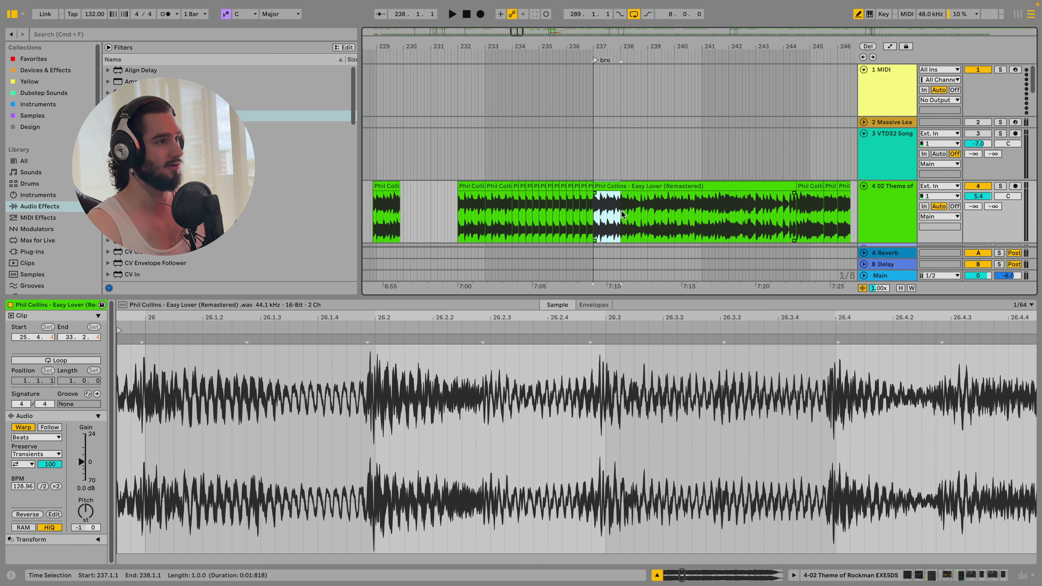
key(super+d)
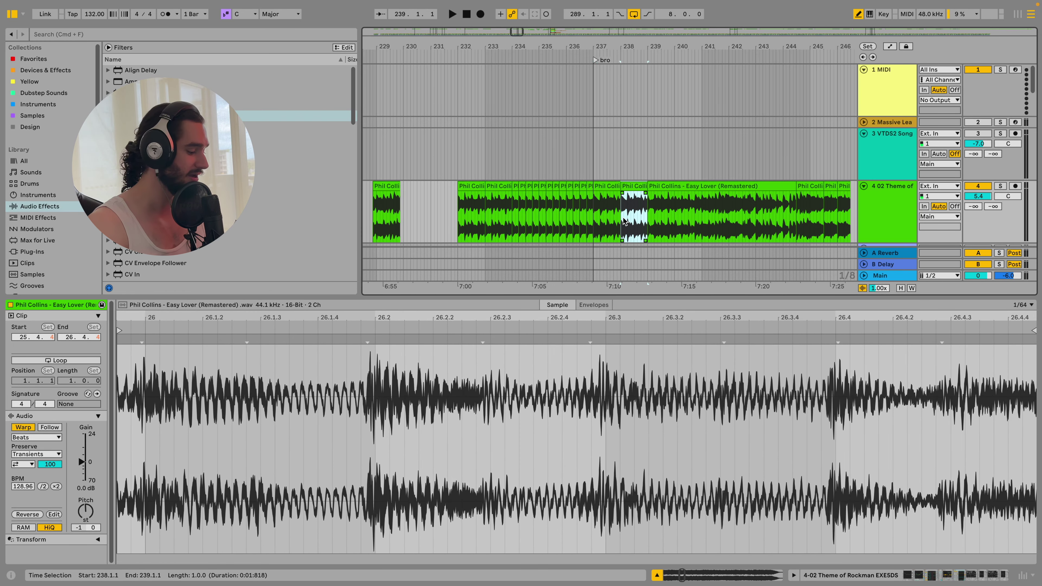
key(super+z)
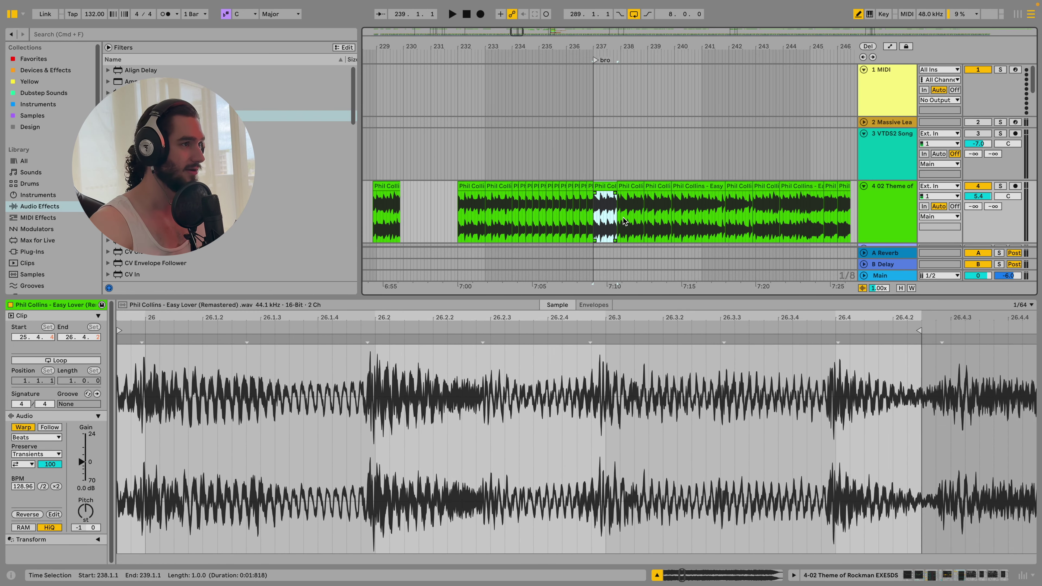
Play the chopped Easy Lover section from bar 237 and select the long Easy Lover clip from bar 246.4 to 263.
click(597, 190)
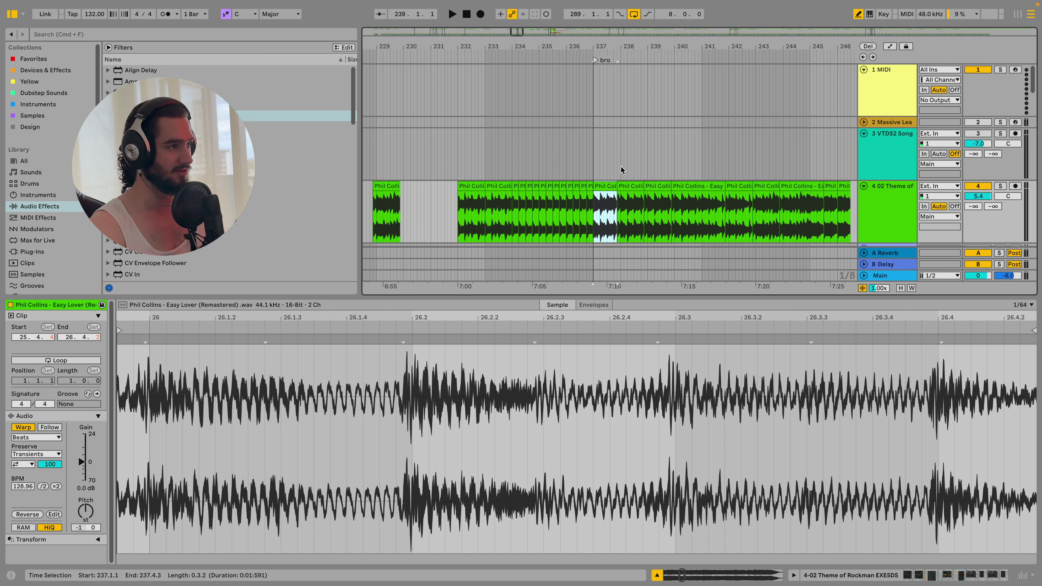
key(space)
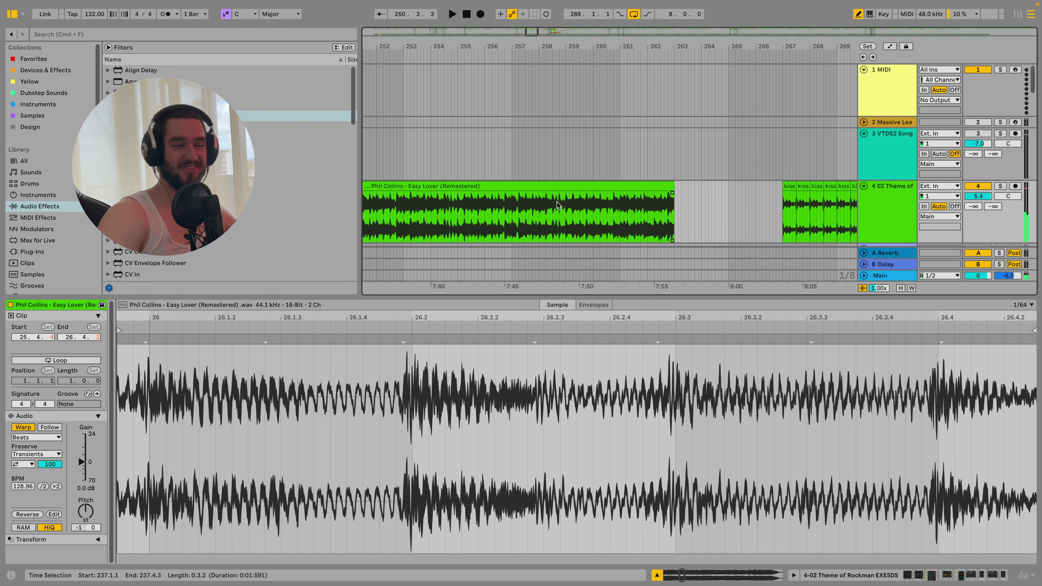
key(super+z)
click(561, 191)
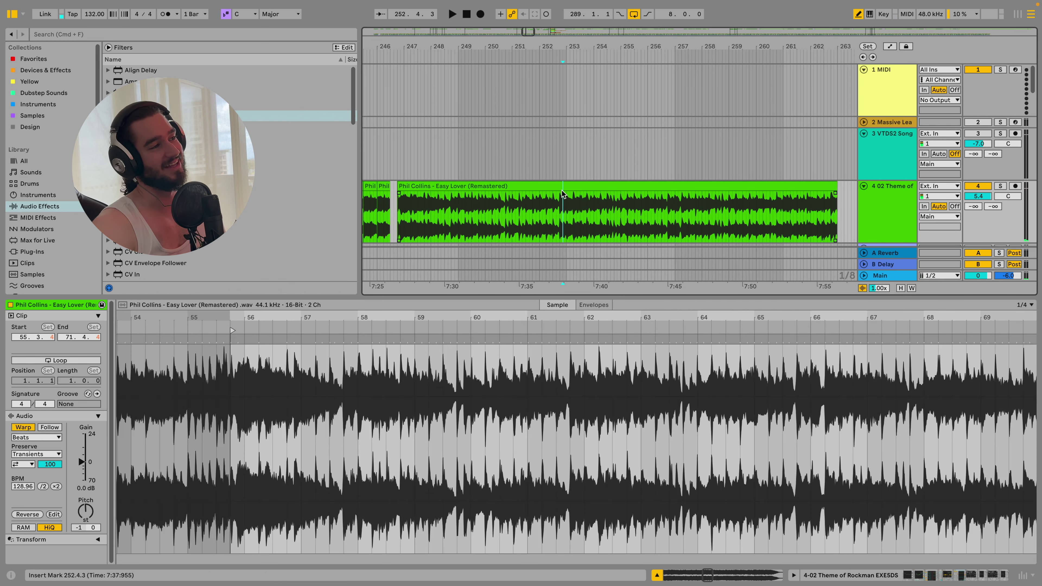
click(495, 188)
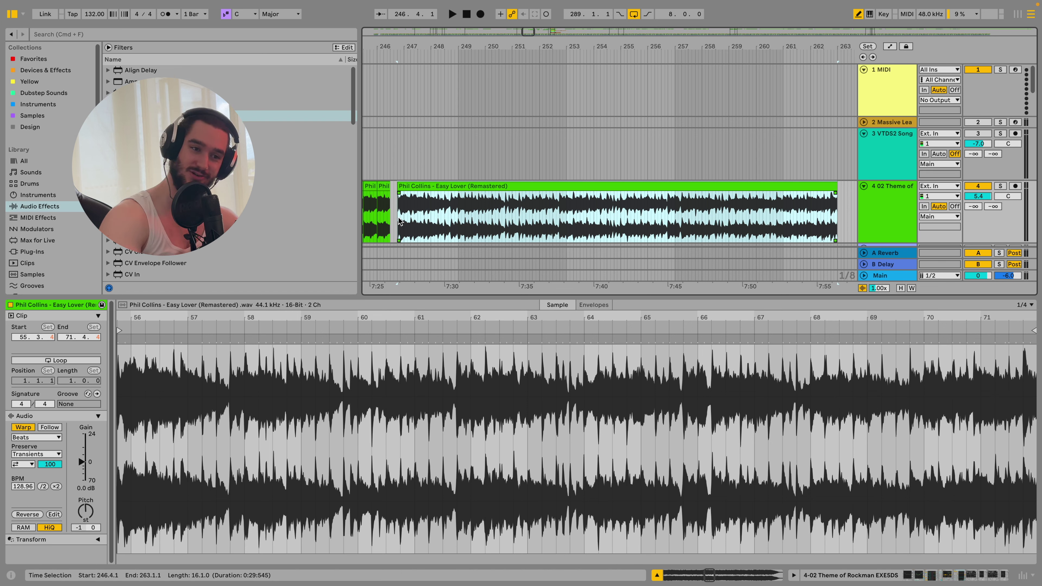
Select the Hihat Open clips from bar 251 to 253.3.3, and return to the long Easy Lover clip on the sample track.
scroll(504, 154, down, 3)
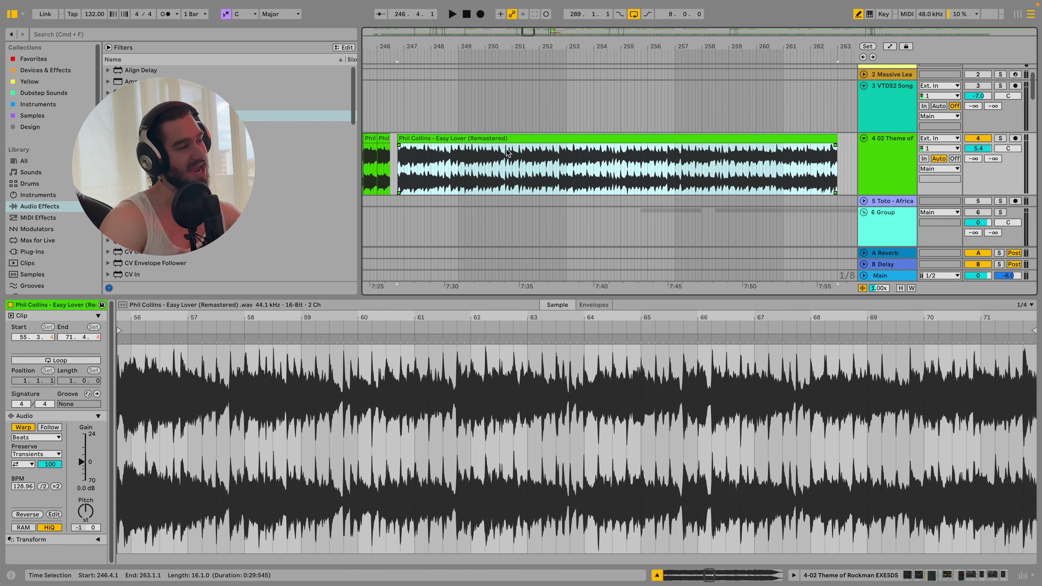
scroll(507, 149, down, 10)
scroll(506, 149, down, 10)
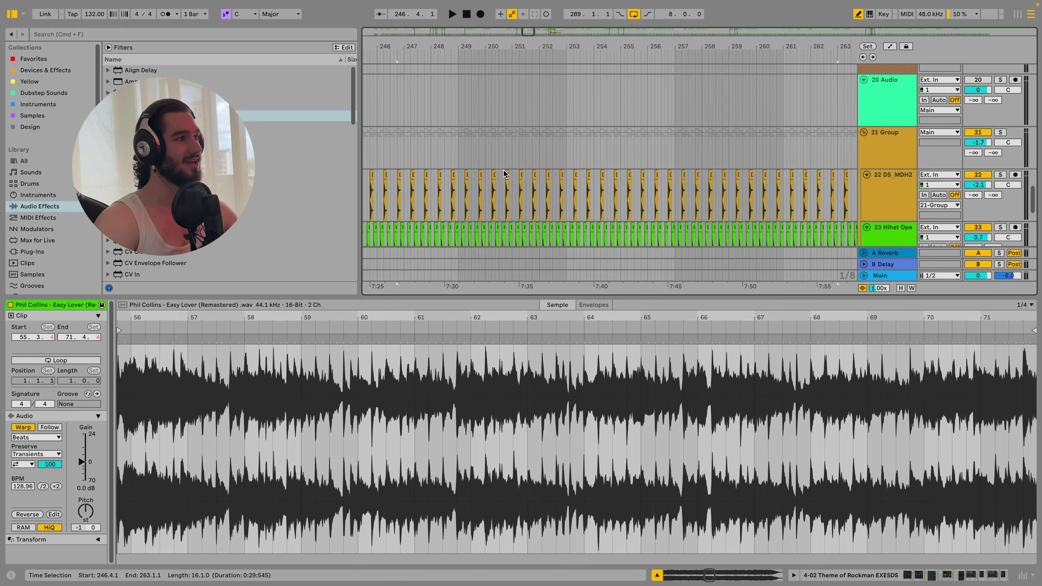
drag(516, 123, 583, 151)
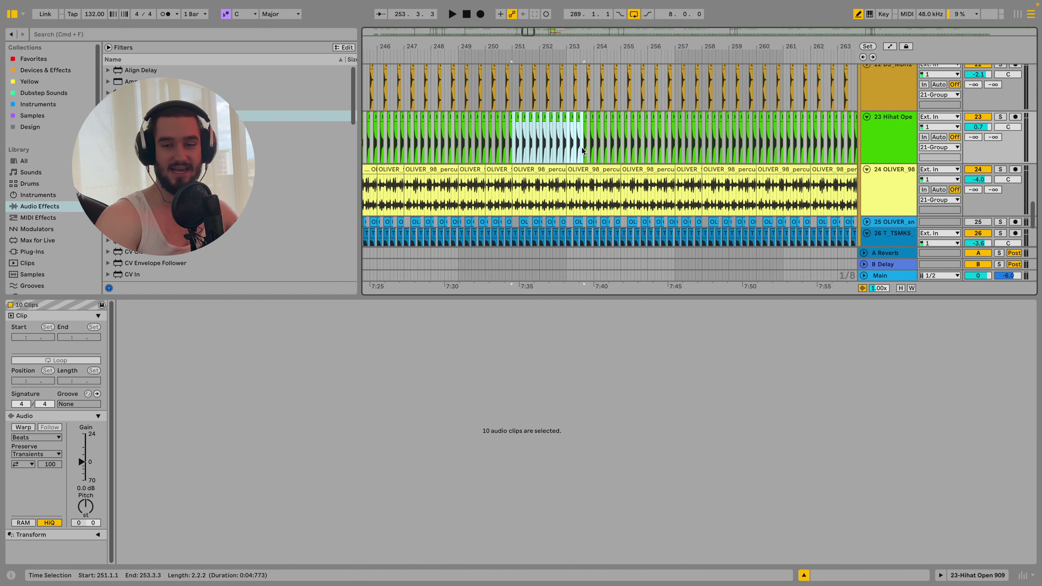
scroll(579, 150, up, 15)
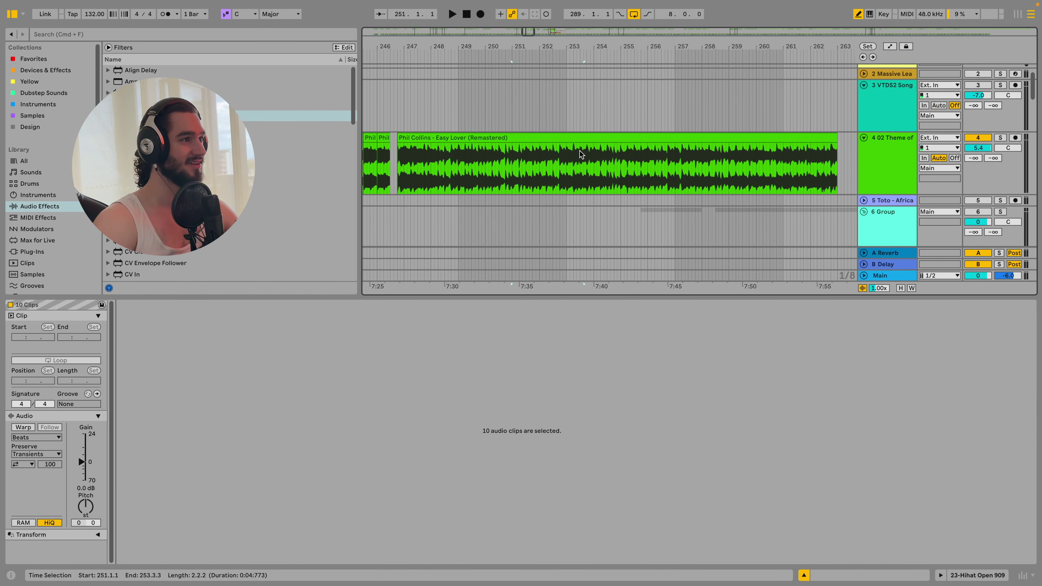
click(559, 136)
Inspect the short EARTH WIND & FIRE - Fantasy chop at bar 283.4 and the longer Fantasy clip starting at bar 279.
scroll(559, 133, right, 10)
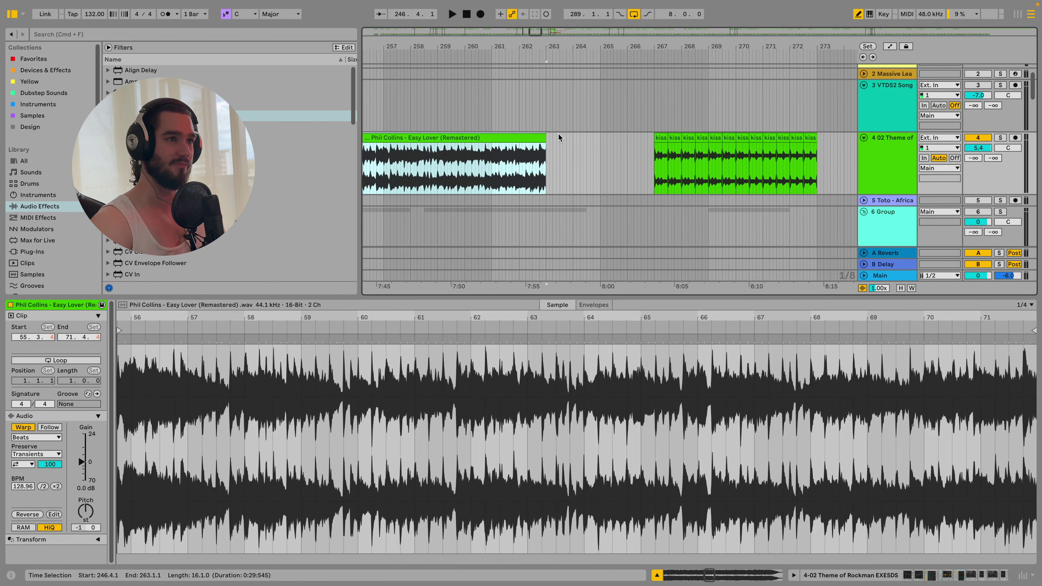
scroll(591, 156, right, 8)
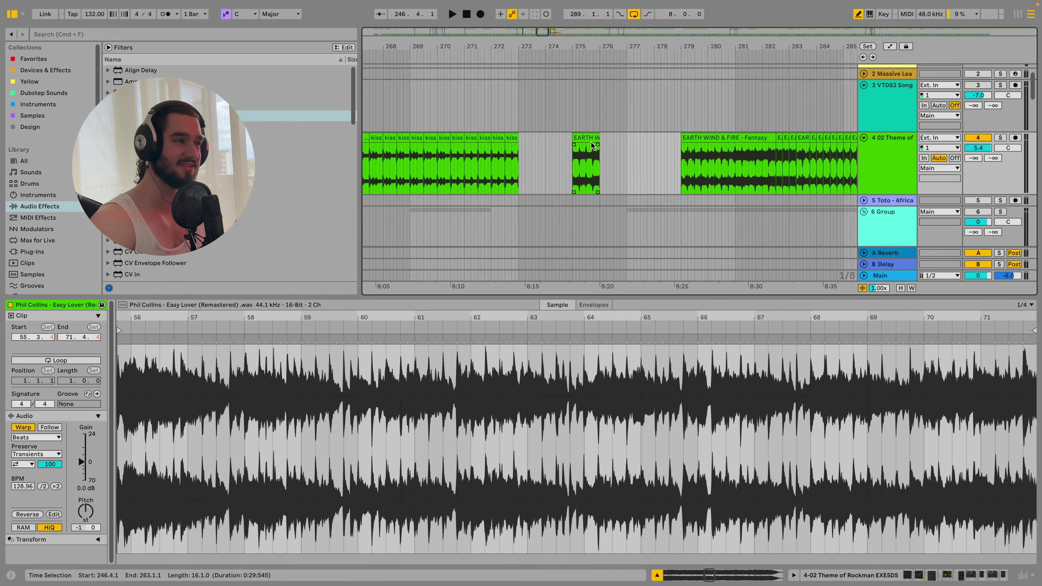
scroll(591, 142, right, 4)
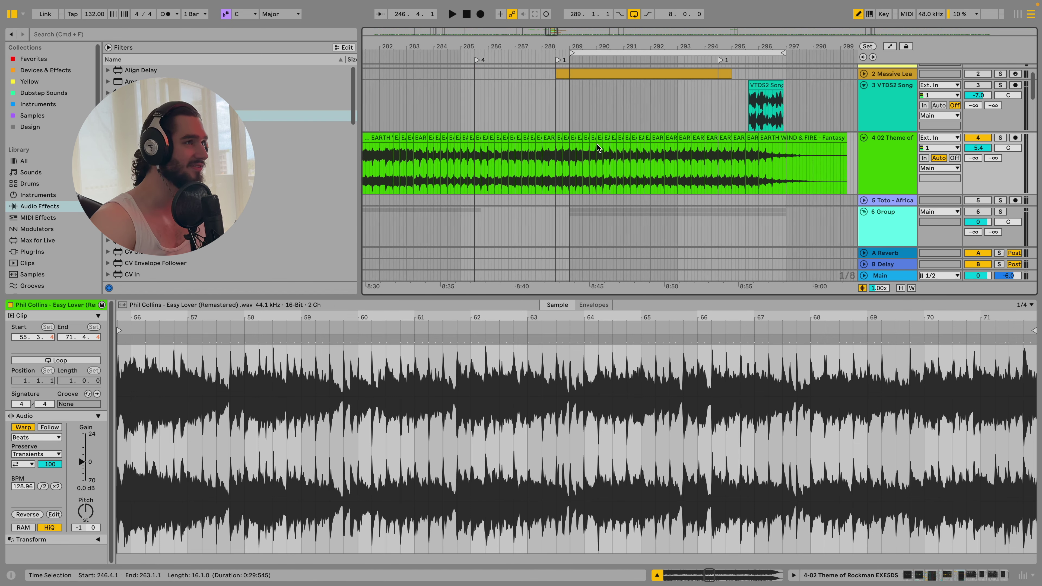
scroll(481, 179, left, 3)
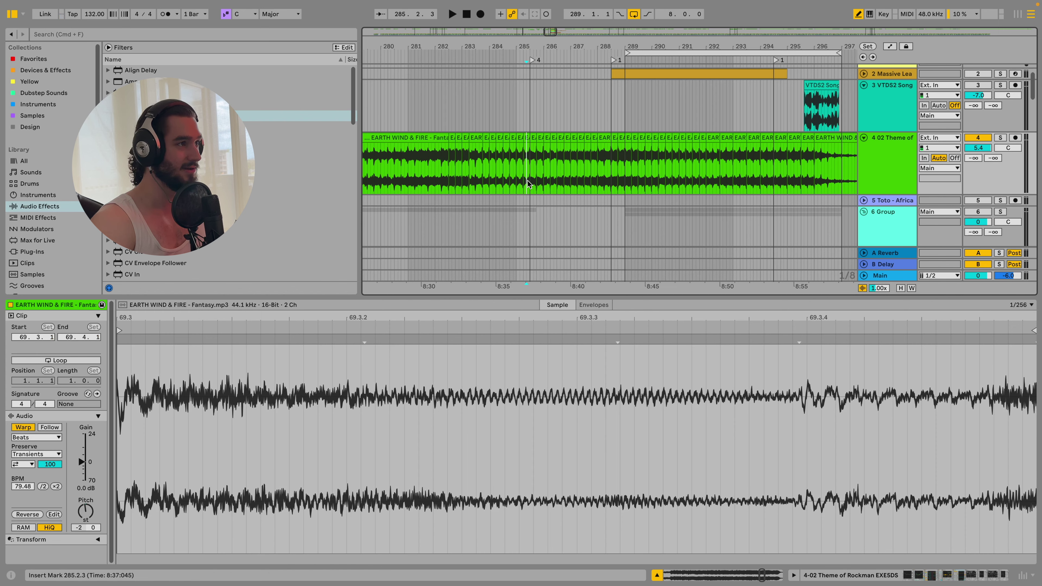
click(491, 130)
click(487, 138)
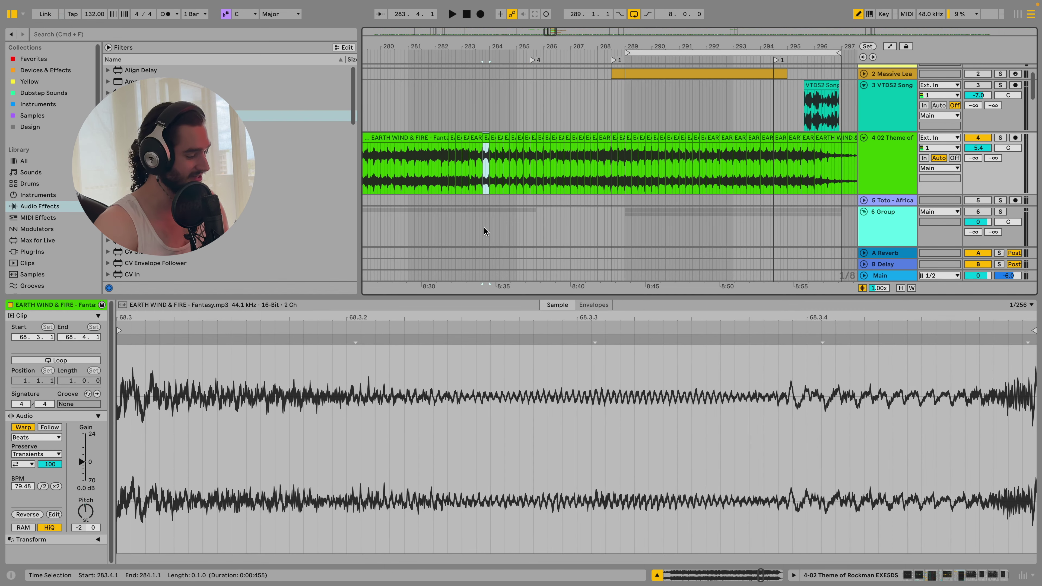
scroll(484, 226, left, 1)
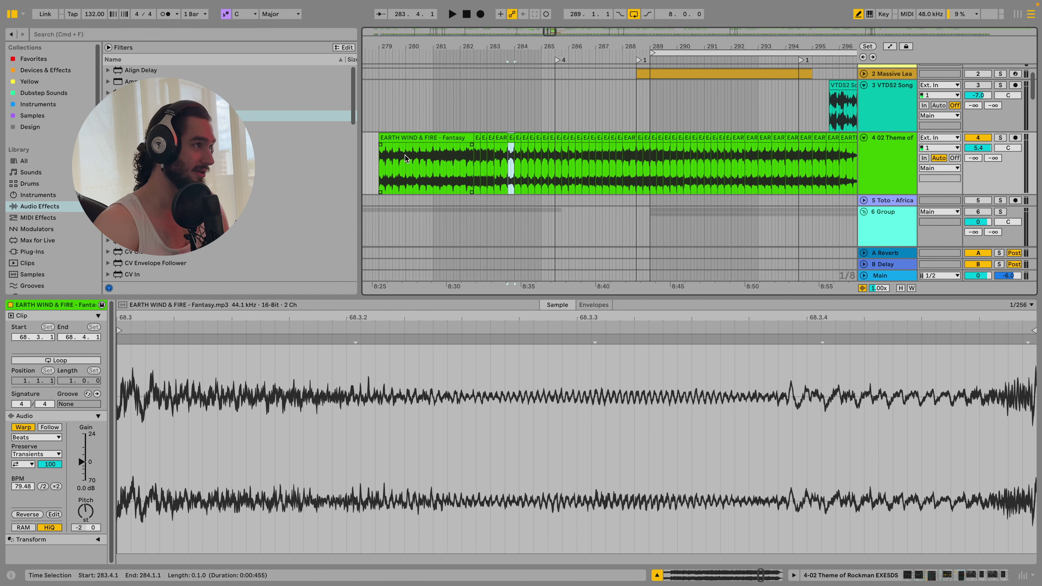
click(404, 156)
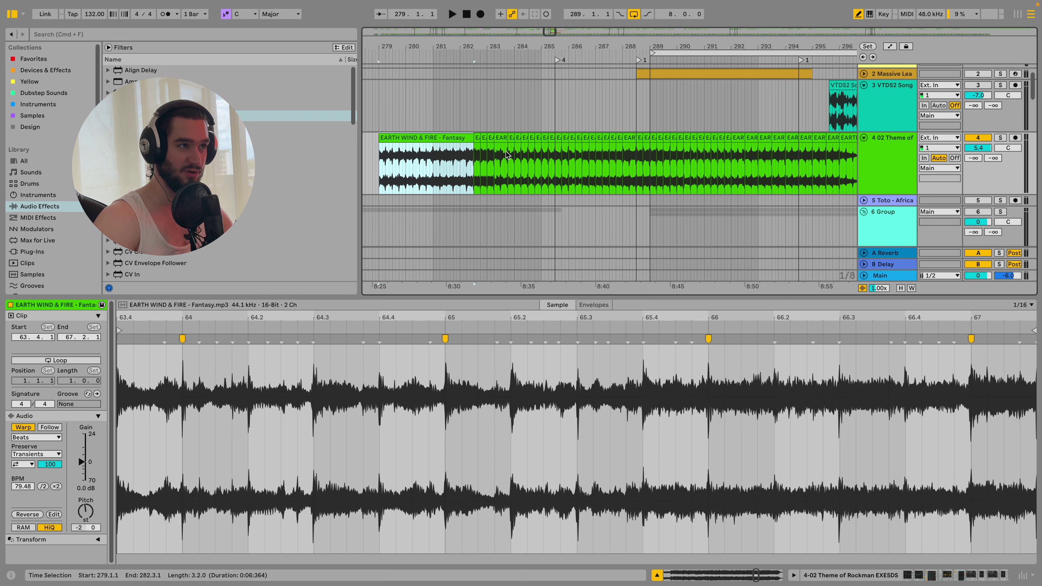
Place the insert marker at bar 289 on the layered EARTH WIND & FIRE tracks in 6 Group and play the section.
drag(553, 35, 698, 49)
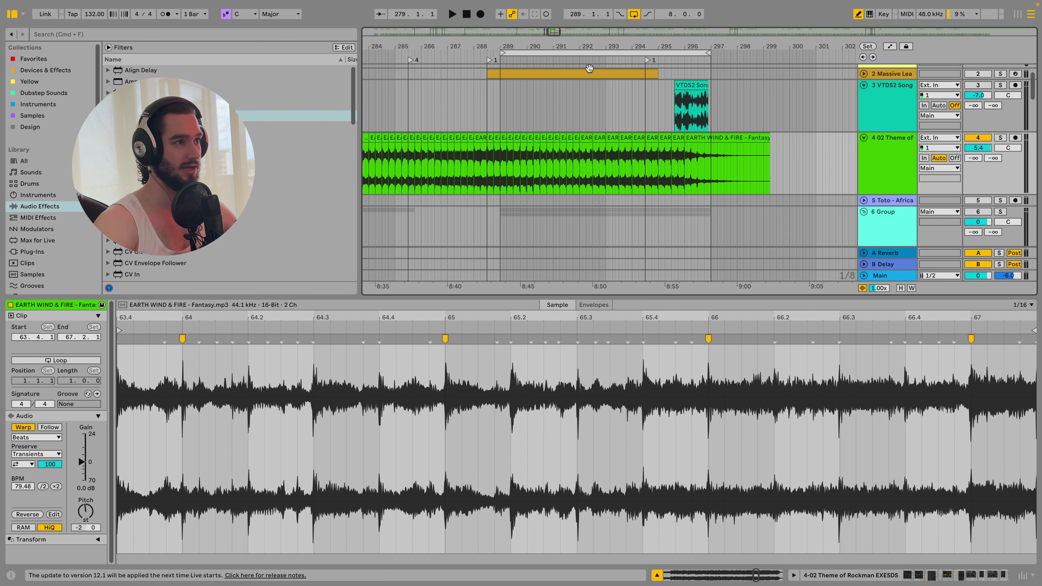
scroll(559, 92, down, 3)
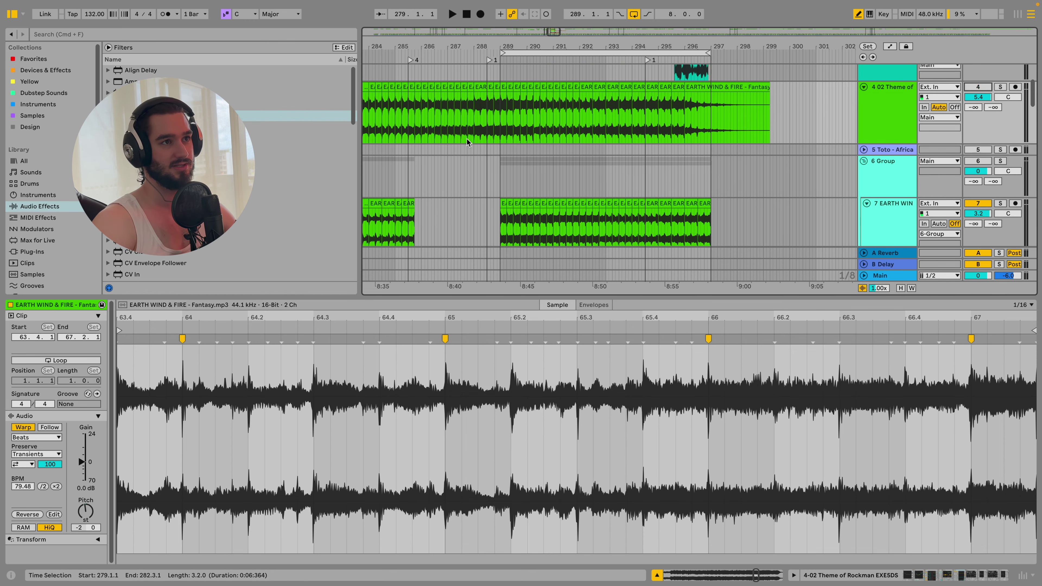
scroll(484, 130, down, 5)
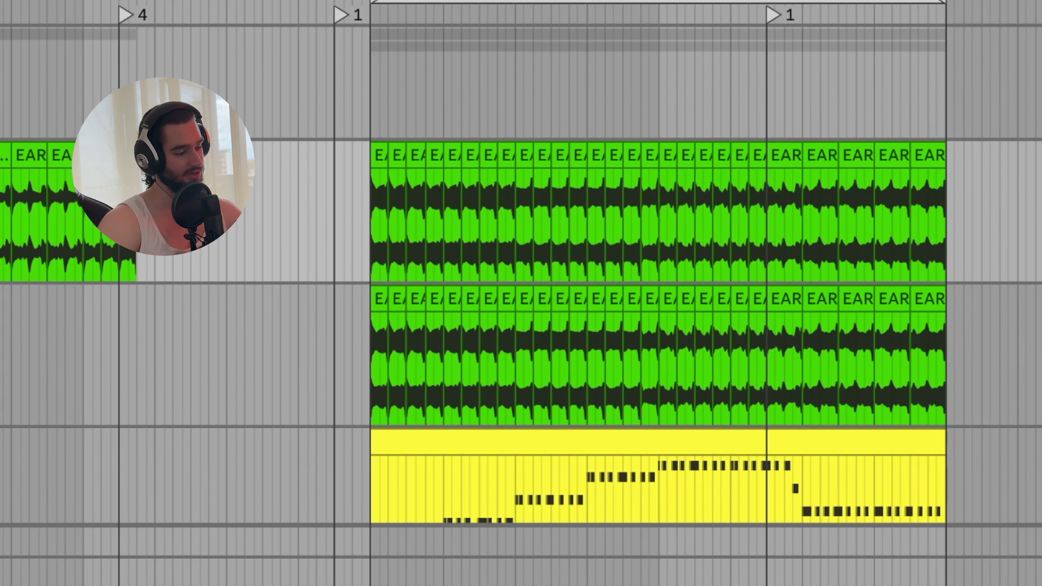
click(1025, 82)
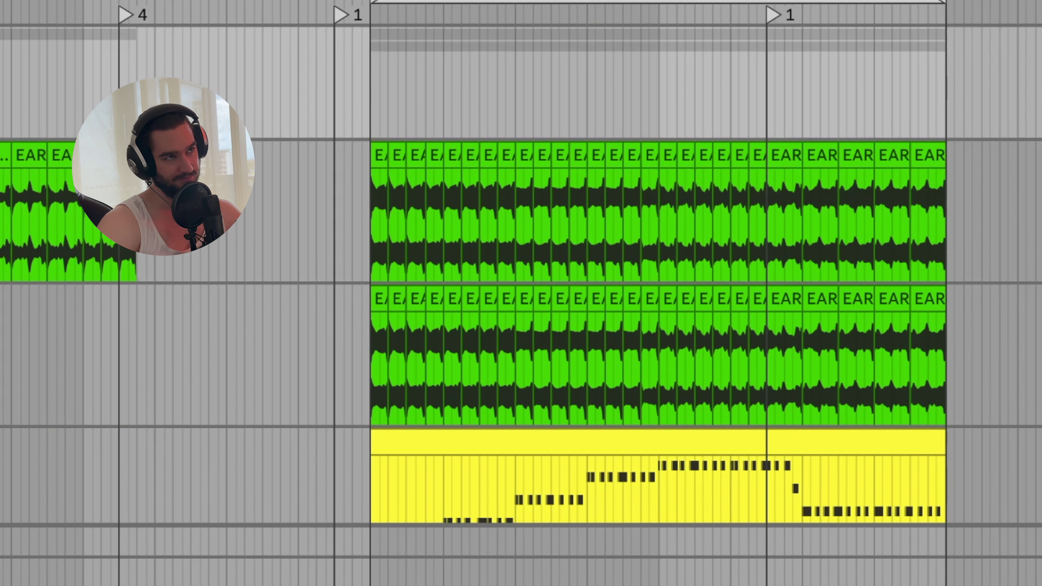
click(368, 200)
key(alt+plus)
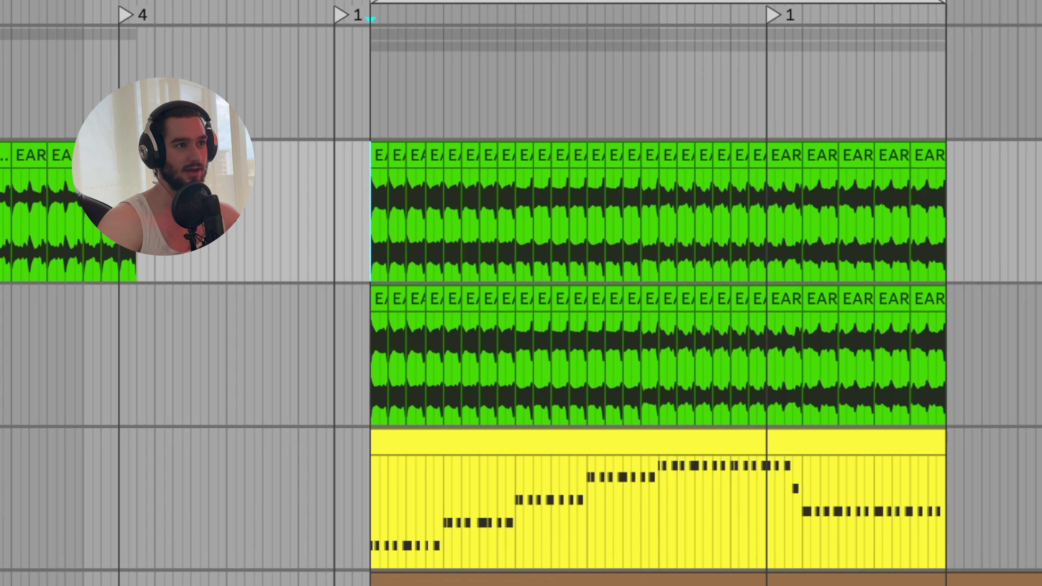
click(370, 353)
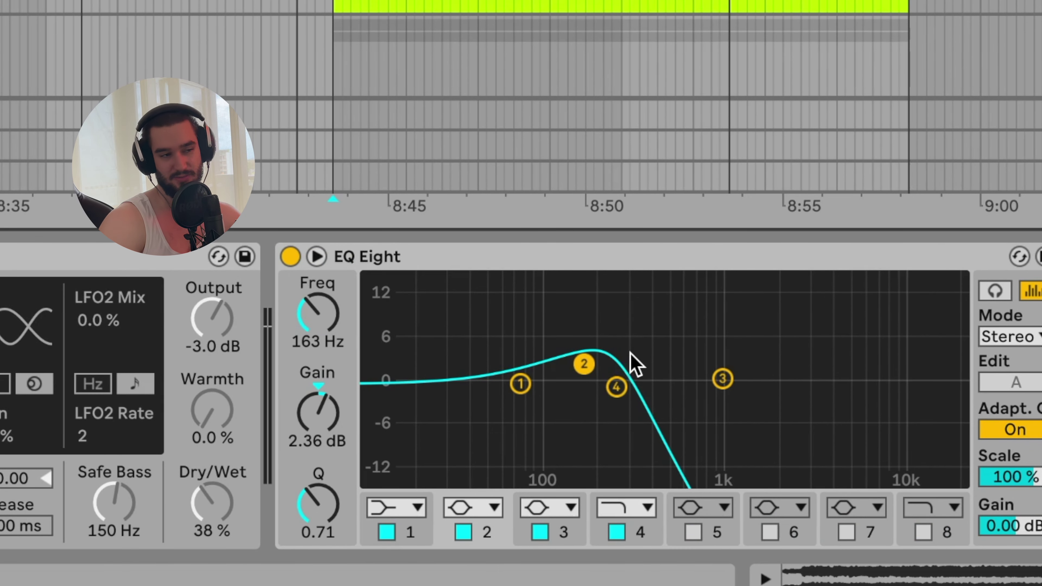
scroll(521, 48, up, 2)
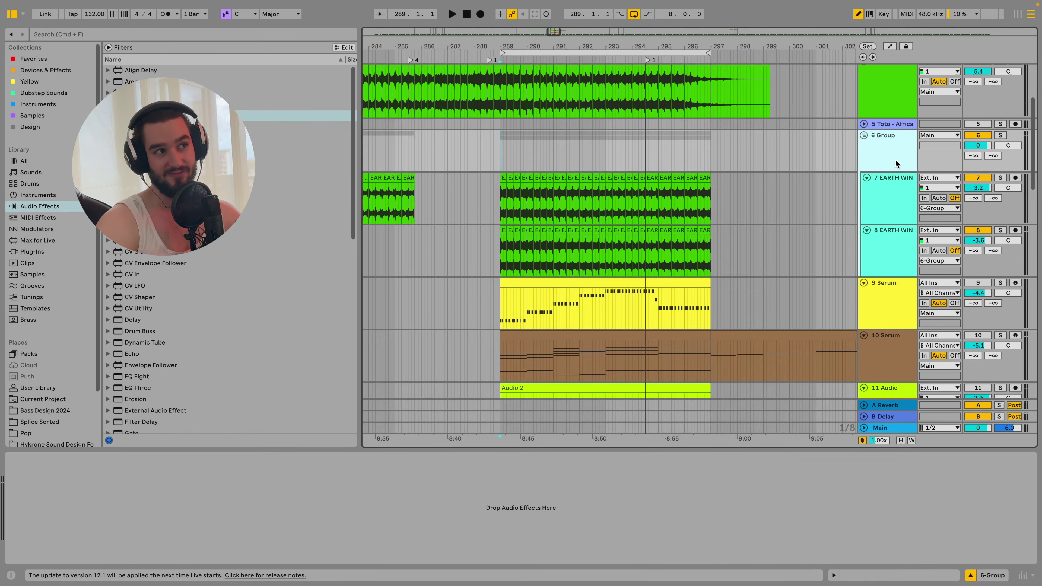
key(space)
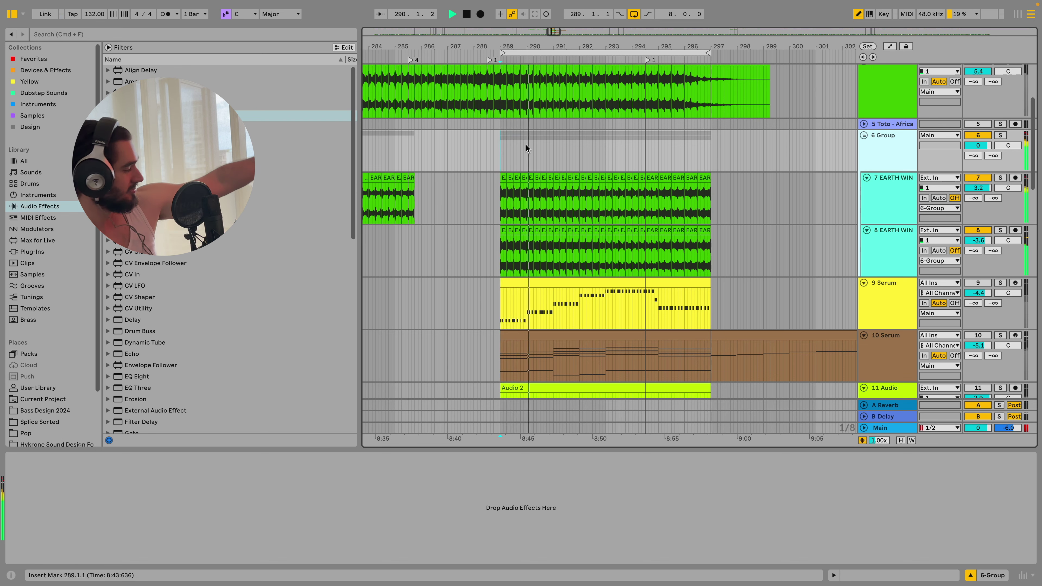
Stop playback and inspect the first EARTH WIND & FIRE - Fantasy chop at bar 289 on track 7 in the clip view.
key(space)
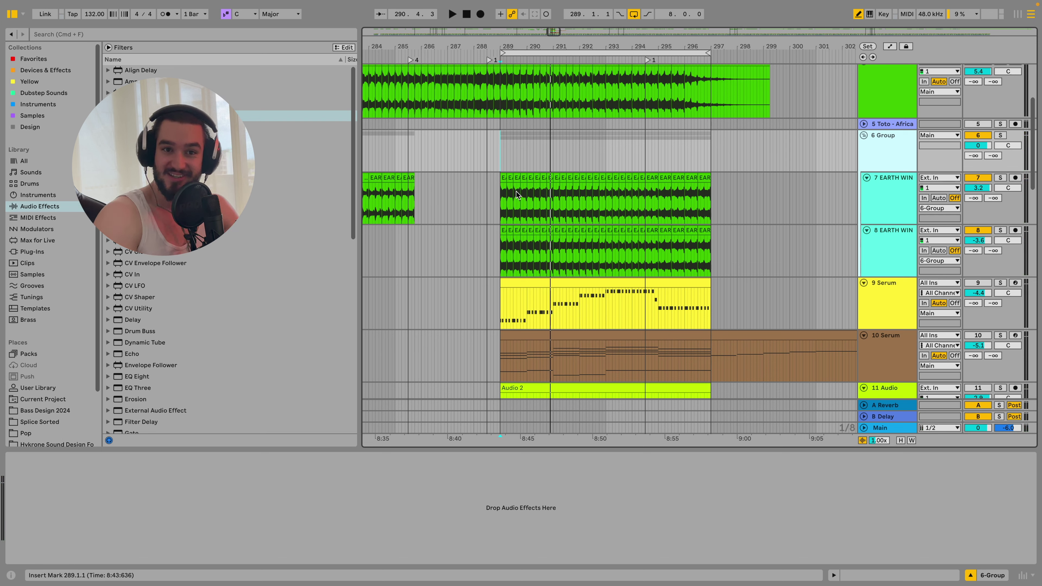
click(504, 177)
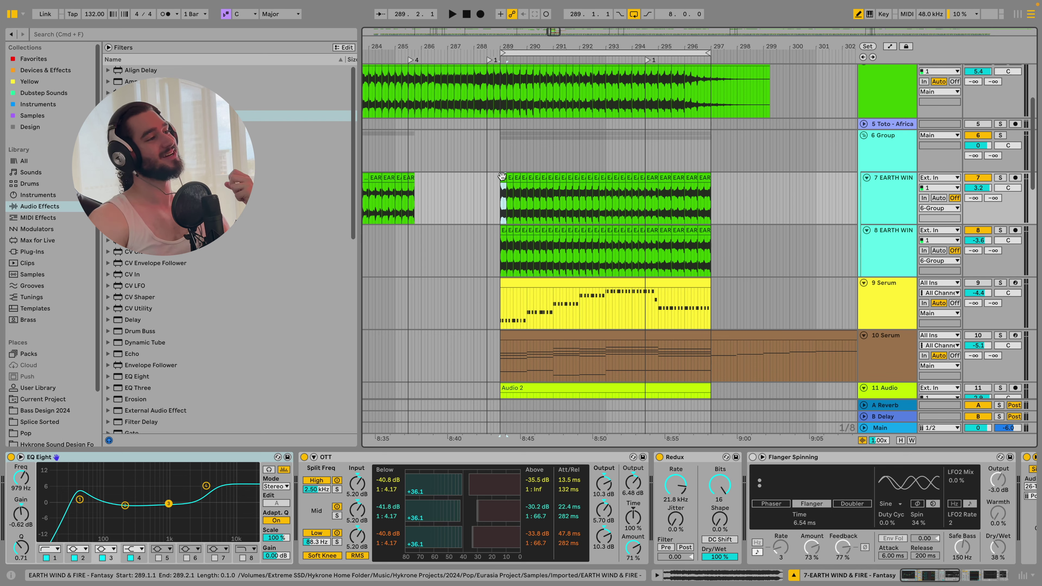
key(z)
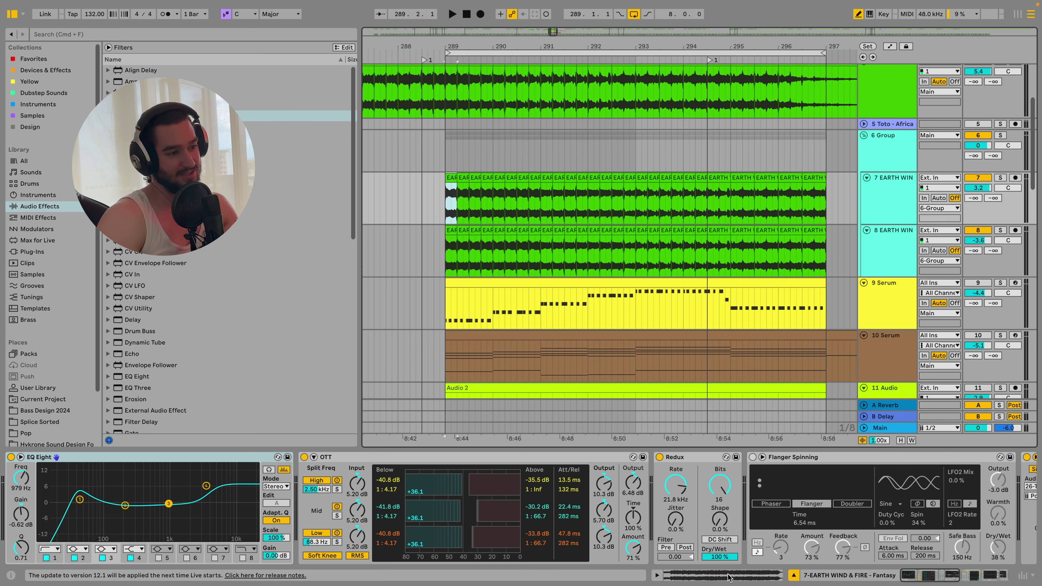
key(shift+Tab)
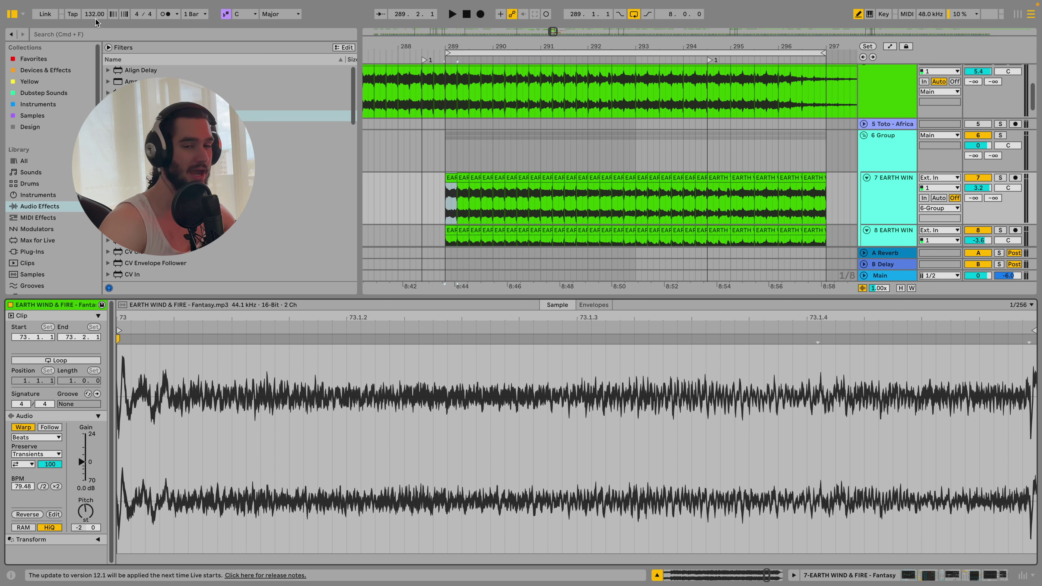
scroll(499, 113, down, 3)
scroll(499, 113, down, 5)
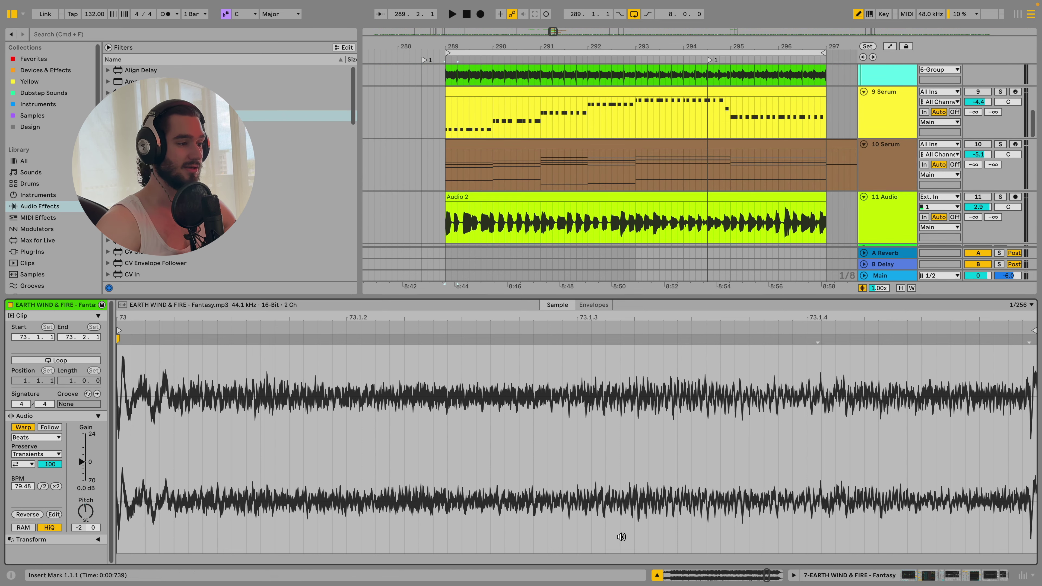
key(super+alt+l)
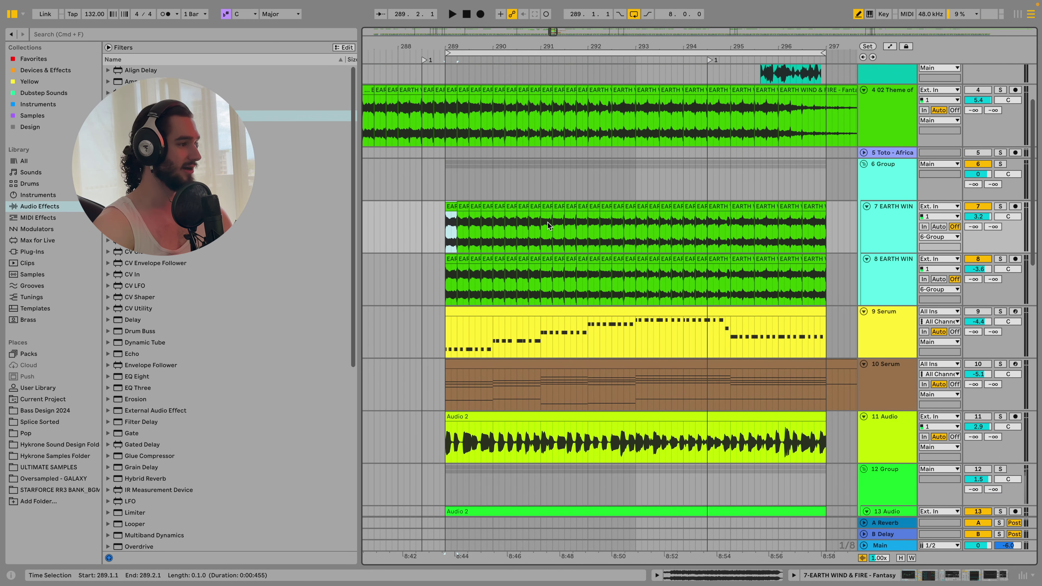
Select the Fantasy chop at bar 289 on track 4, and mark the short Easy Lover chop between bars 246.3 and 246.4.
click(870, 123)
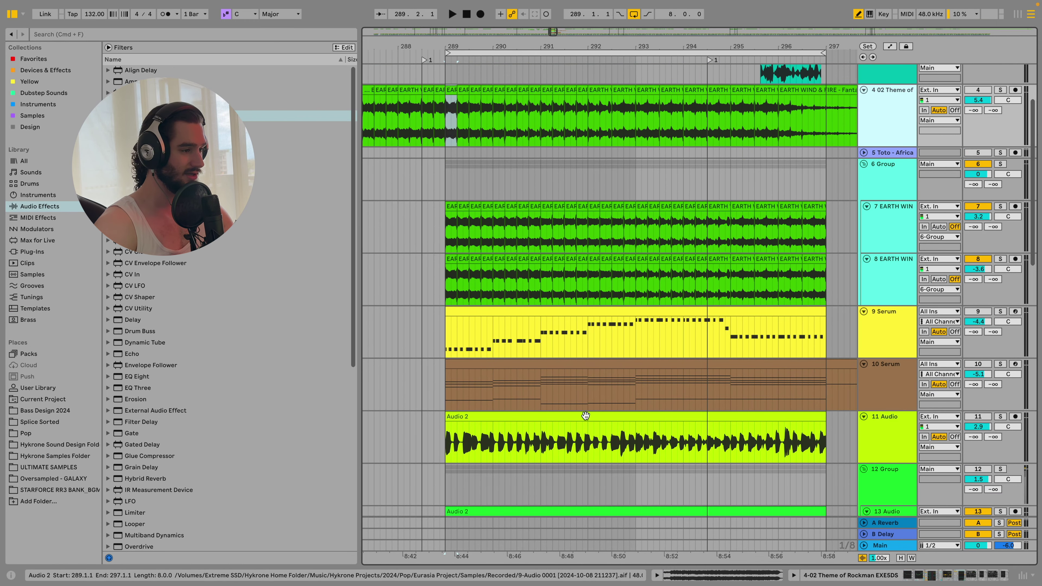
click(452, 89)
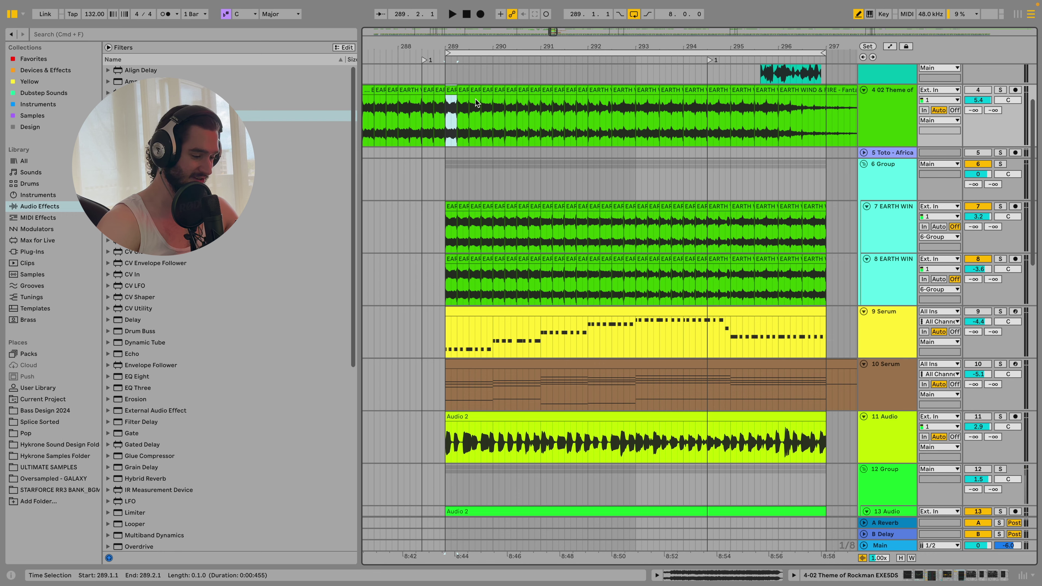
scroll(475, 99, left, 15)
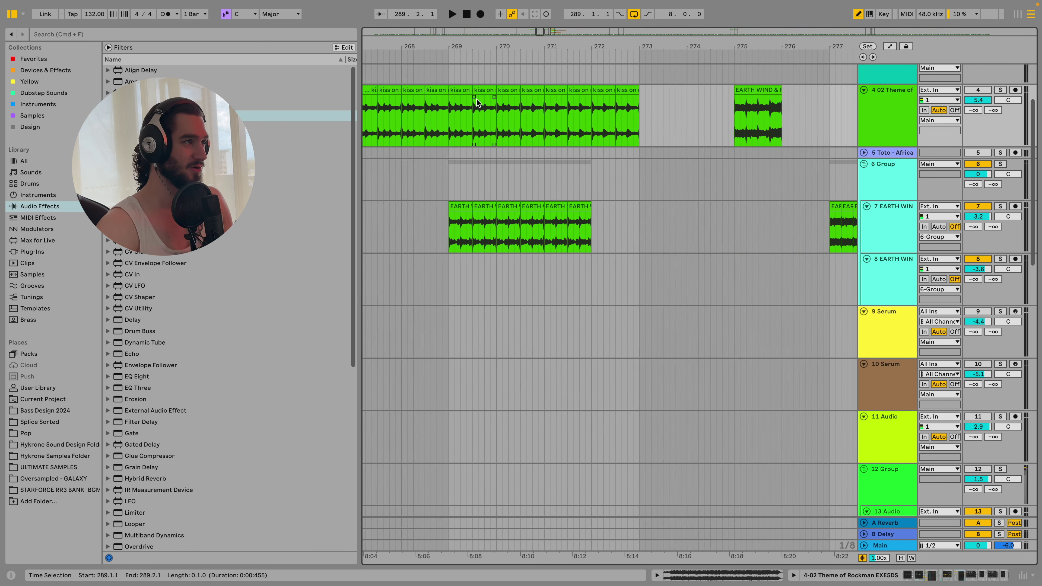
scroll(476, 100, left, 14)
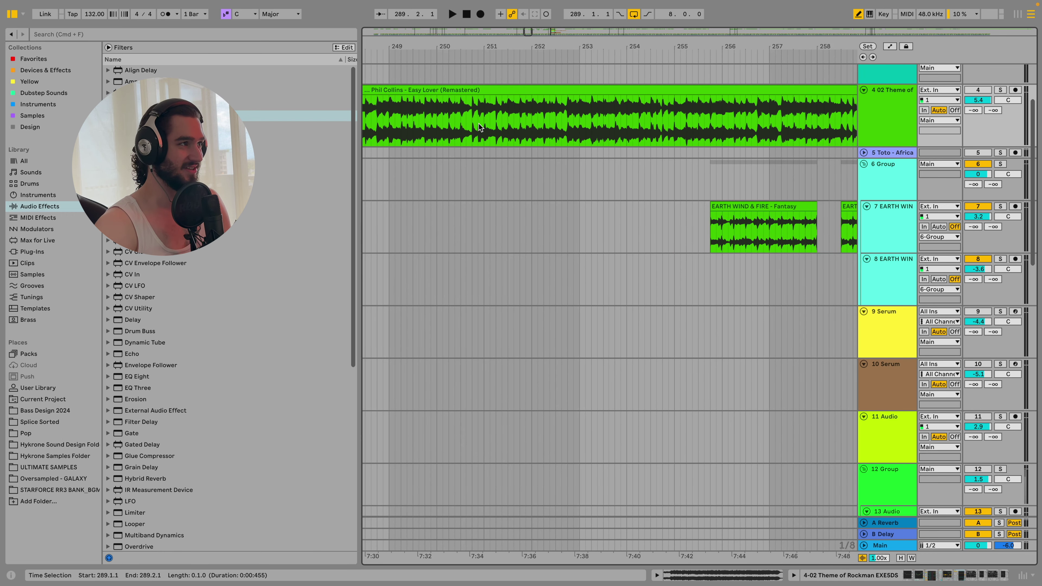
scroll(478, 124, left, 7)
click(582, 111)
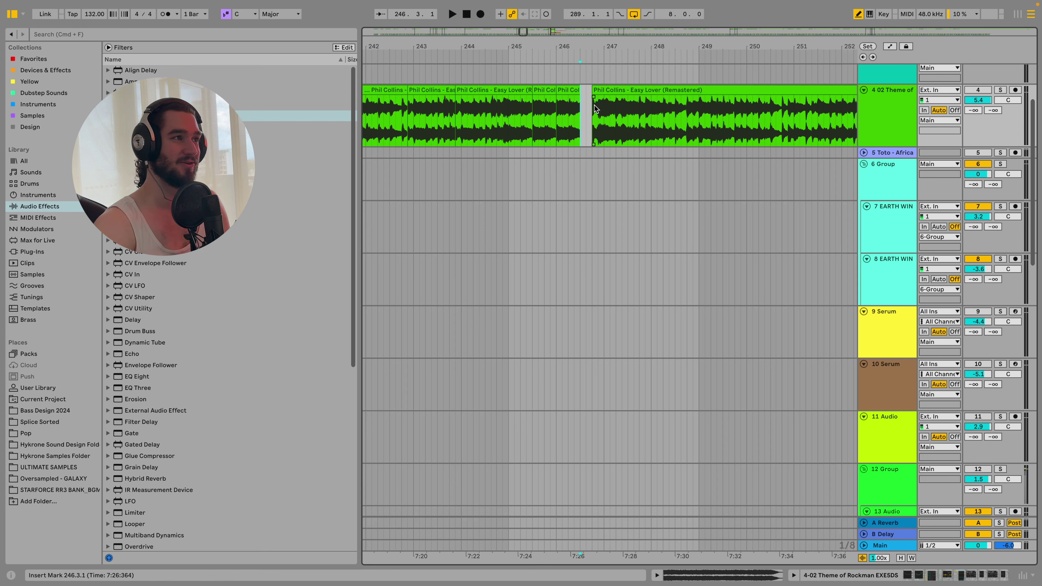
drag(595, 109, 590, 132)
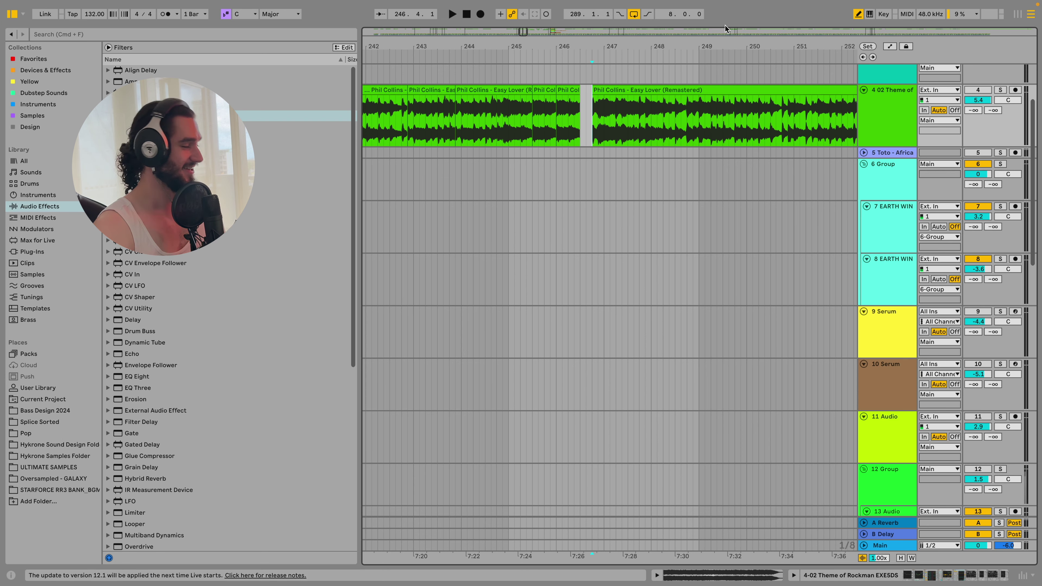
Select the long Billy Joel - Movin' Out clip from bar 326 to 338 on track 4.
scroll(540, 102, right, 10)
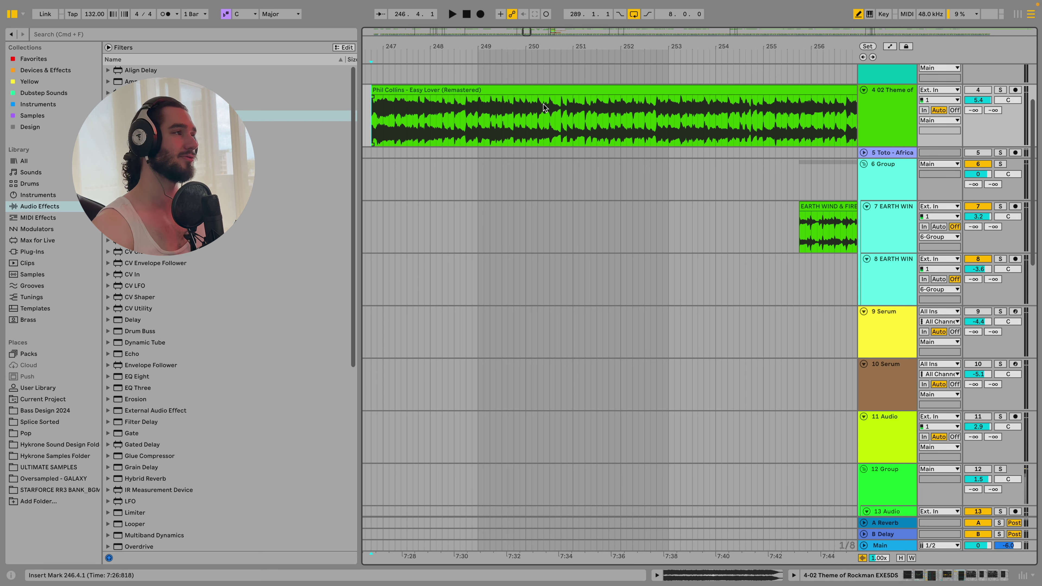
scroll(543, 104, right, 20)
scroll(534, 130, right, 20)
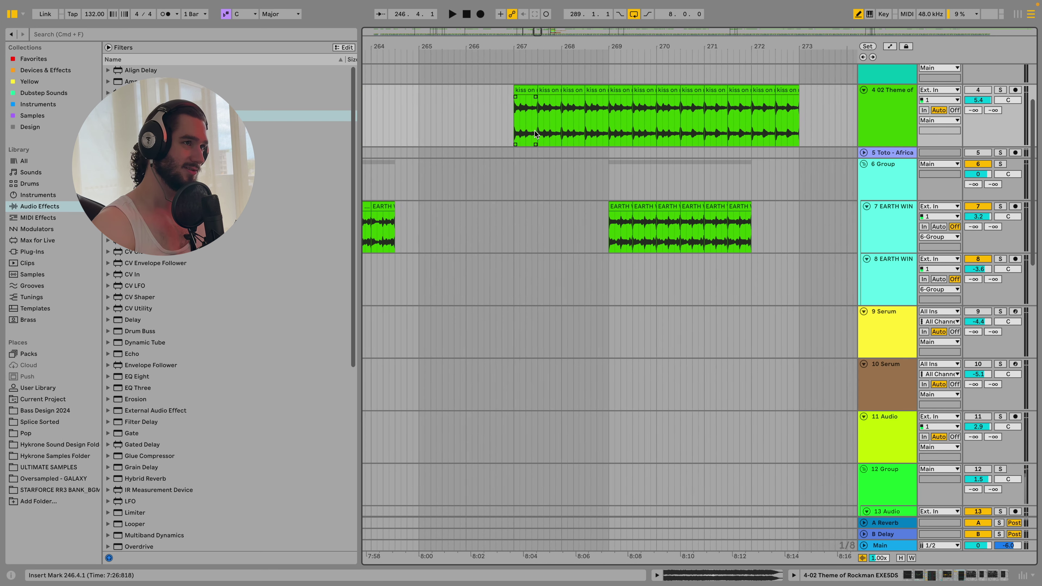
click(578, 90)
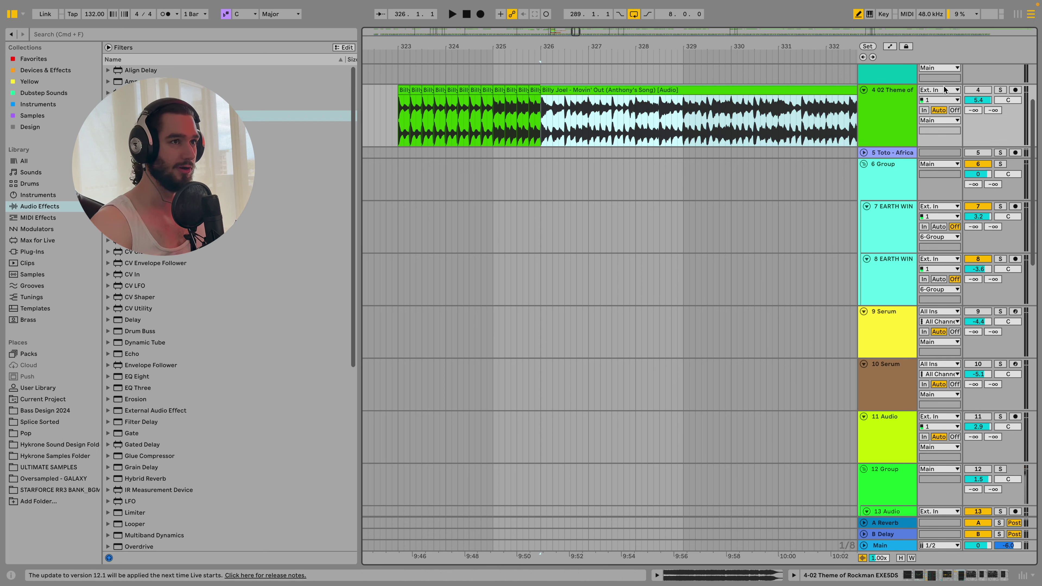
click(978, 90)
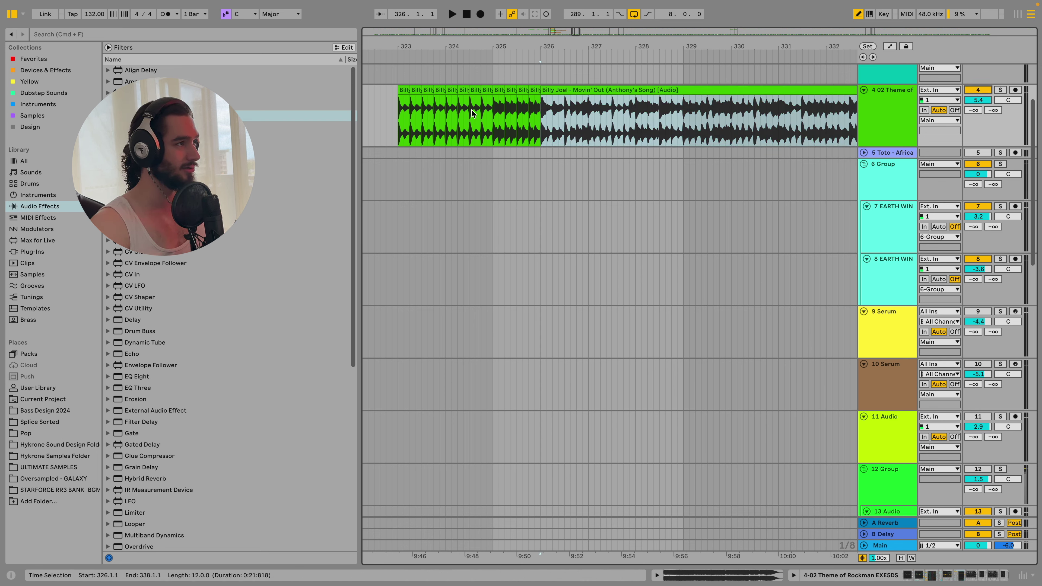
Play the Movin' Out section from bar 325, and select the long clip at bar 326 before stopping playback.
click(489, 110)
key(space)
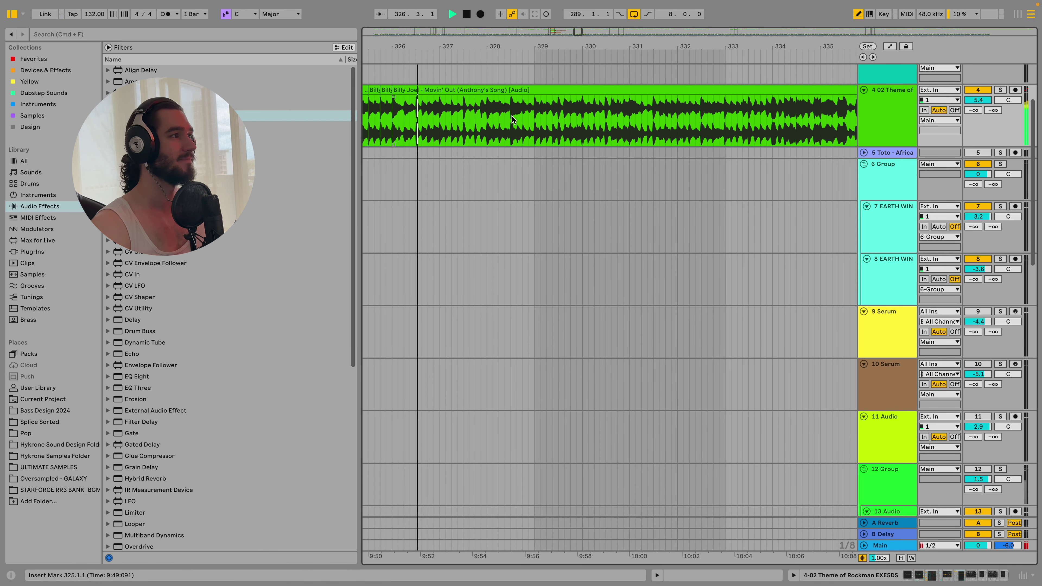
click(392, 117)
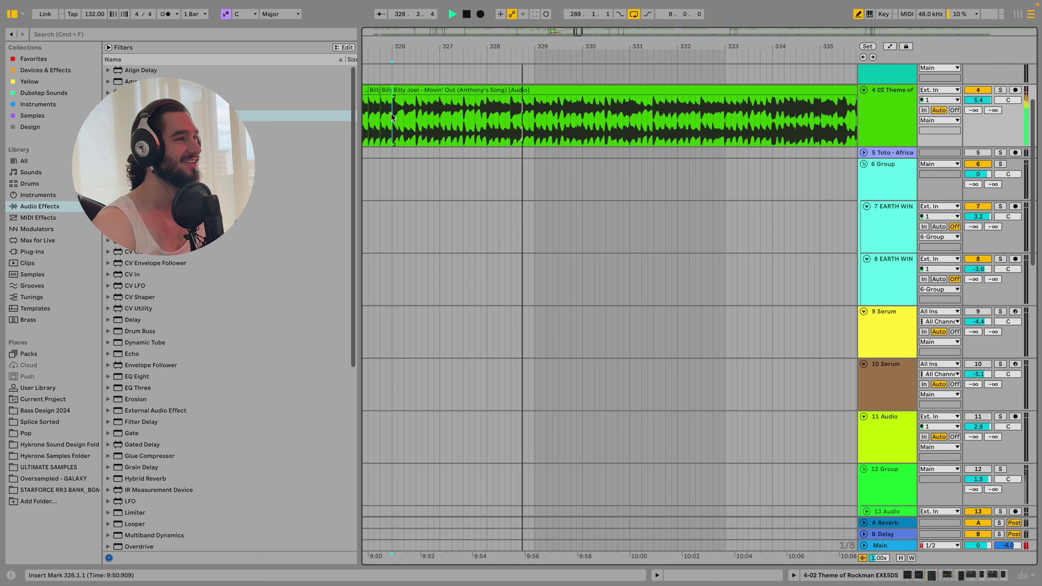
double_click(511, 107)
key(space)
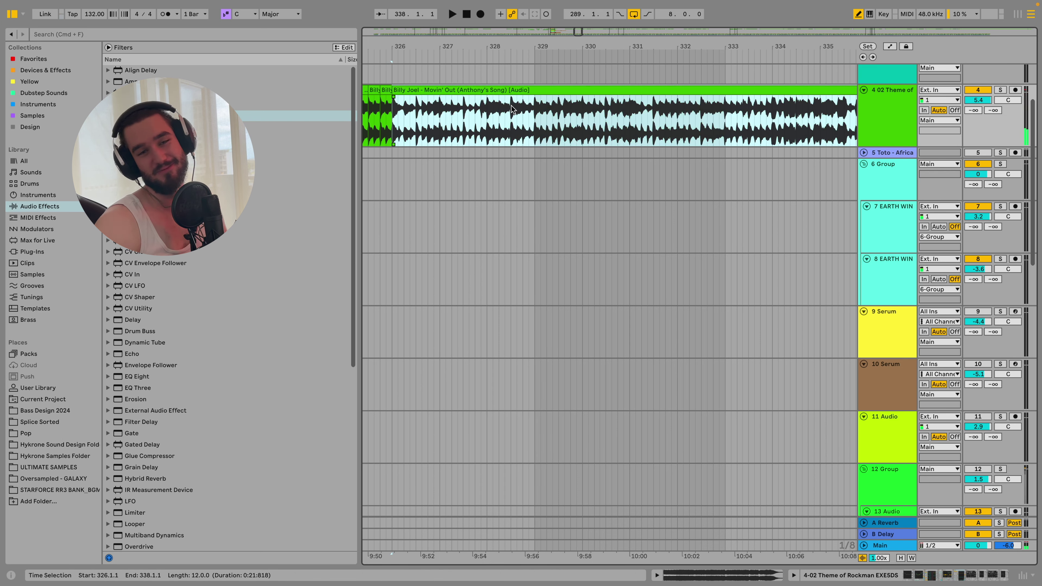
Highlight the uncut Movin' Out audio from bar 326 to show how far the clip runs unchopped.
scroll(525, 120, up, 2)
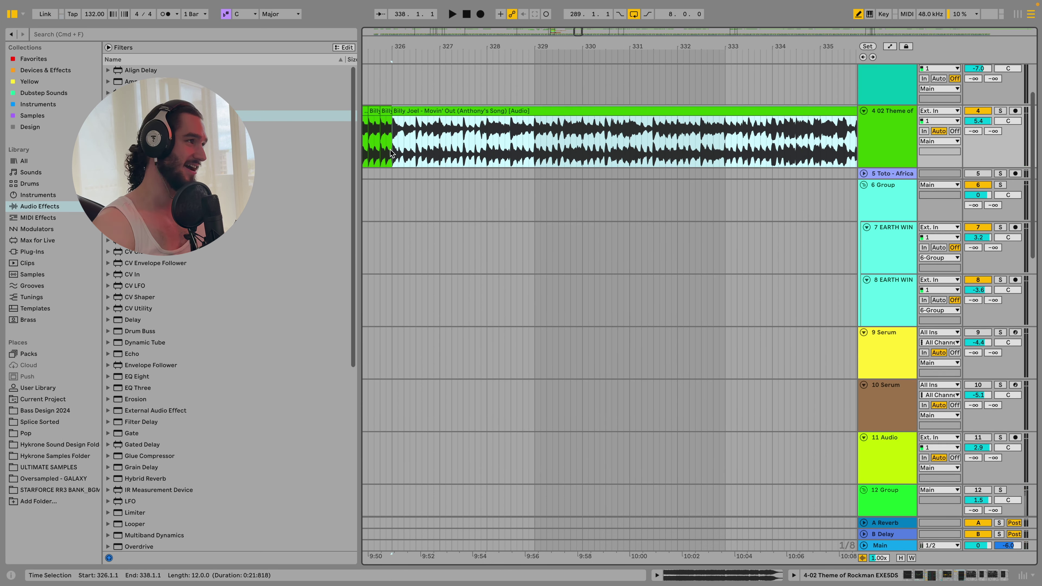
drag(390, 152, 653, 141)
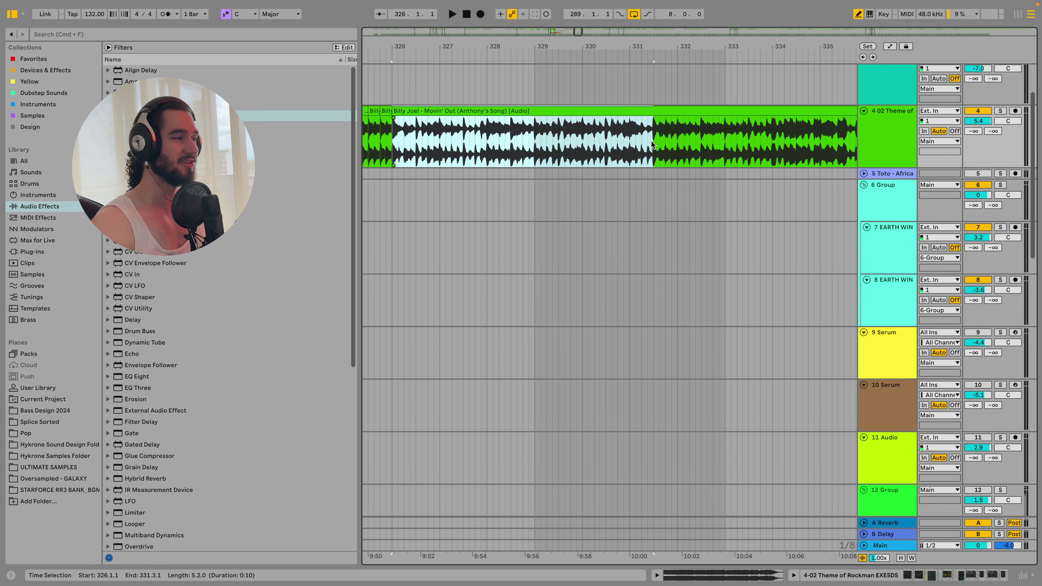
scroll(650, 141, right, 4)
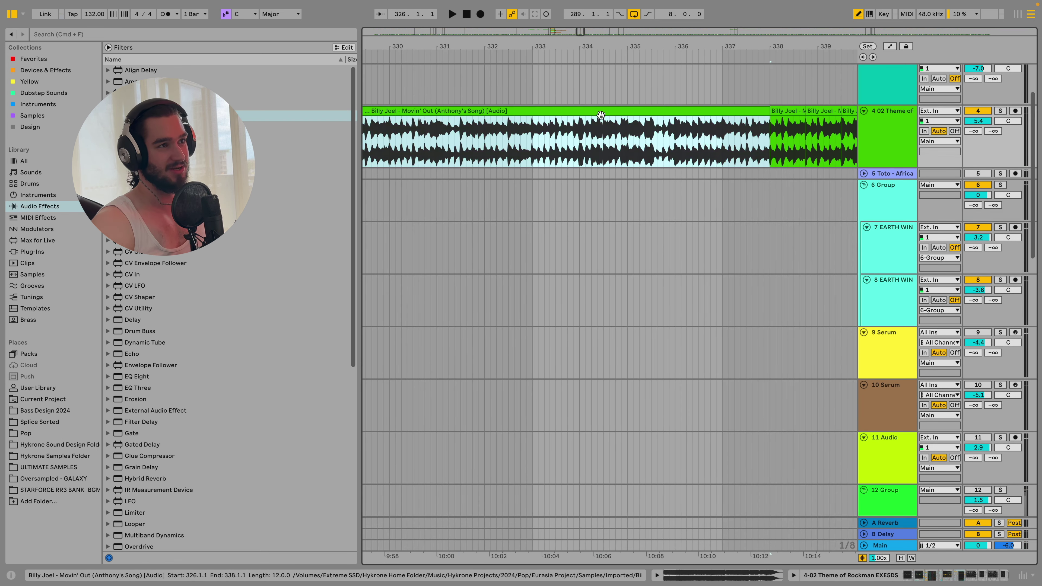
Place the insert marker at bar 338 and briefly play the Movin' Out chops that follow the long clip.
scroll(499, 138, right, 6)
shift+click(500, 138)
click(500, 139)
key(space)
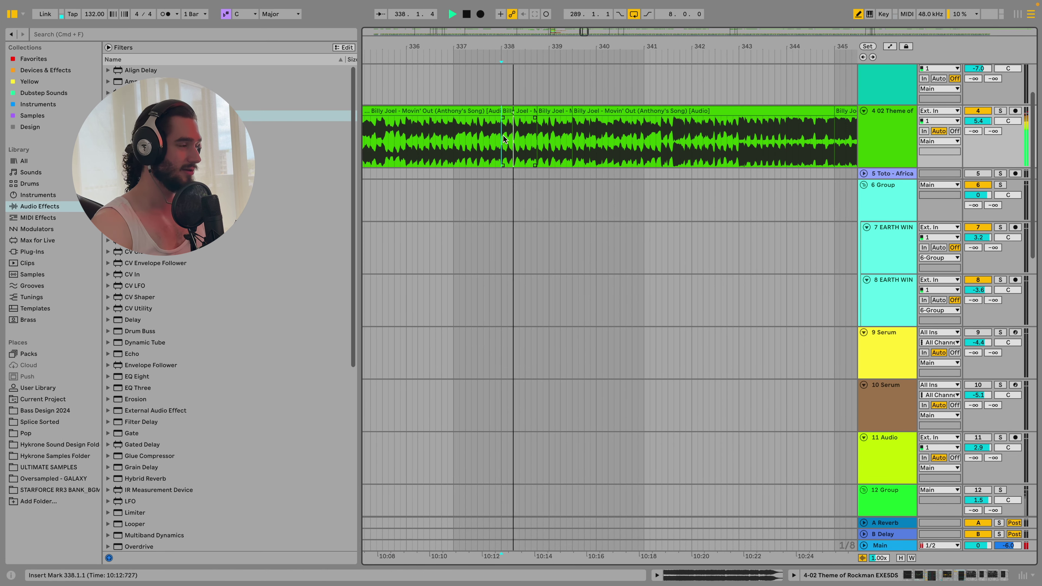
key(space)
Select the closing part of the long Movin' Out clip from bar 364.4 to 369.2.3.
scroll(513, 145, right, 10)
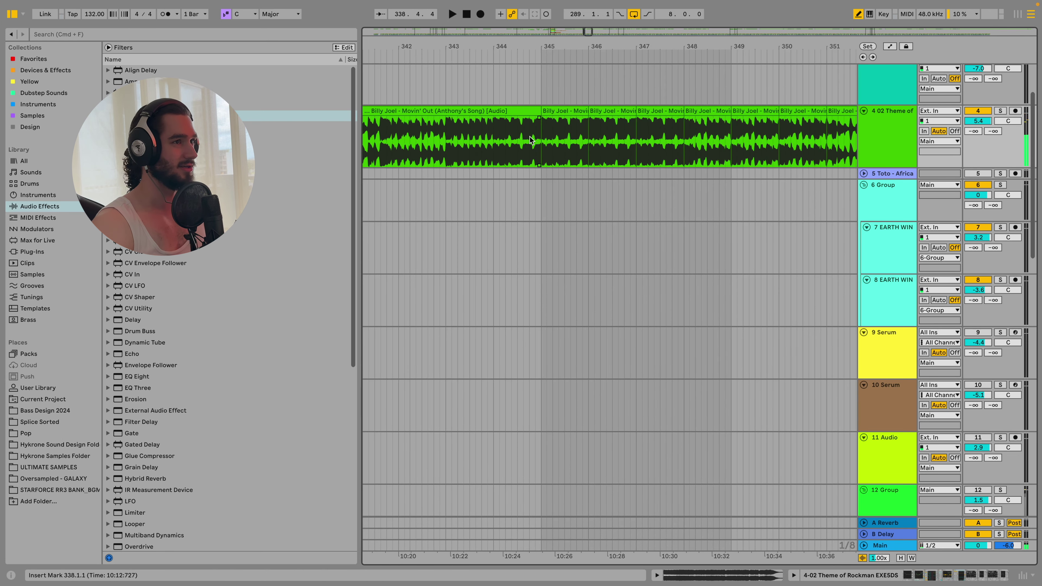
scroll(560, 148, right, 16)
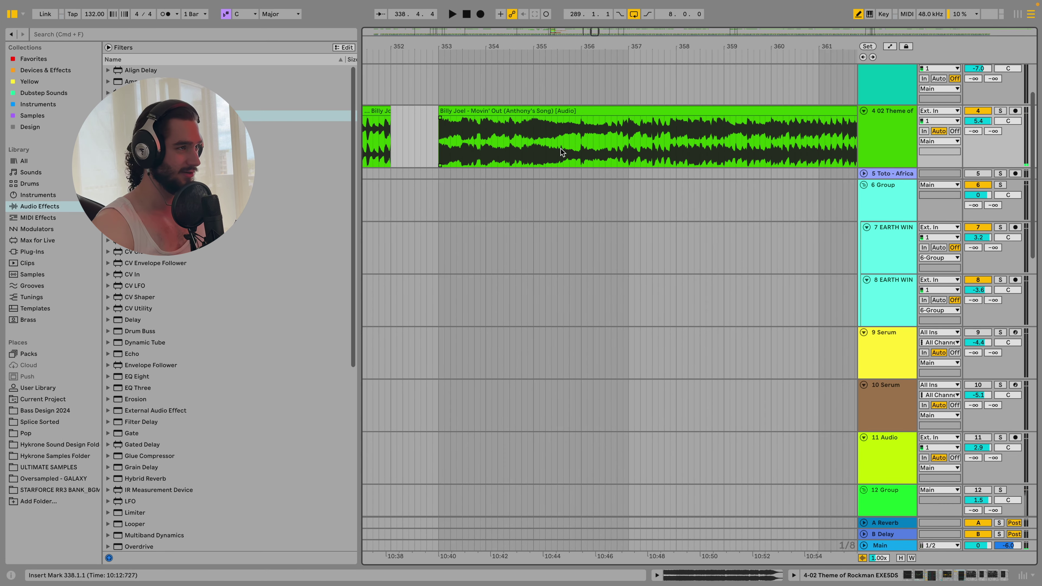
scroll(561, 150, right, 3)
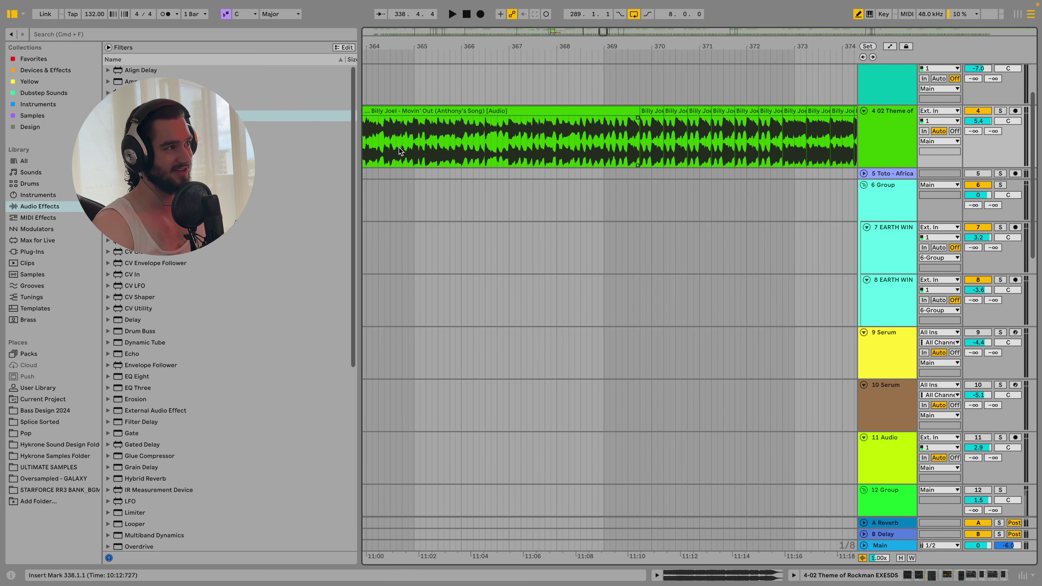
drag(398, 147, 622, 148)
scroll(566, 144, right, 4)
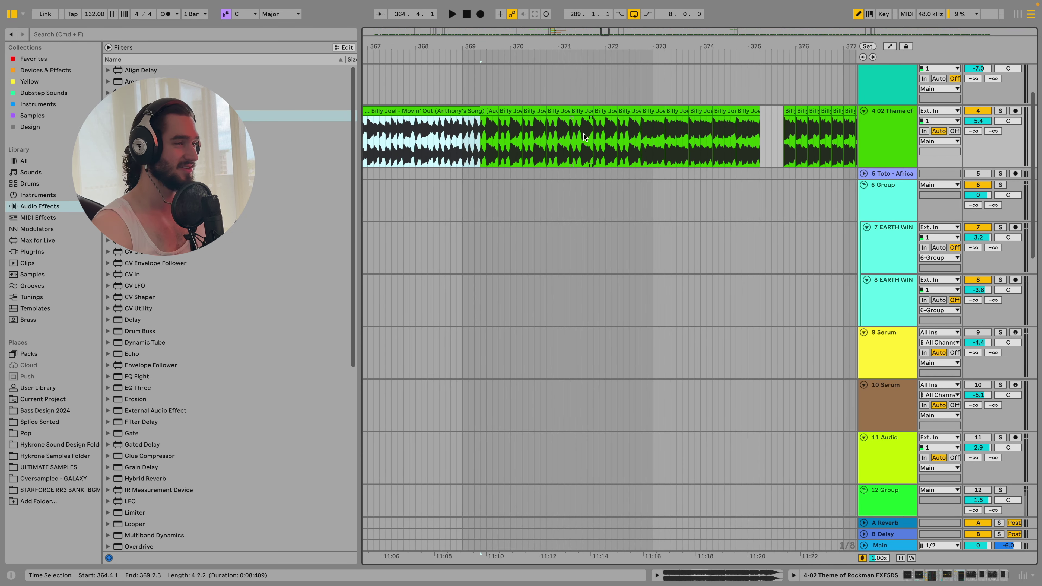
Play the repeated one-bar Movin' Out chops from bar 345 and stop at bar 350.
scroll(566, 142, left, 20)
click(533, 140)
key(space)
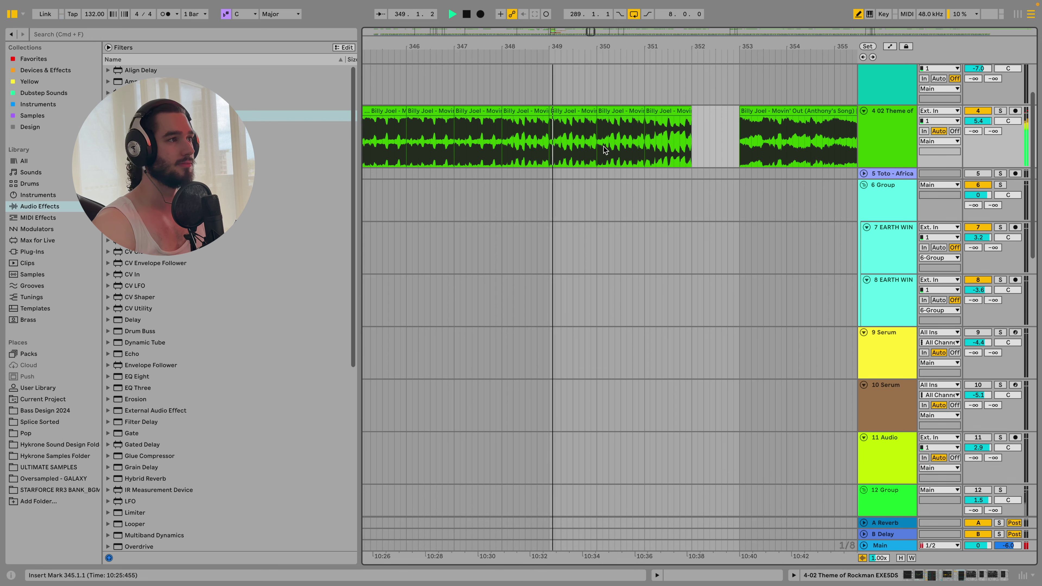
key(space)
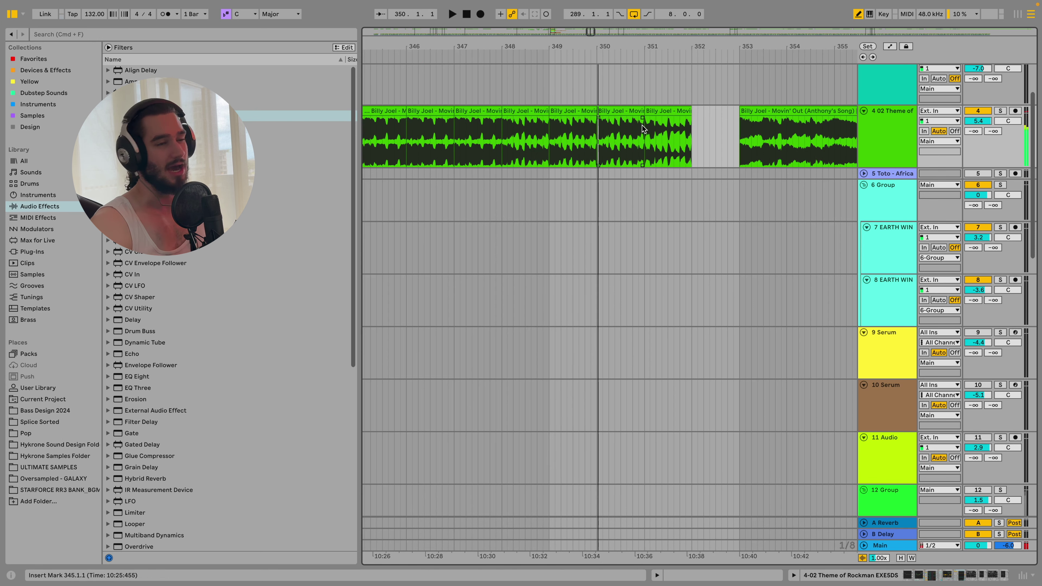
Place the insert marker at bar 393, where the What a Fool Believes chops begin on track 4.
scroll(655, 137, right, 10)
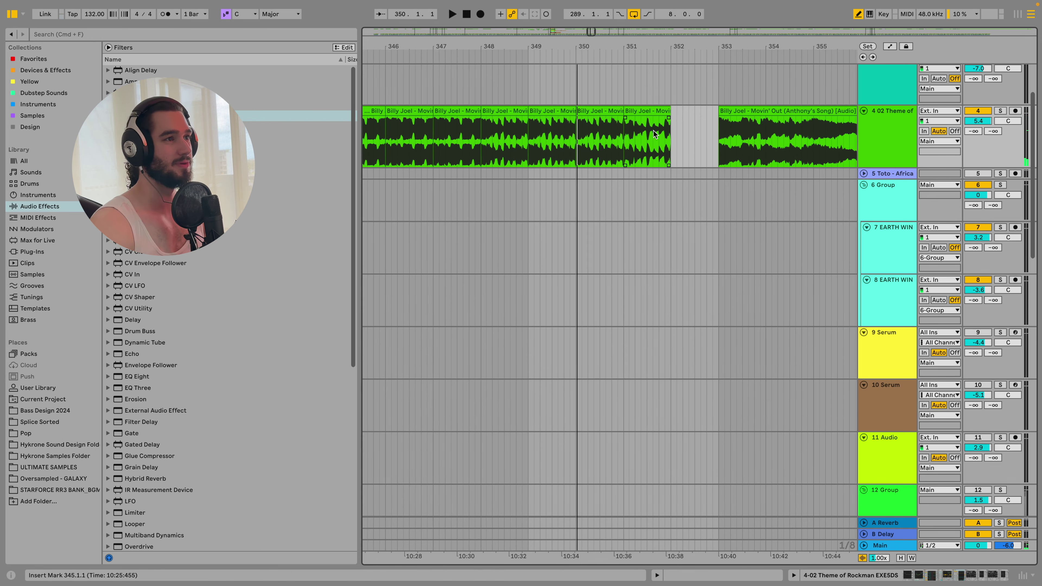
scroll(655, 138, right, 20)
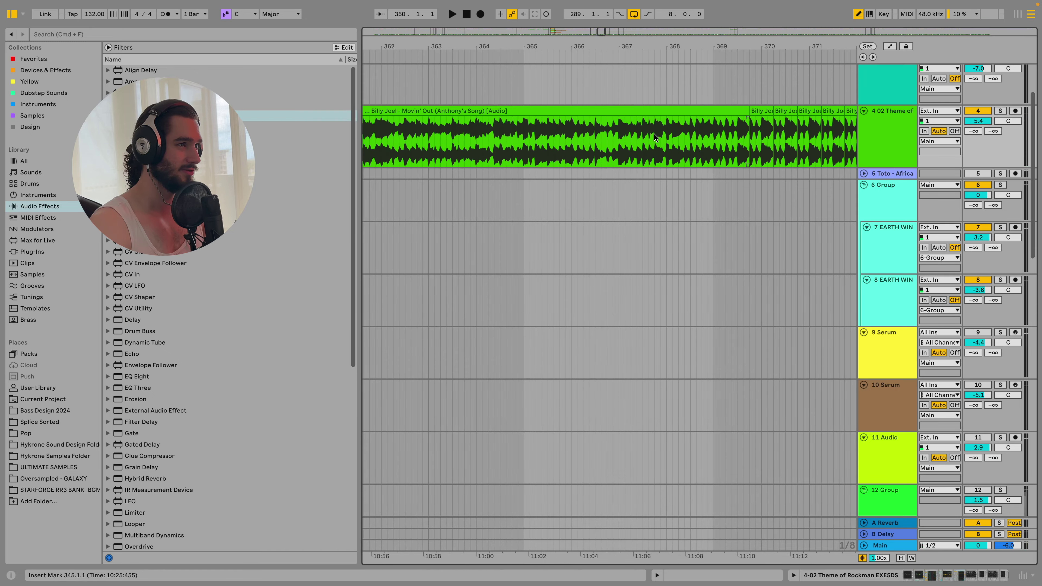
click(561, 139)
scroll(561, 138, right, 3)
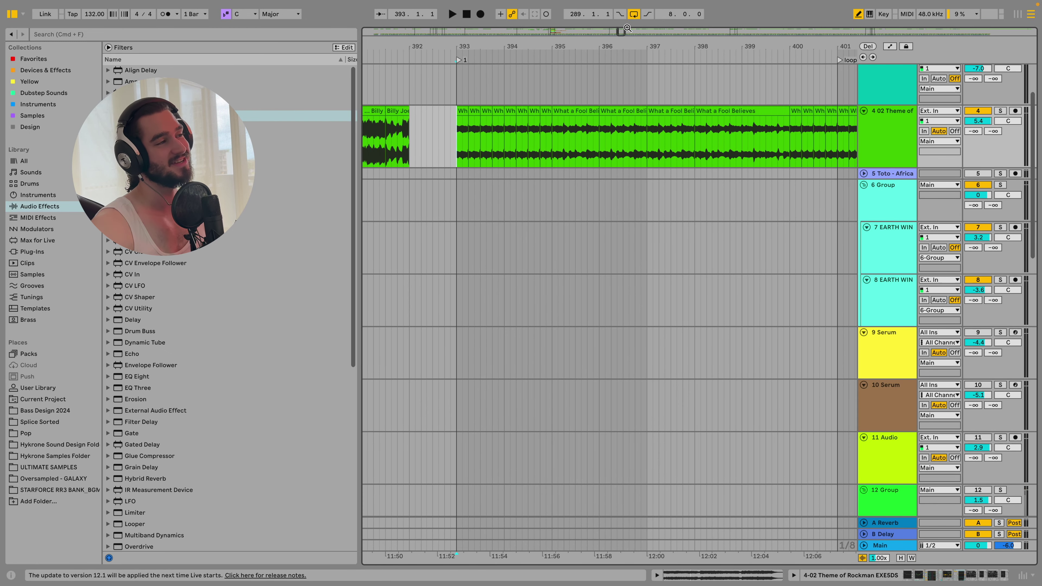
Select the one-beat What a Fool Believes chop at bar 400.4, and open the clip view from the chop at bar 396.
scroll(657, 124, down, 5)
scroll(699, 183, up, 3)
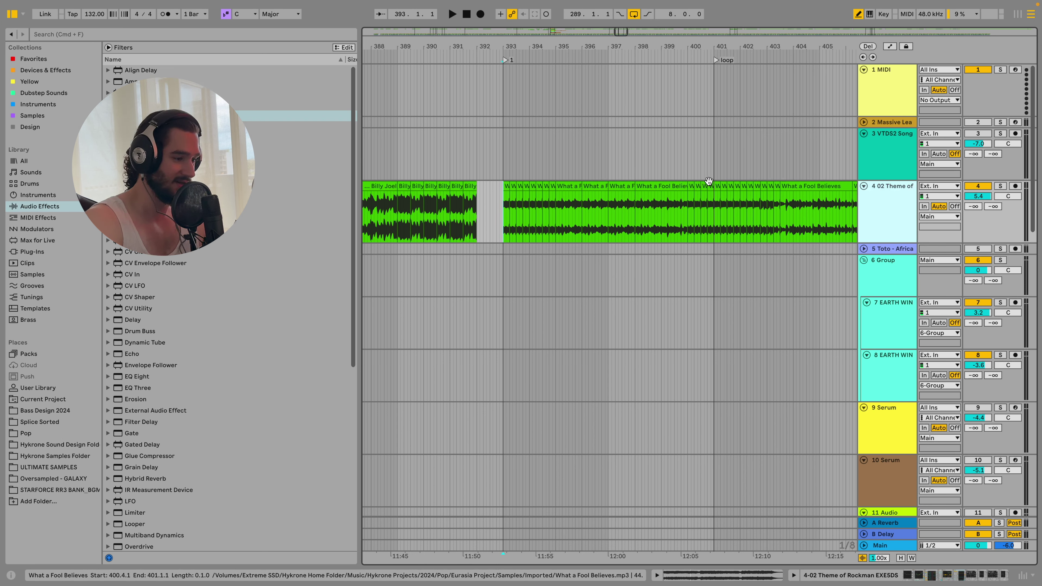
click(710, 207)
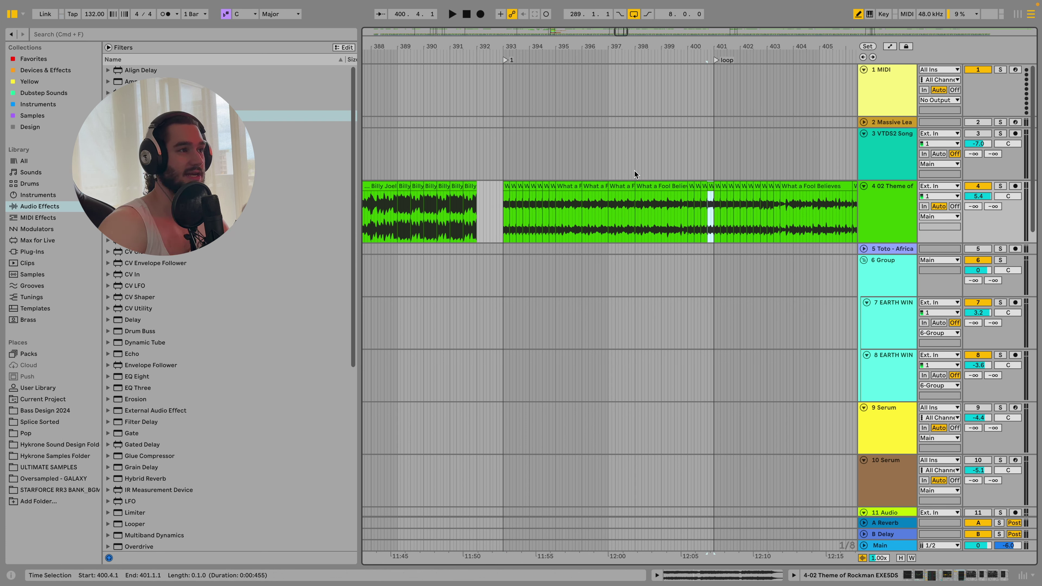
click(609, 183)
double_click(595, 185)
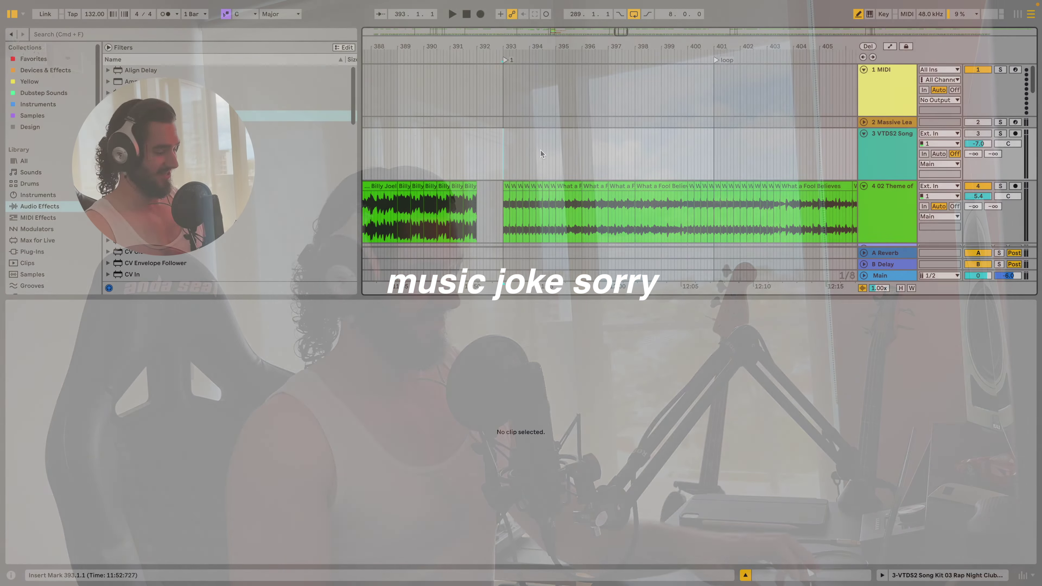
Loop the eight bars from bar 393 to 401 over the What a Fool Believes chops.
drag(503, 165, 712, 150)
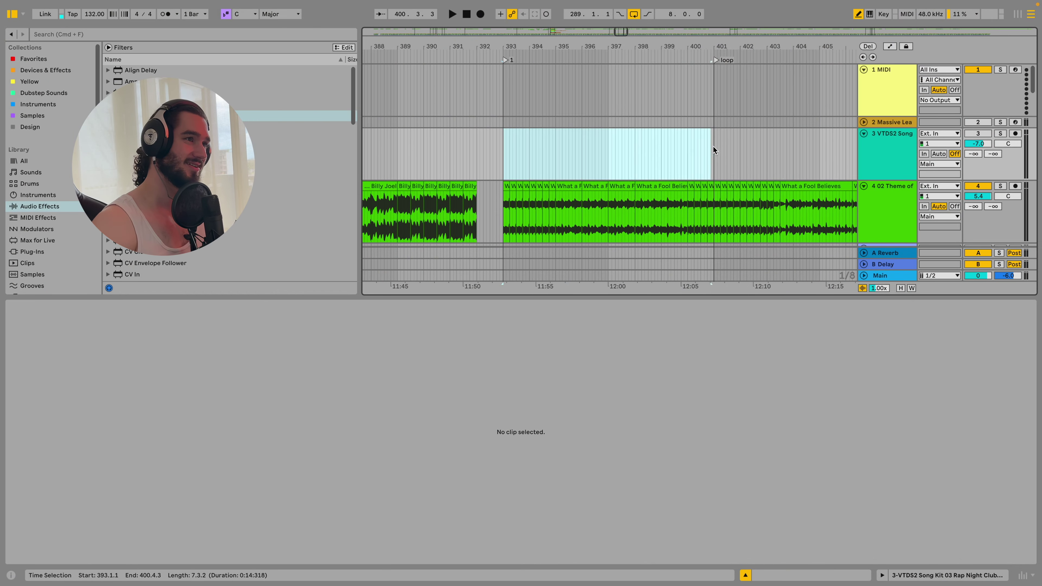
key(super+l)
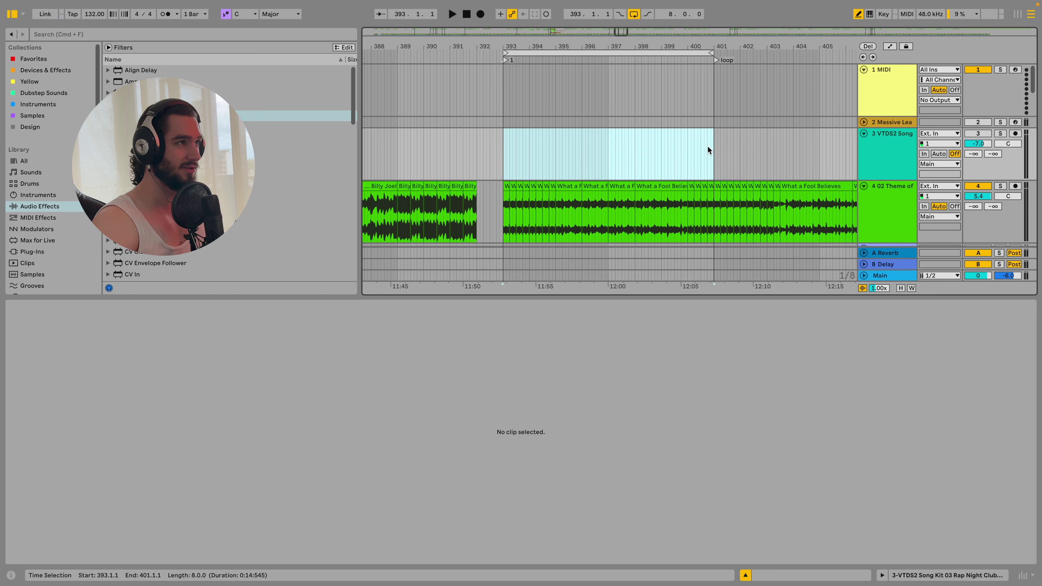
scroll(512, 195, right, 3)
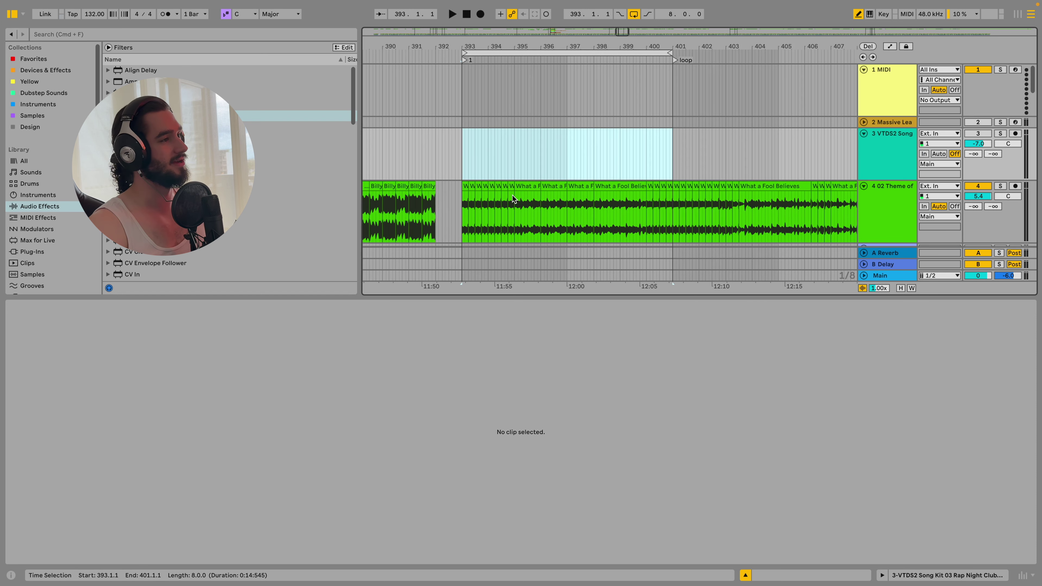
Select bars 393 to 401 across tracks 3 and 4, then clear the selection with the insert marker at bar 395.3.3.
click(475, 165)
scroll(476, 164, down, 2)
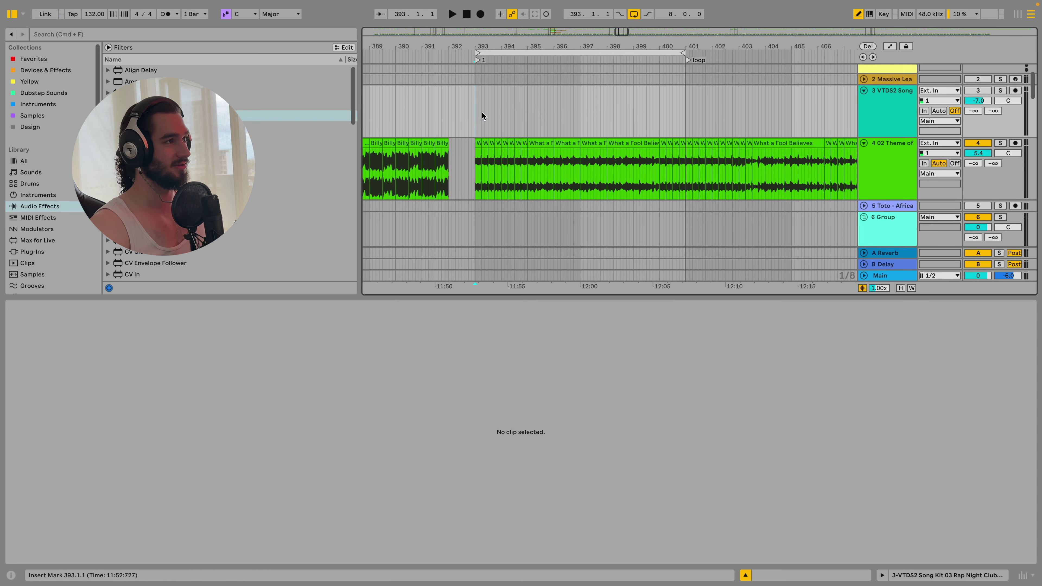
drag(481, 116, 685, 166)
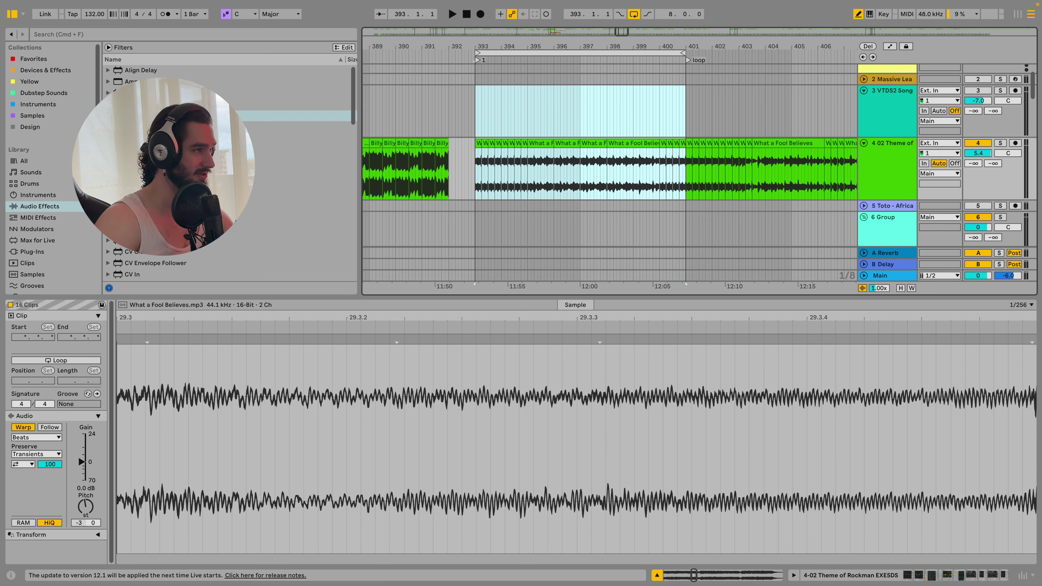
click(541, 121)
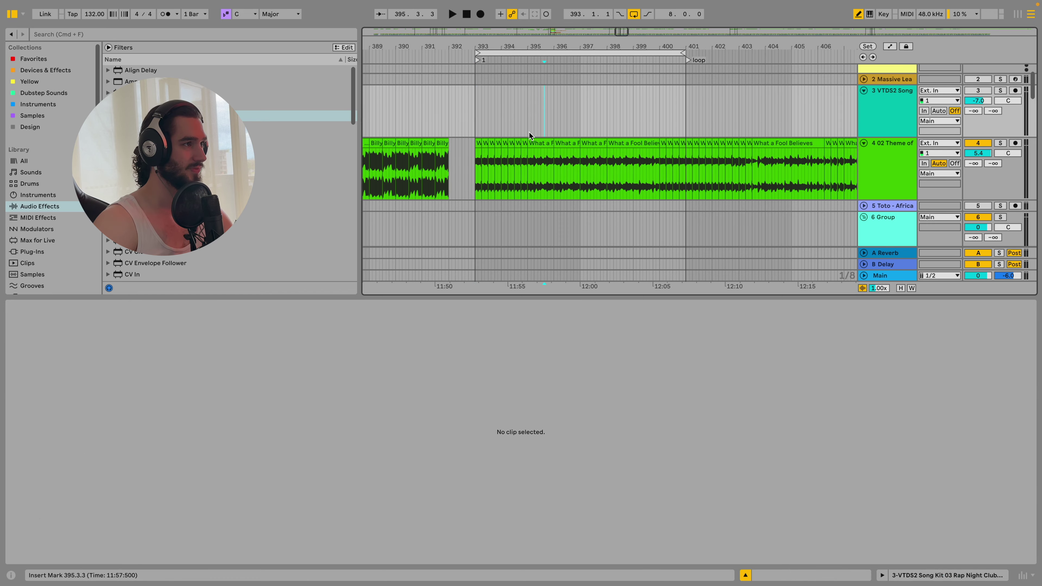
Inspect the one-bar What a Fool Believes chop at bar 395, and play the section from bar 393.
click(540, 172)
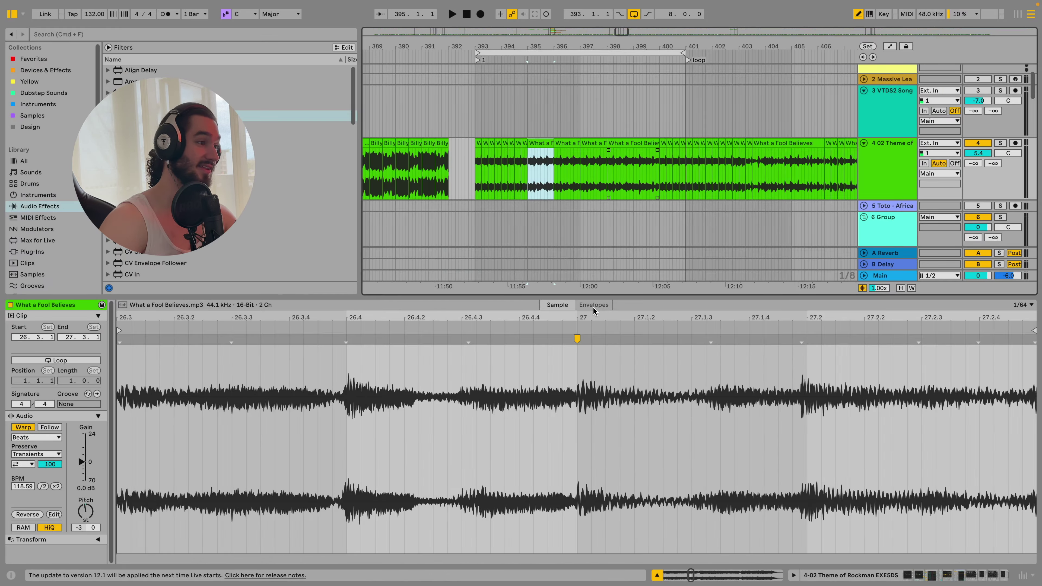
double_click(577, 339)
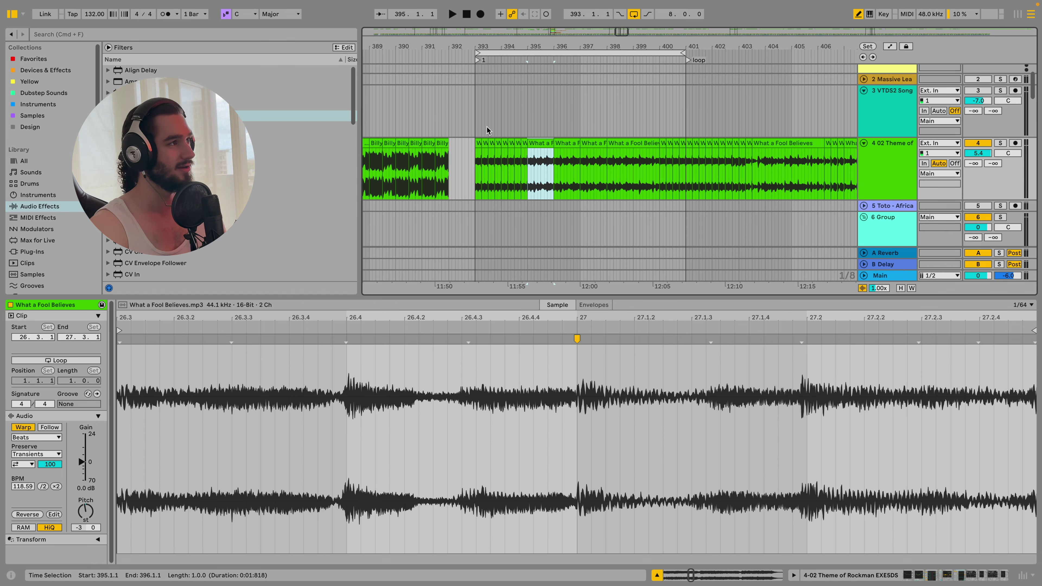
click(474, 126)
key(space)
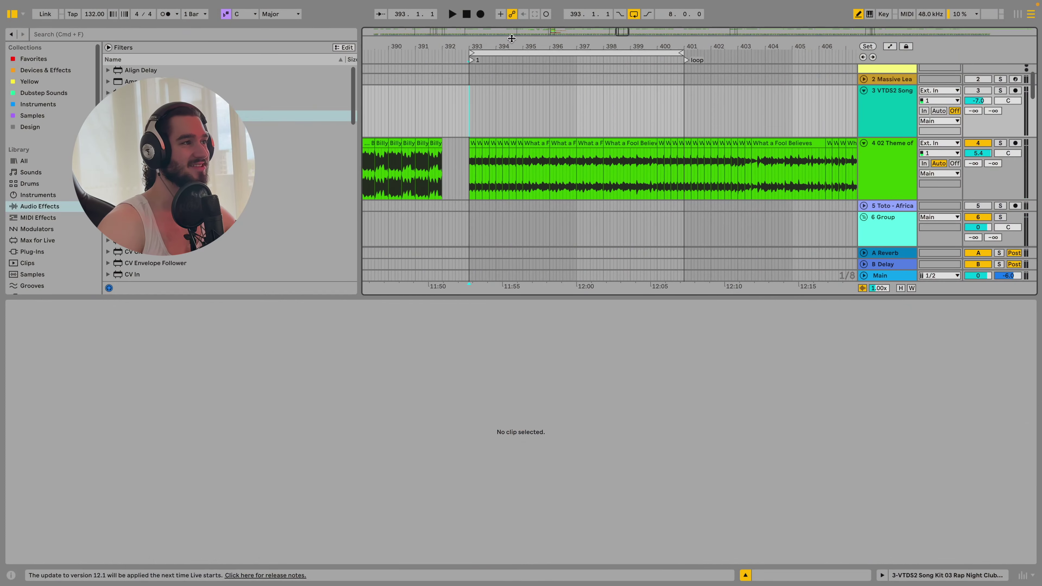
Compare the one-beat What a Fool Believes chops at bars 393 and 394.4 with the one-bar chop at bar 395.
click(472, 144)
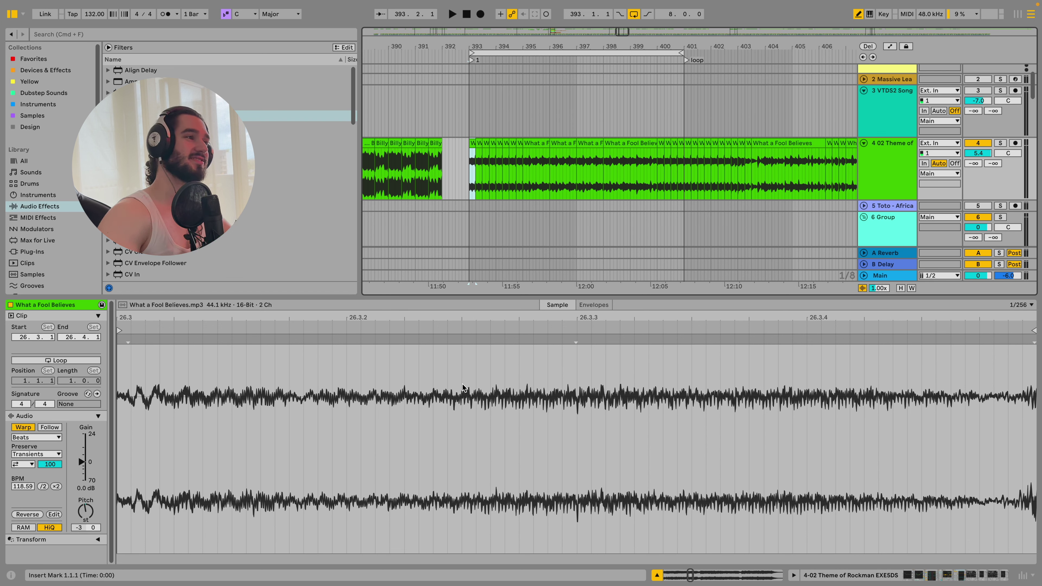
click(519, 144)
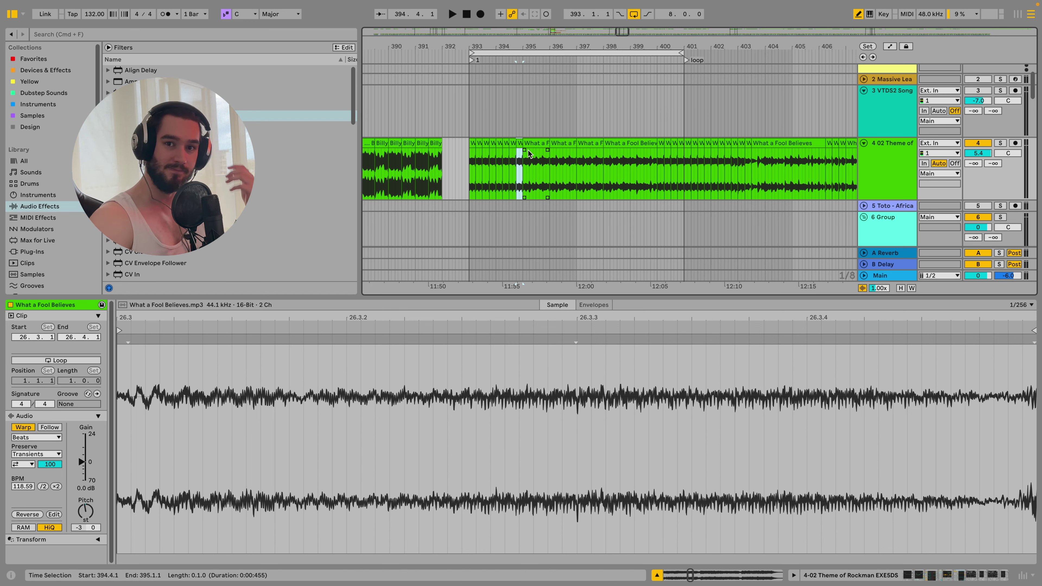
click(533, 143)
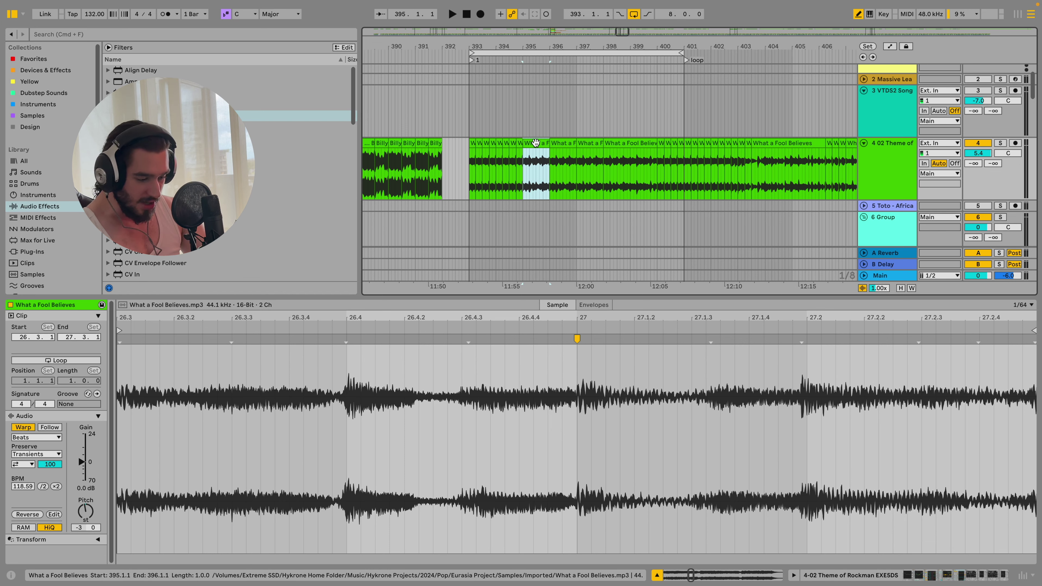
Place the insert marker at bar 401, at the end of the looped What a Fool Believes chops.
scroll(535, 143, right, 10)
scroll(472, 159, left, 3)
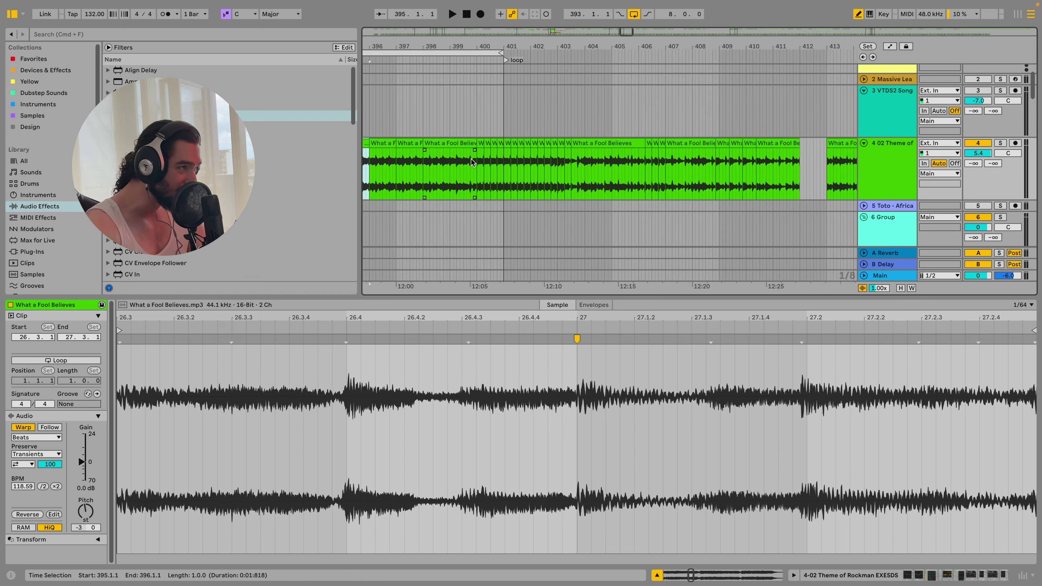
shift+click(481, 145)
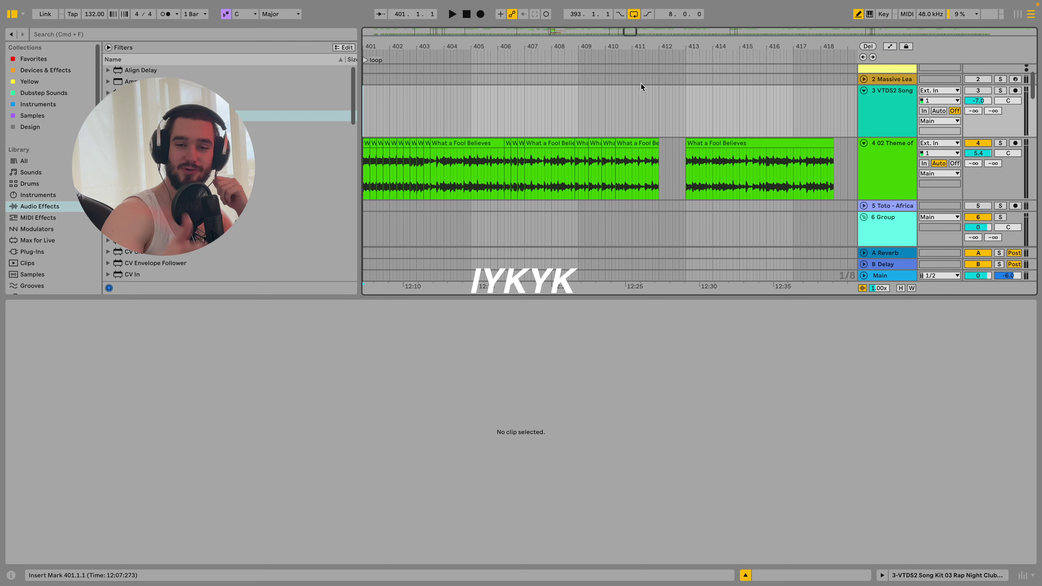
Play the first Private Eyes clip on track 4 from bar 467 and stop within that bar.
scroll(608, 90, down, 2)
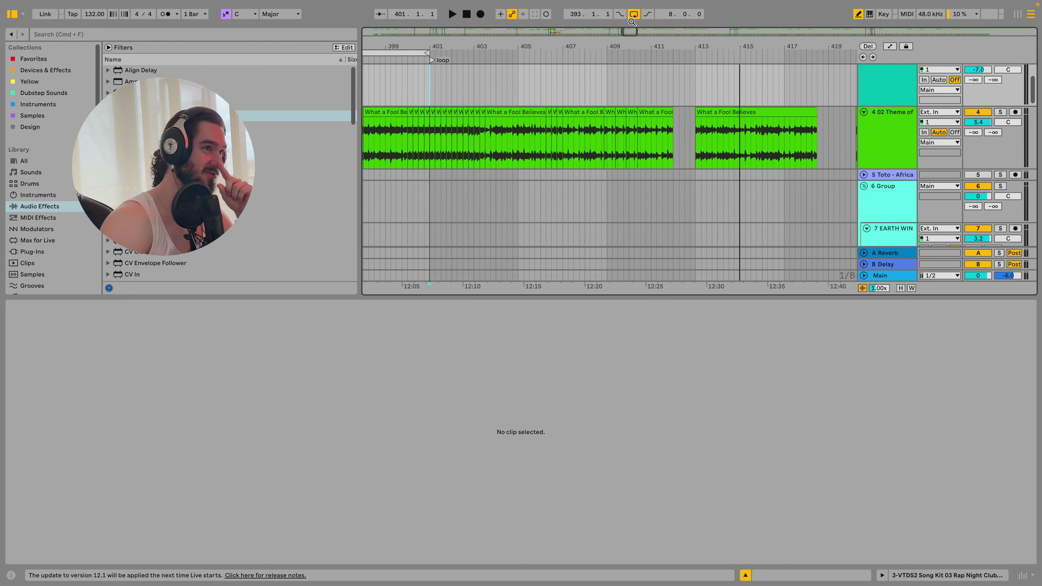
mouse_move(635, 41)
mouse_down()
mouse_move(749, 38)
mouse_move(704, 38)
mouse_up()
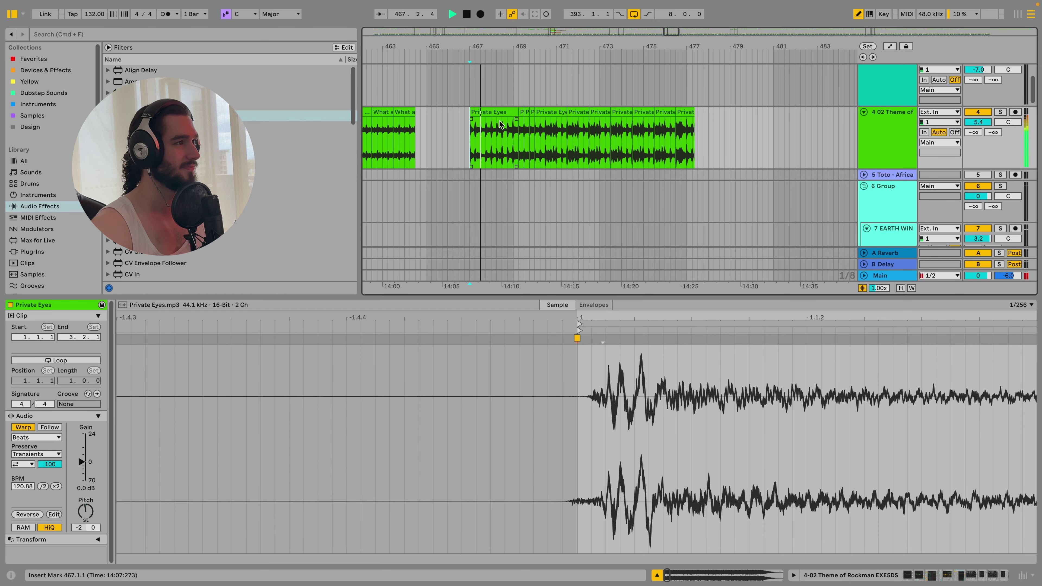
key(space)
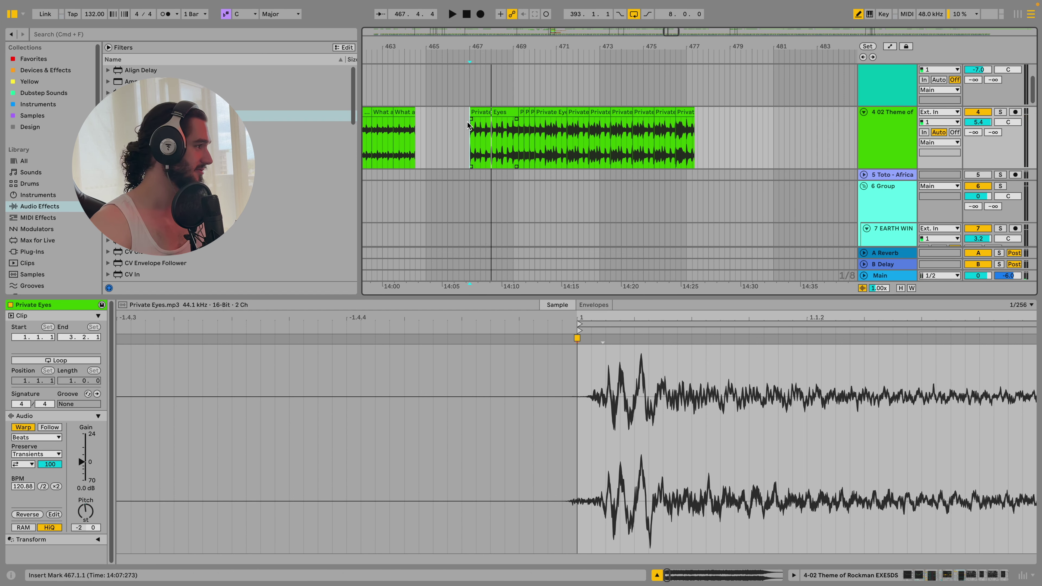
Place the insert marker at bar 469.3, among the short Private Eyes chops.
scroll(467, 122, right, 5)
scroll(439, 149, left, 3)
click(465, 135)
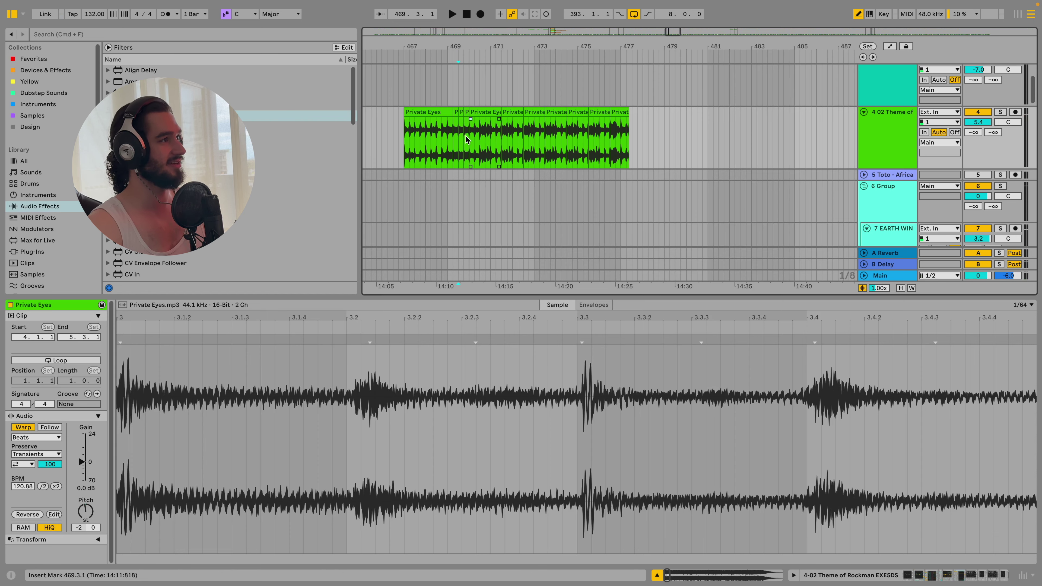
Play the one-beat Private Eyes chops from bar 493 and stop at bar 498.
scroll(494, 134, right, 12)
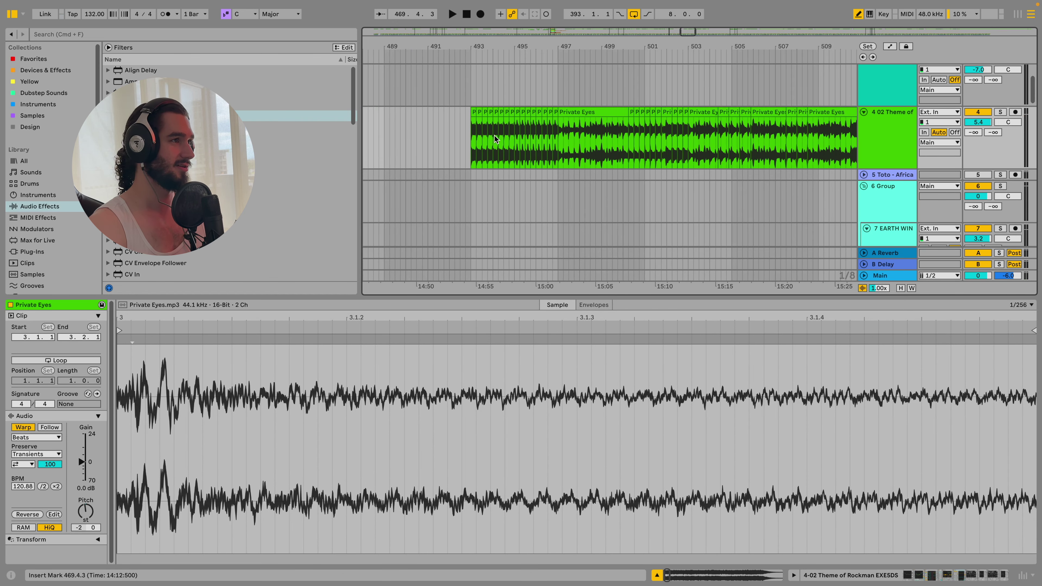
click(464, 147)
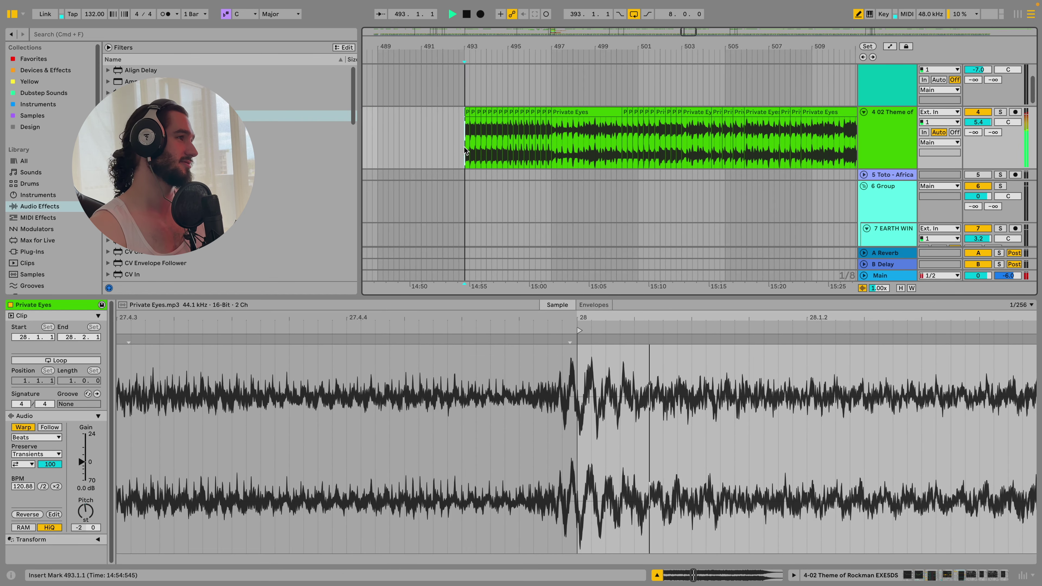
key(space)
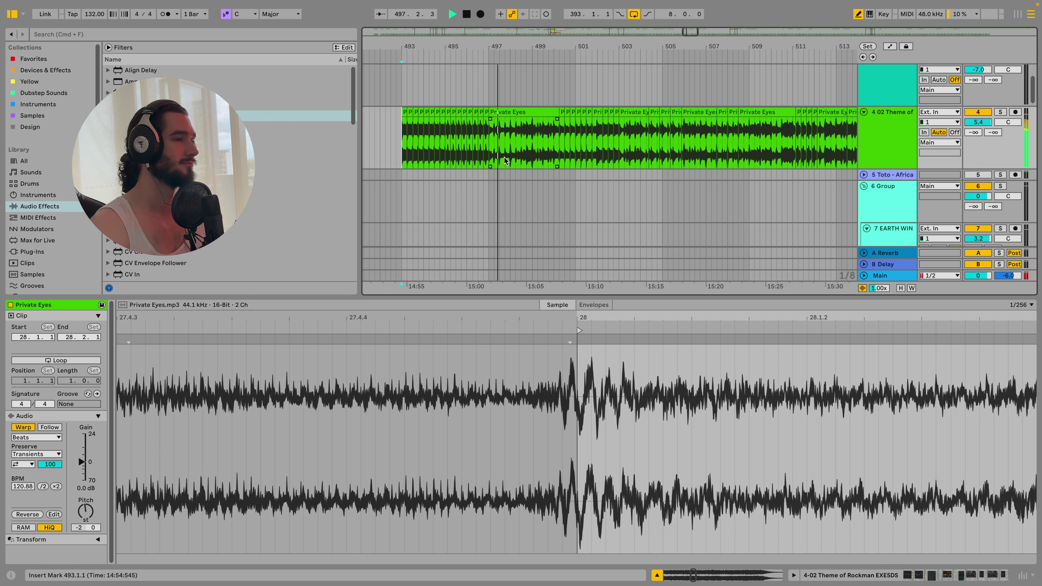
key(space)
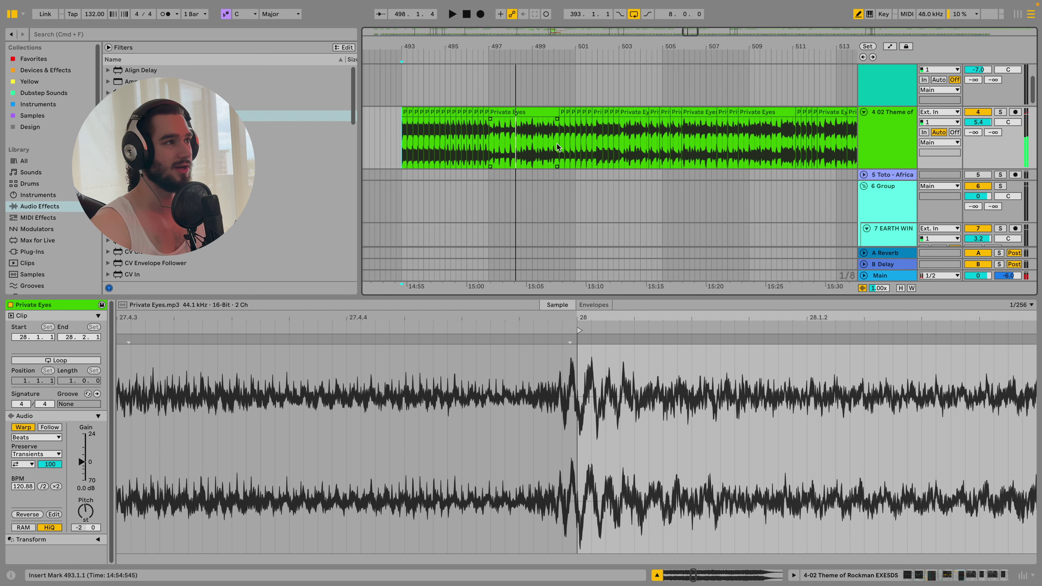
Play short passages of the Private Eyes chops from bar 504.2.3 and from bar 513.3.1.
click(557, 143)
click(650, 136)
key(space)
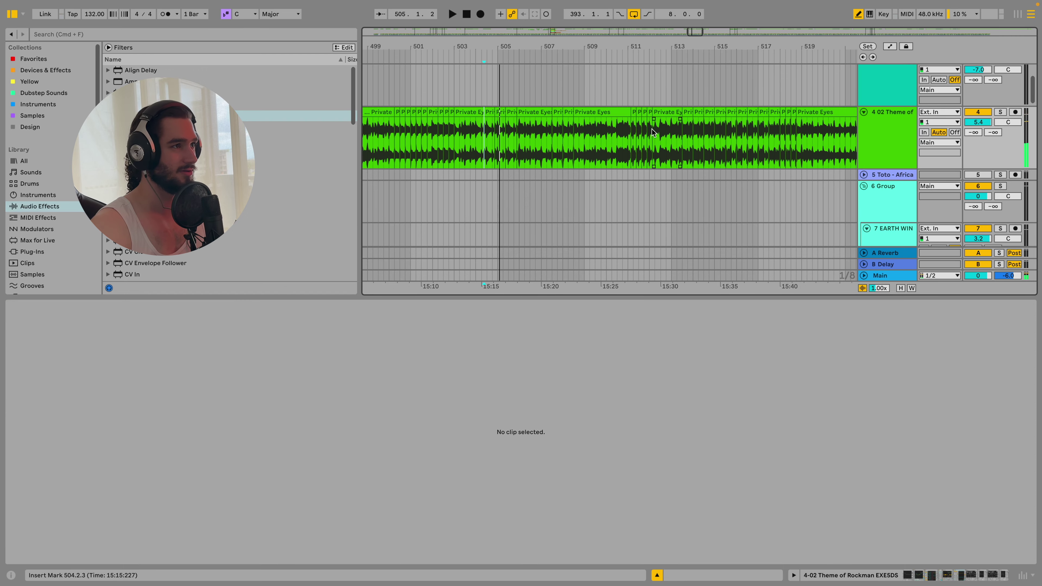
click(683, 135)
key(space)
scroll(680, 138, right, 10)
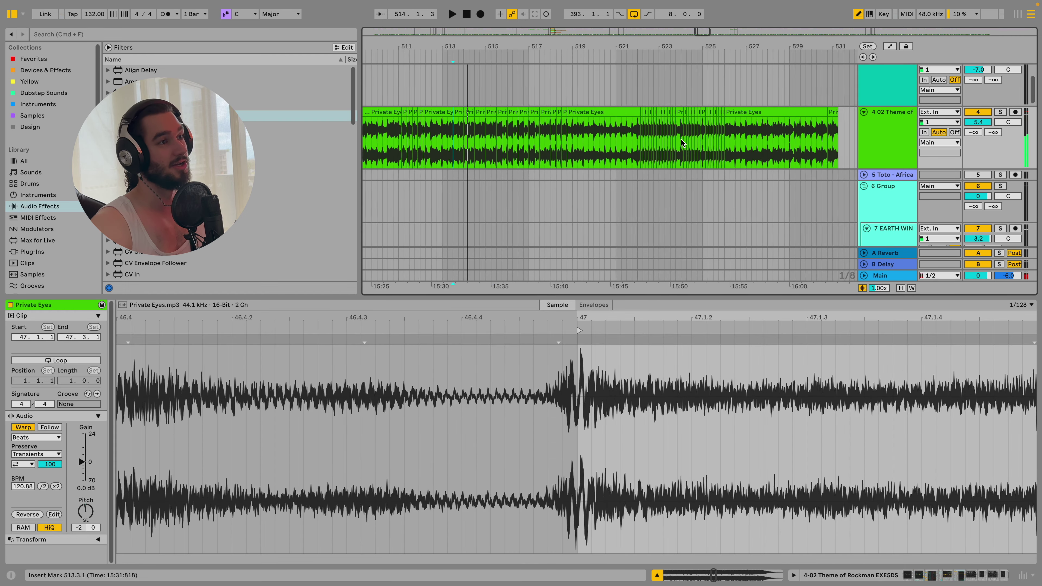
Select the Private Eyes chops from bar 519.2.3 to about bar 530, and place the insert marker at bar 512.3.3.
drag(536, 141, 660, 138)
click(660, 138)
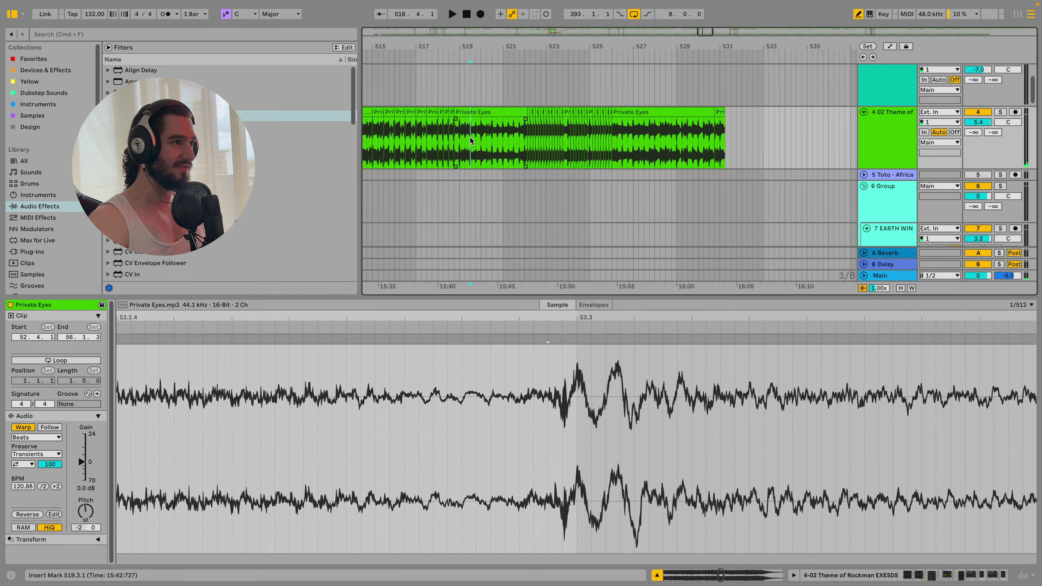
drag(468, 139, 700, 136)
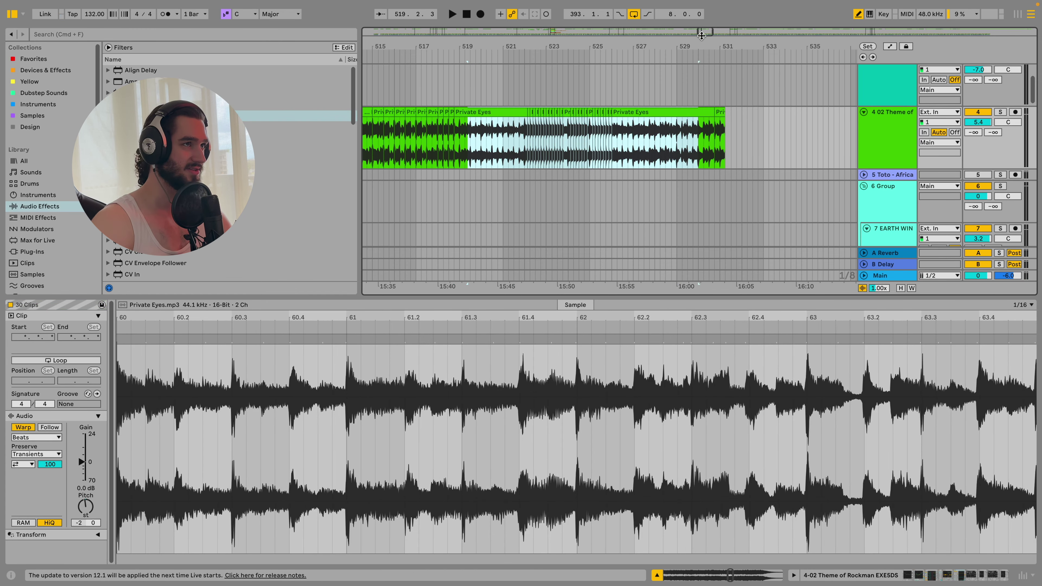
drag(694, 27, 437, 173)
click(471, 136)
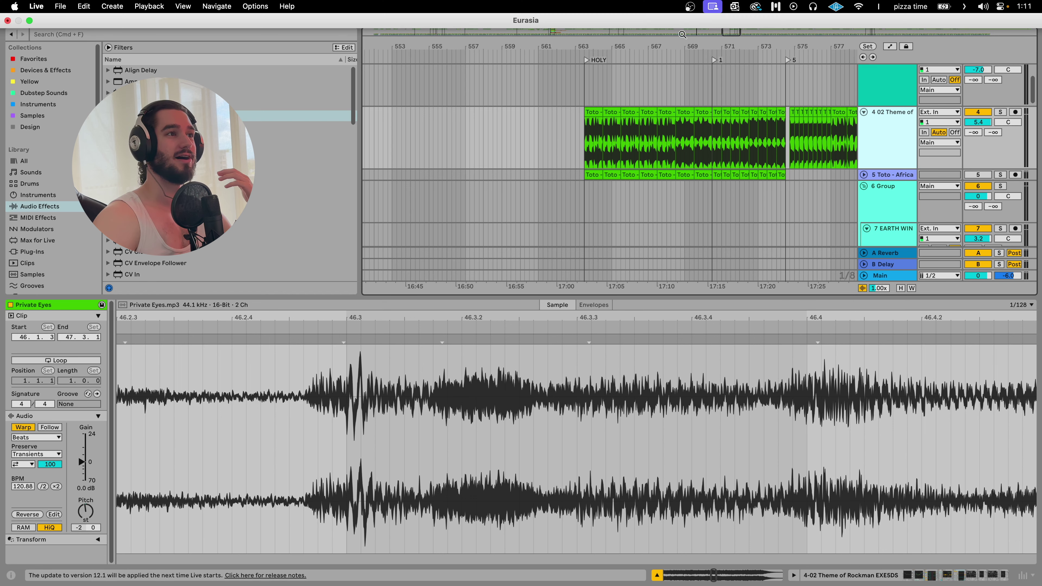
Loop the four bars from 570.3.1 to 574.3.1 over the Toto - Africa chops.
drag(734, 32, 733, 57)
scroll(615, 164, up, 1)
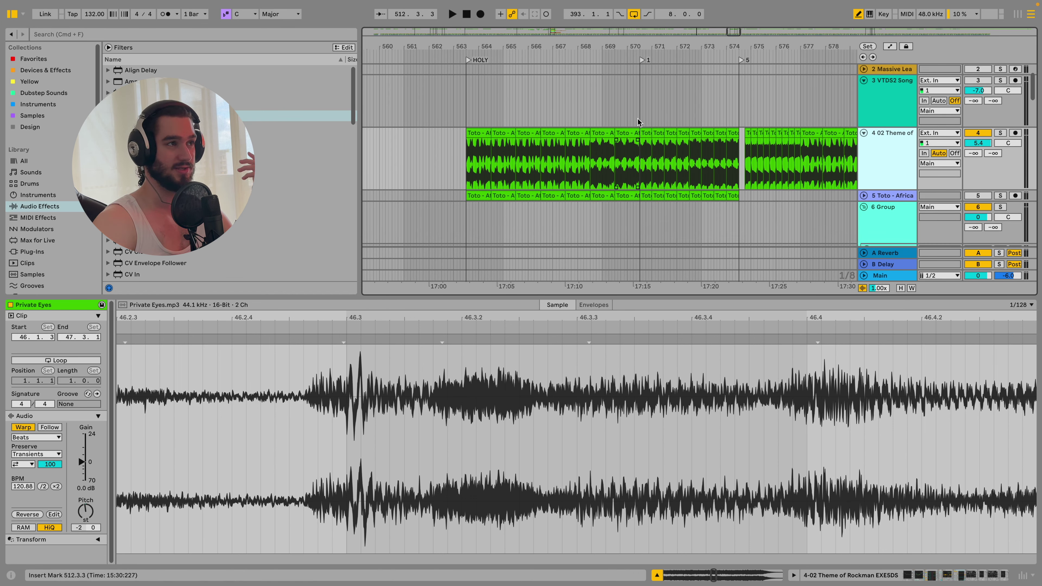
drag(637, 119, 735, 112)
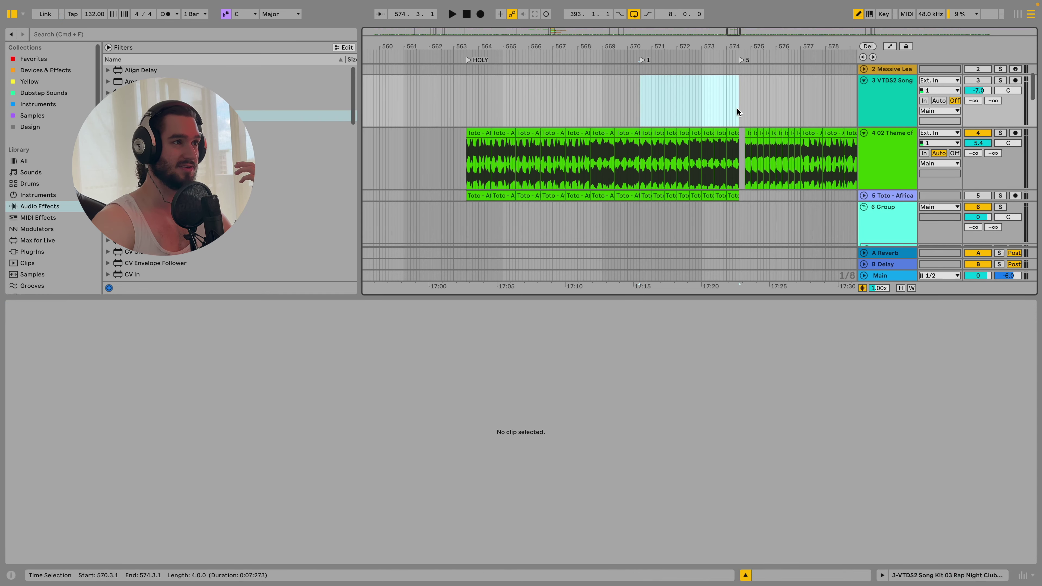
key(super+l)
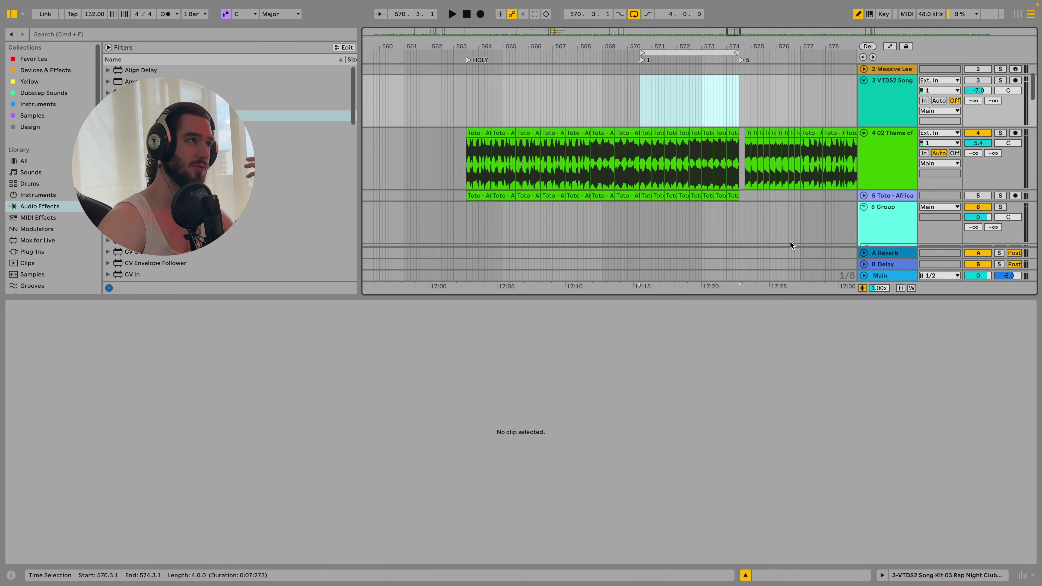
Go through the one-bar Toto - Africa chops on track 4 from bar 563.3 to 569.3, inspecting each in the clip view.
click(476, 136)
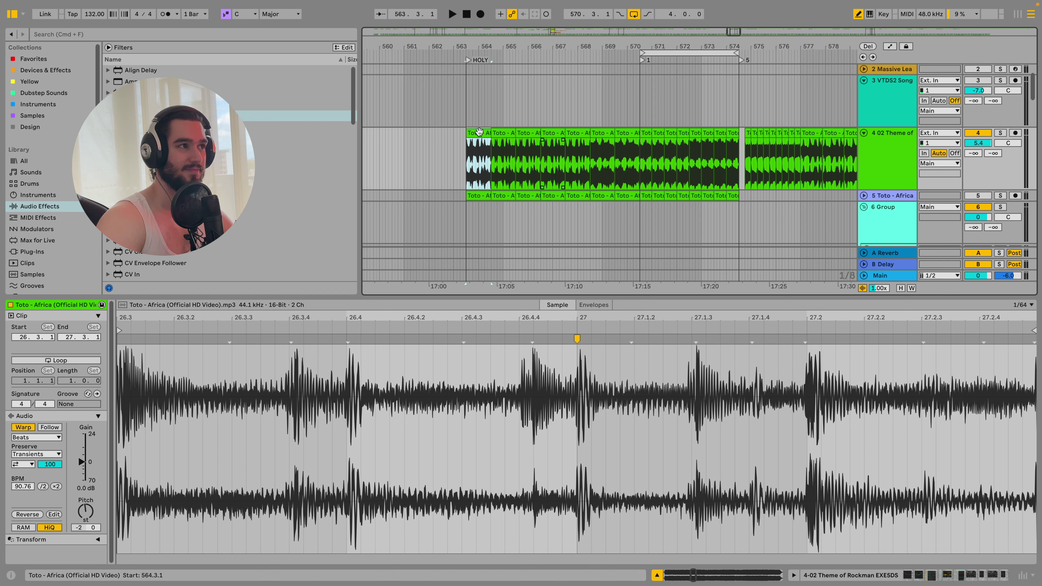
click(505, 132)
click(529, 133)
click(554, 133)
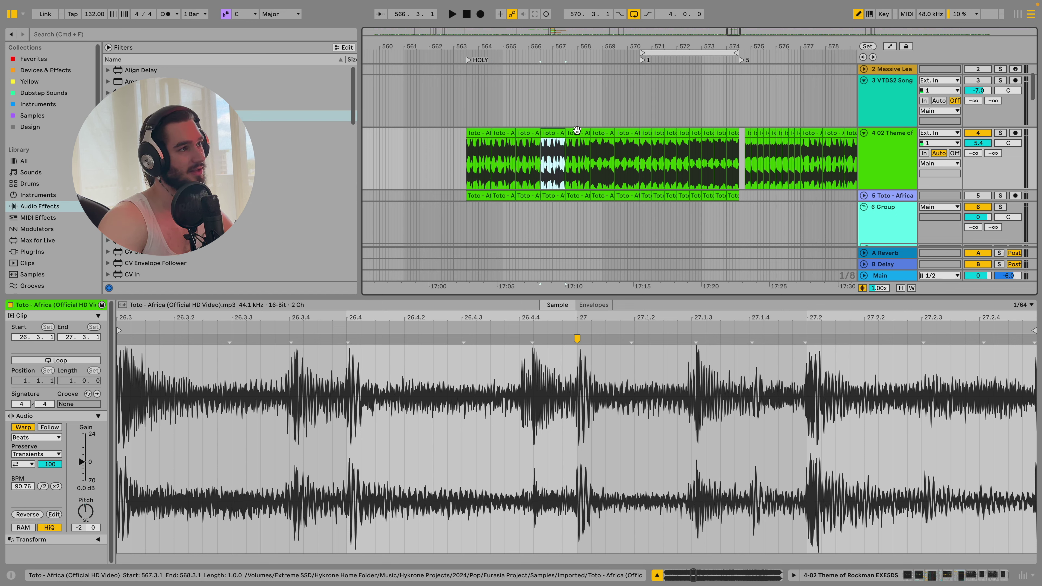
click(578, 133)
click(607, 135)
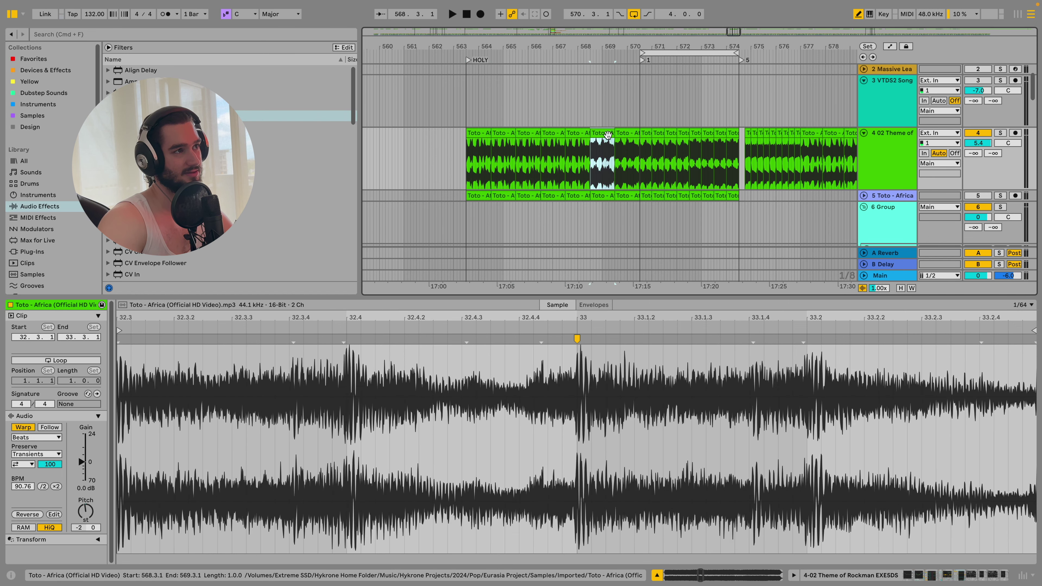
click(627, 131)
Select bars 570.3.1 to 574.3.1 on track 3, and place the insert marker at bar 574.3.1.
drag(639, 114, 727, 124)
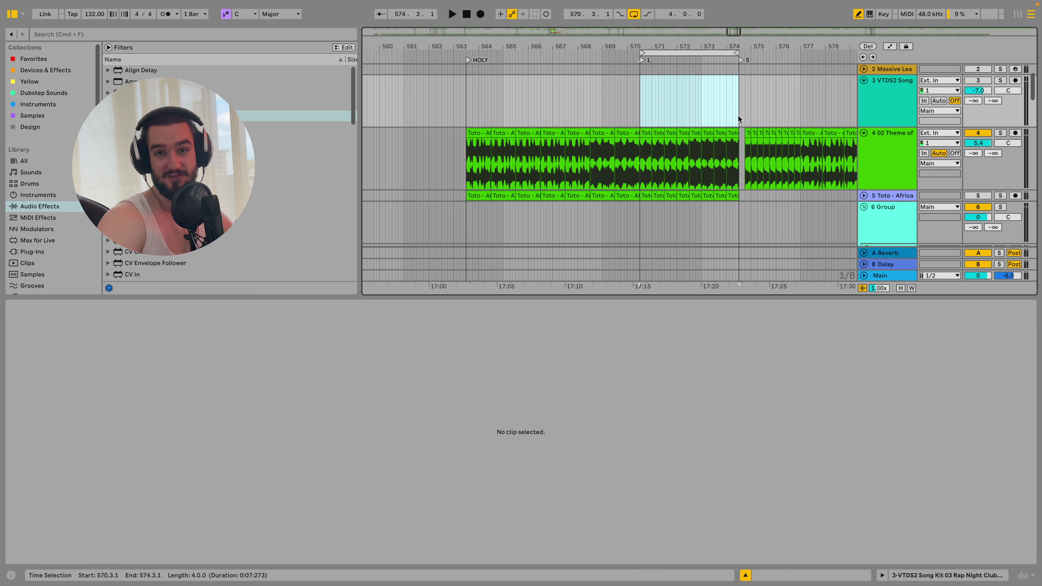
click(738, 114)
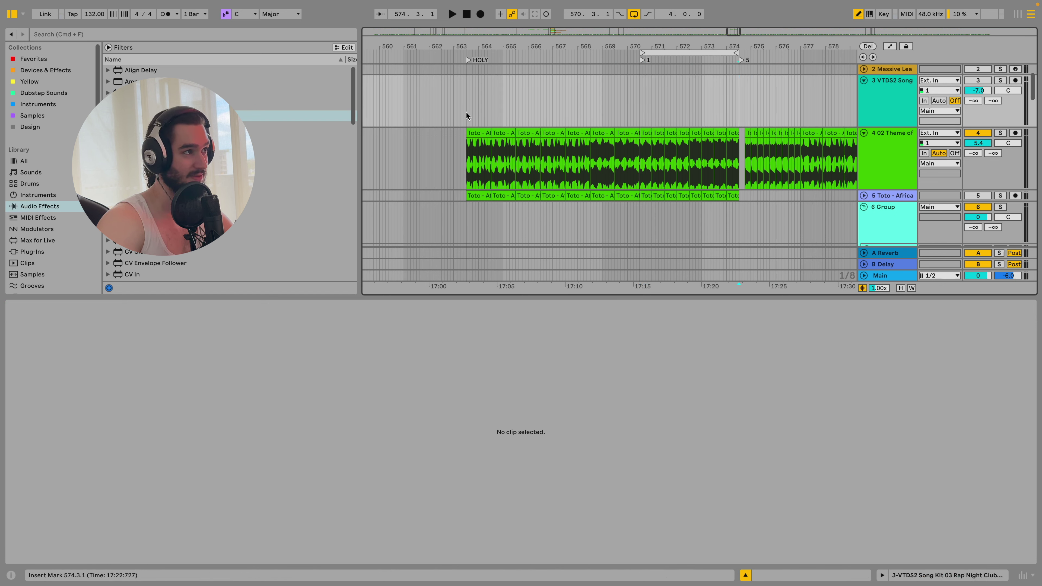
Play back the Toto - Africa chops from bar 563.3.1, and select the four half-bar chops from 570.3.1 to 572.3.1 on track 4.
key(space)
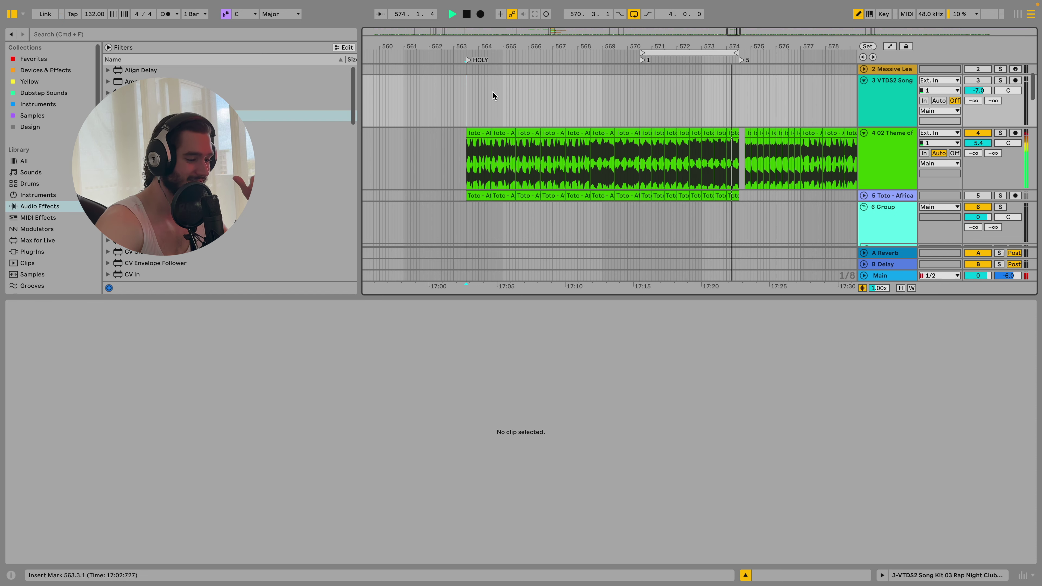
key(space)
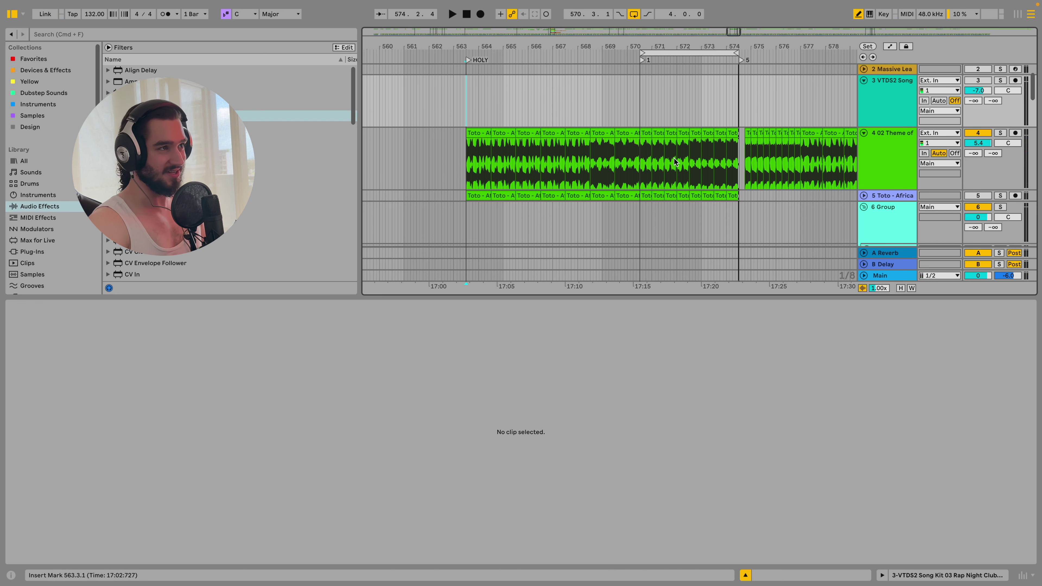
click(643, 131)
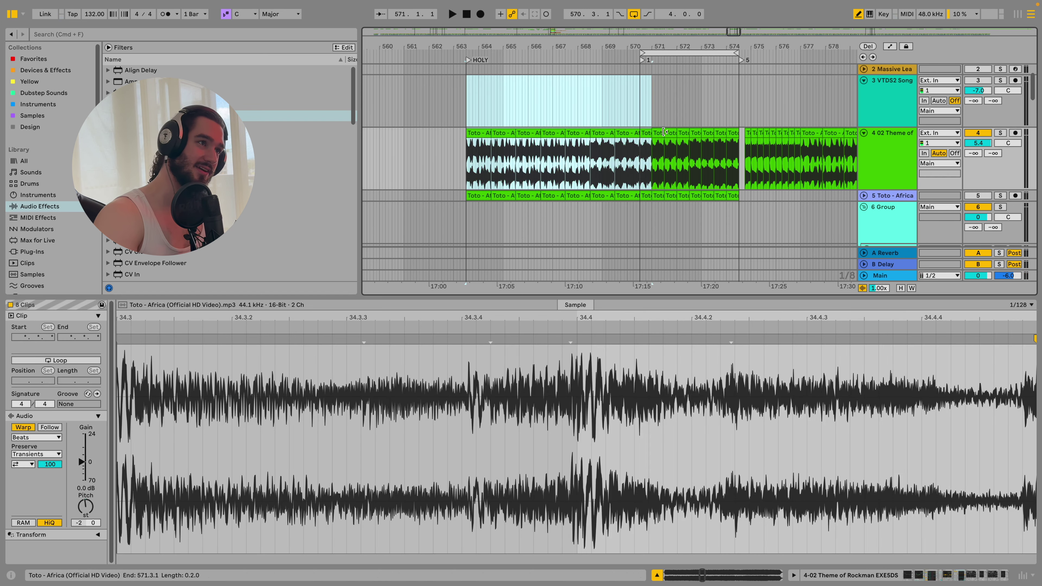
click(646, 135)
shift+click(683, 134)
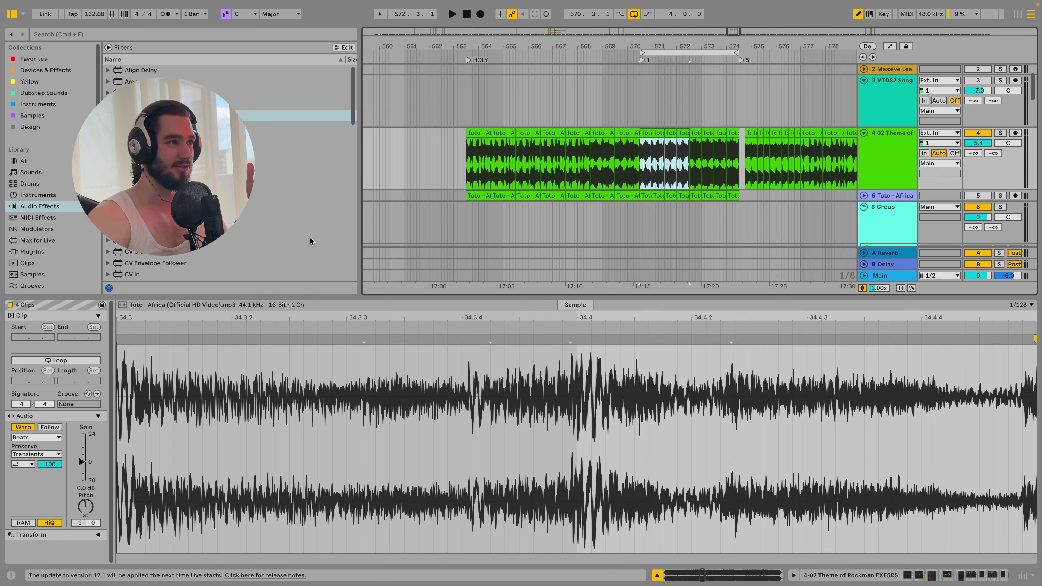
Go through the half-bar Toto - Africa chops on track 4 from bar 570.3.1 to 574.3.1, inspecting each in the clip view.
click(651, 137)
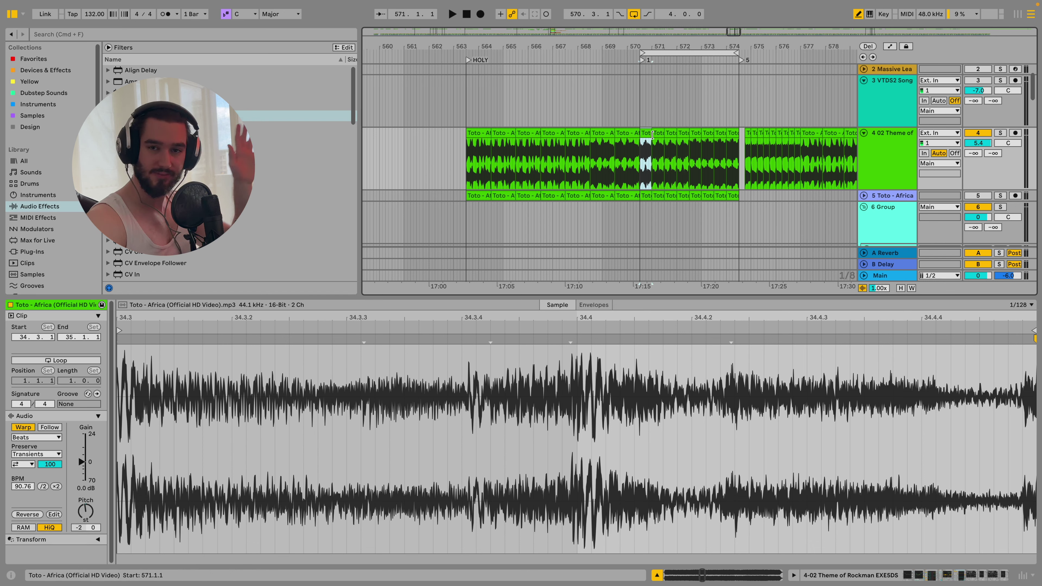
click(658, 135)
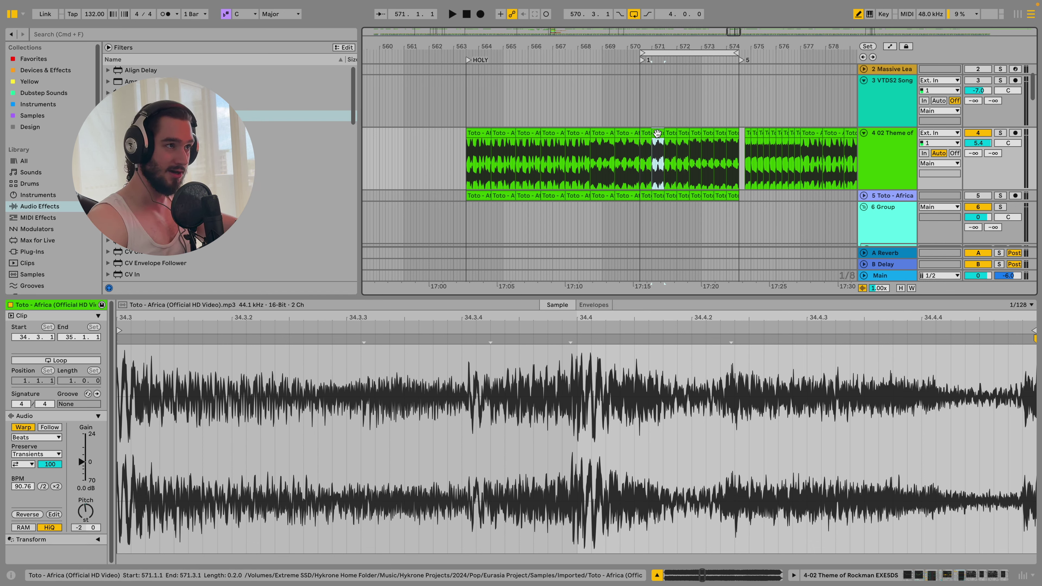
click(669, 133)
click(682, 132)
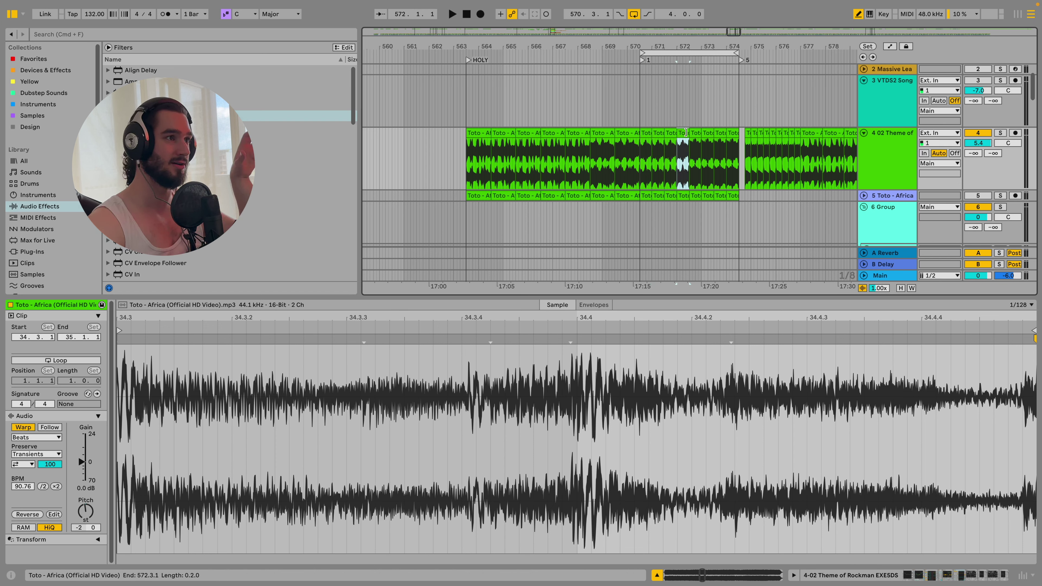
click(695, 133)
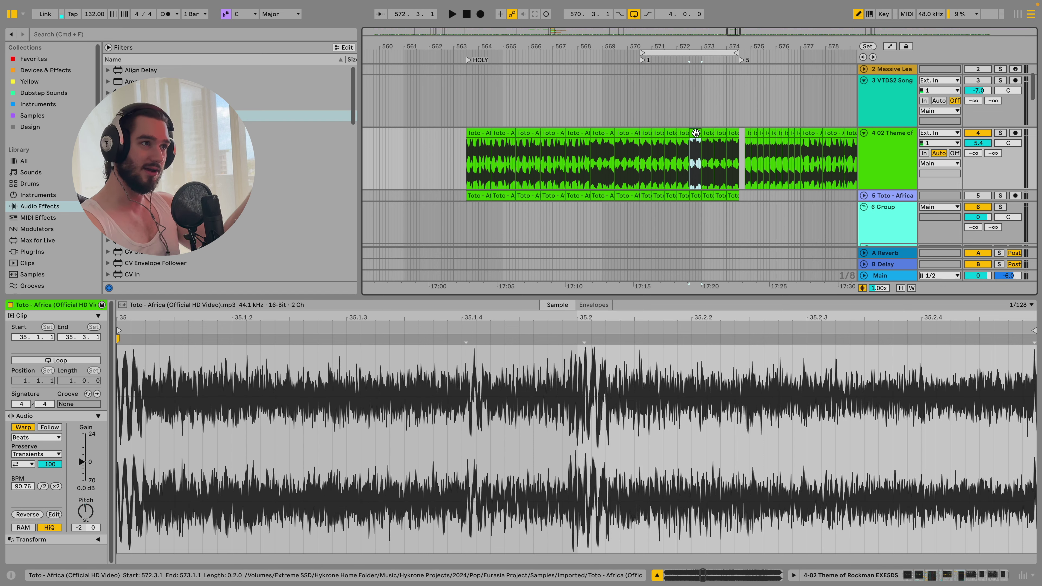
click(703, 131)
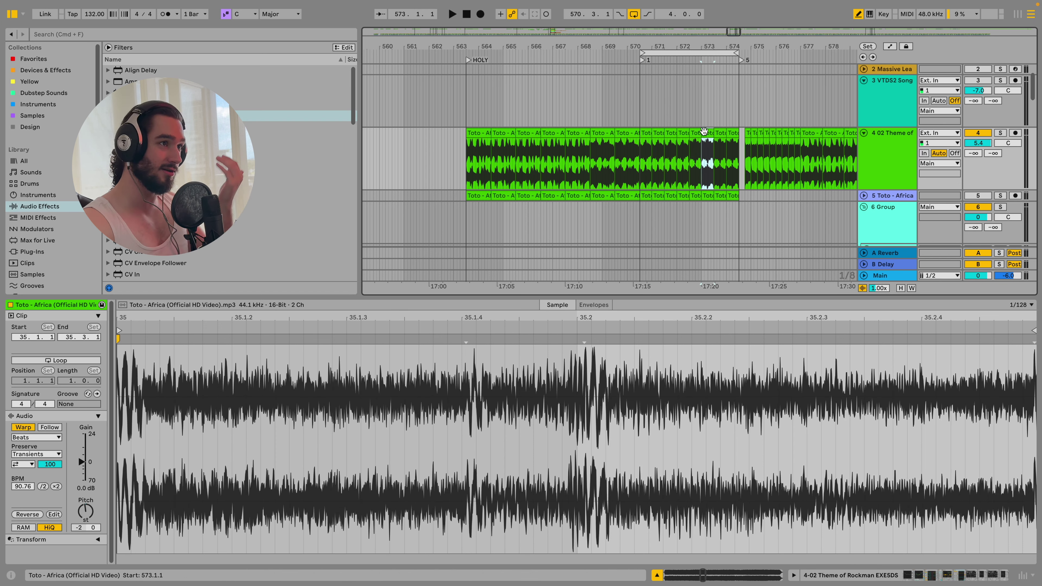
click(720, 132)
click(733, 132)
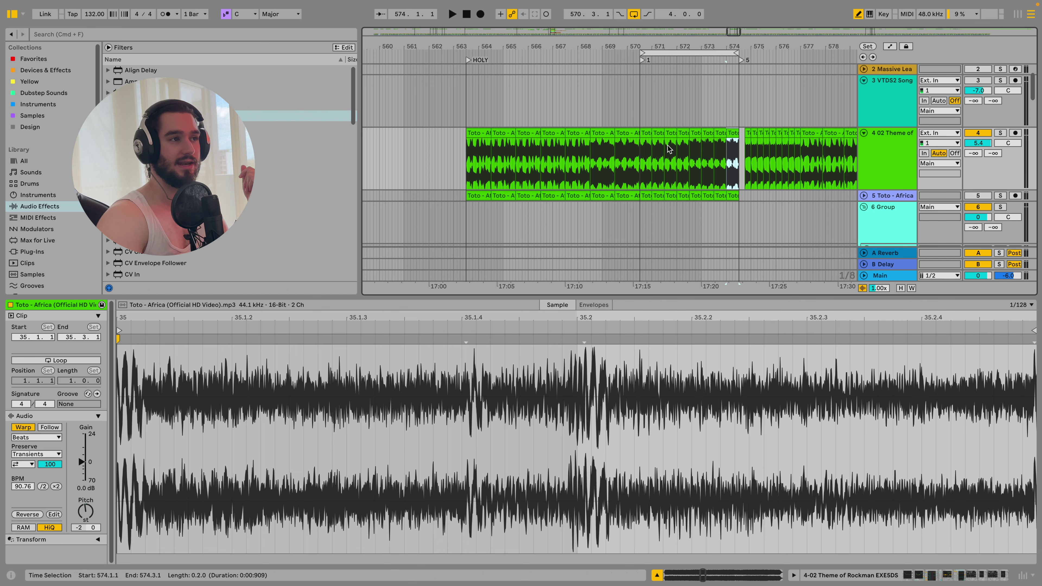
Compare the first four half-bar Toto - Africa chops from bar 570.3.1 on track 4, ending back on the first one.
click(646, 133)
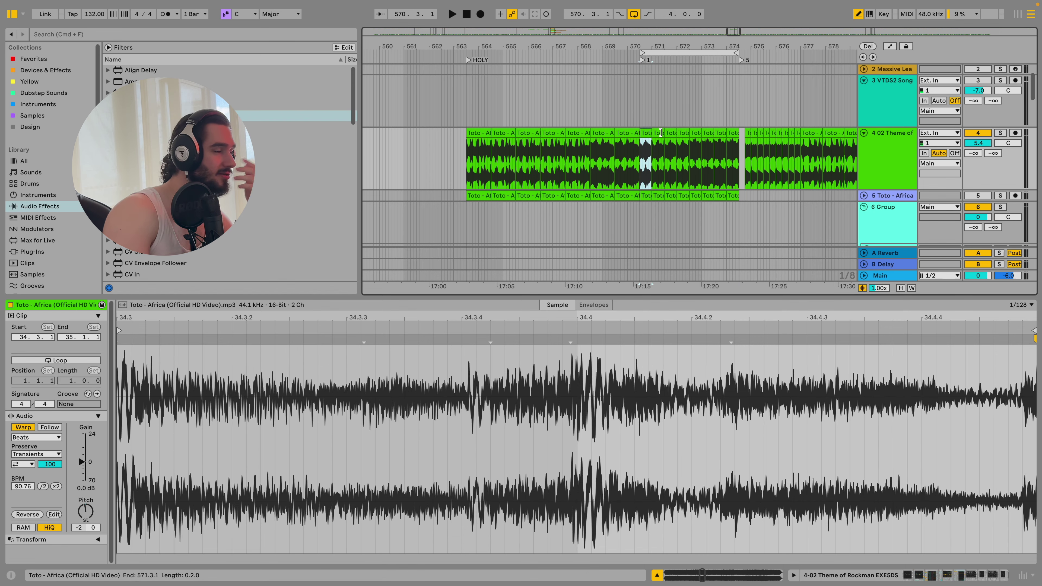
drag(732, 31, 506, 127)
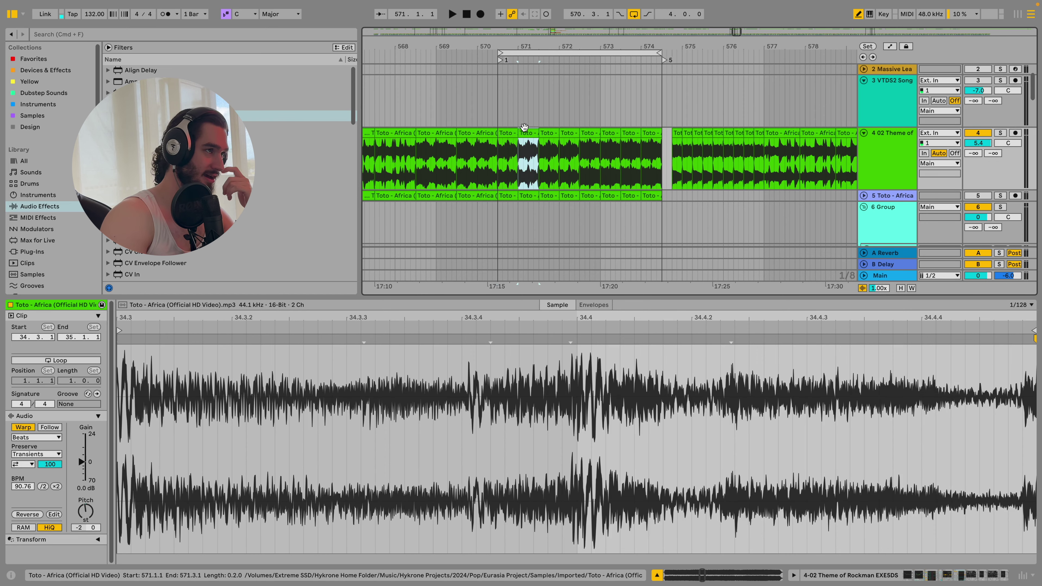
click(528, 134)
click(549, 134)
click(573, 135)
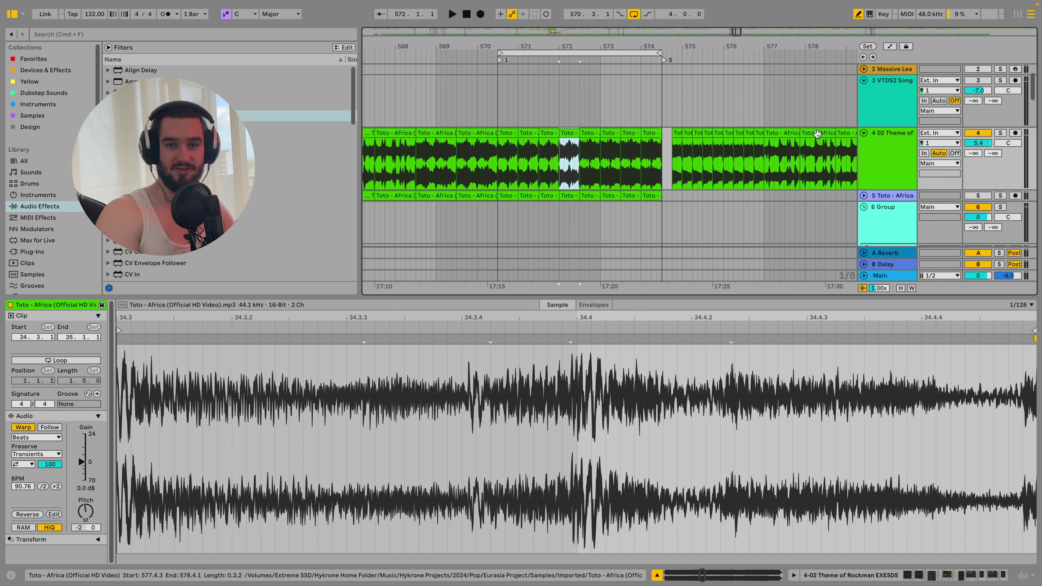
click(510, 133)
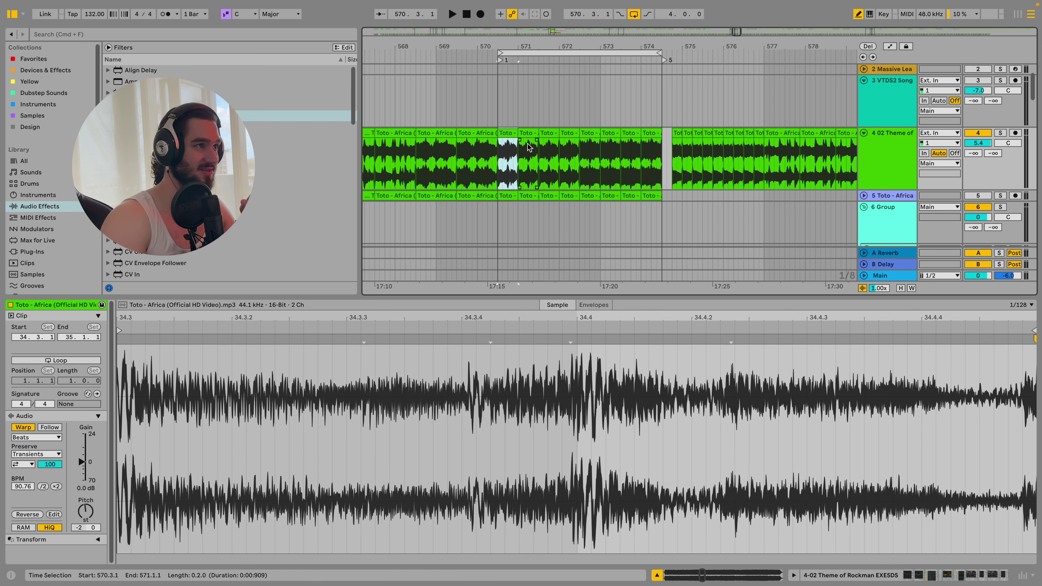
Select bars 570.3.1 to 574.3.1 across tracks 3 and 4, and reselect the same range on track 3 alone.
drag(500, 123, 660, 155)
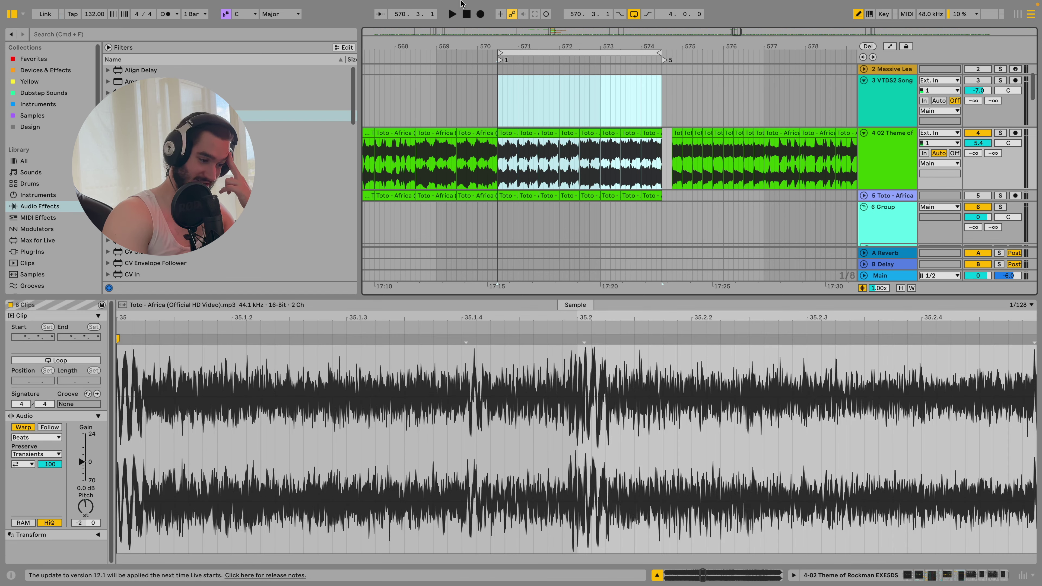
click(507, 105)
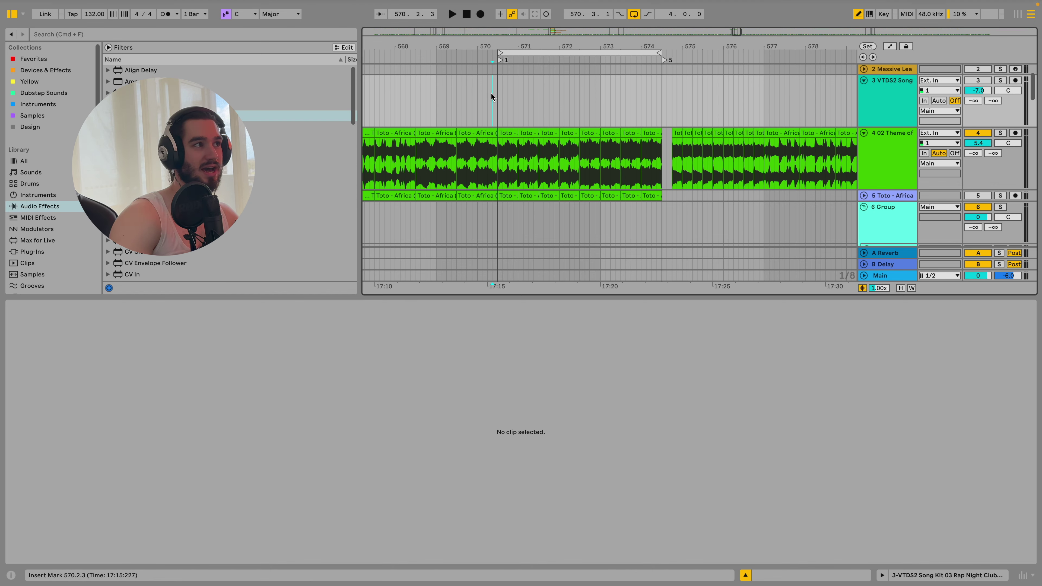
drag(497, 117, 683, 108)
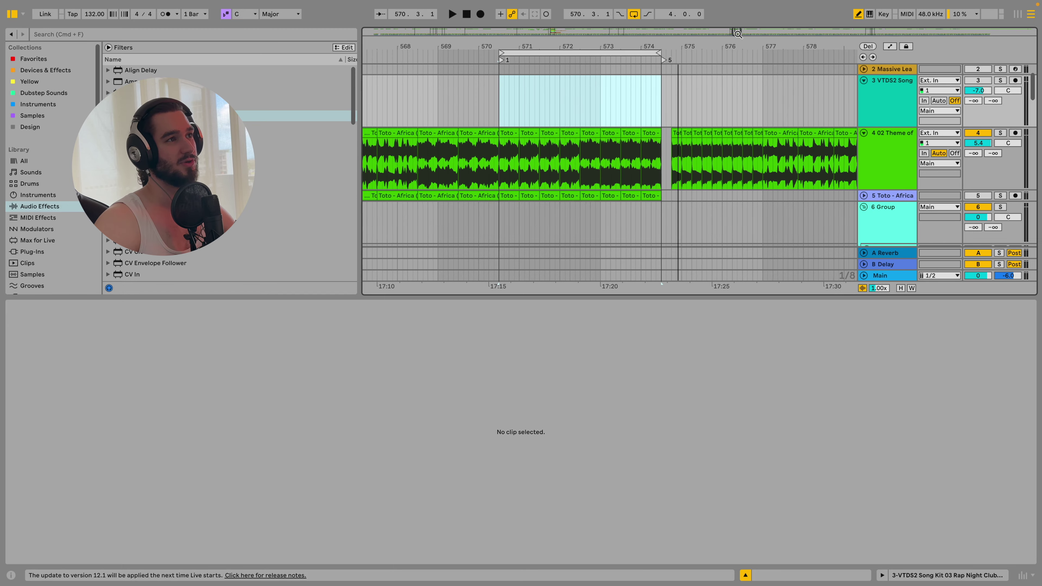
Mark out bars 570.3.1 to 574.3.1 on tracks 3 and 4 and 574.3.1 to 576.3.3 on track 3, and place the insert marker at 574.4.1.
scroll(781, 98, right, 5)
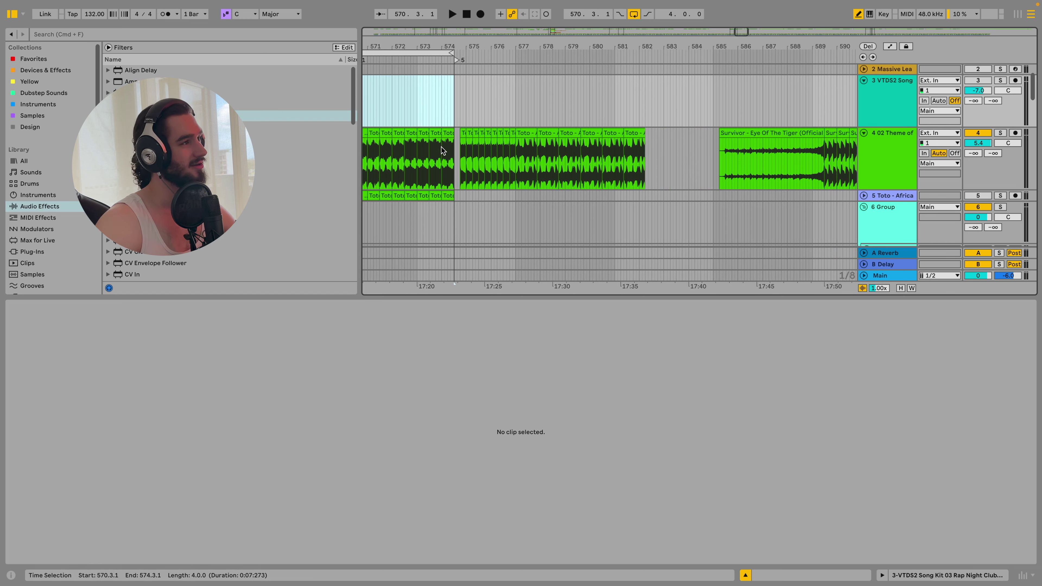
click(407, 106)
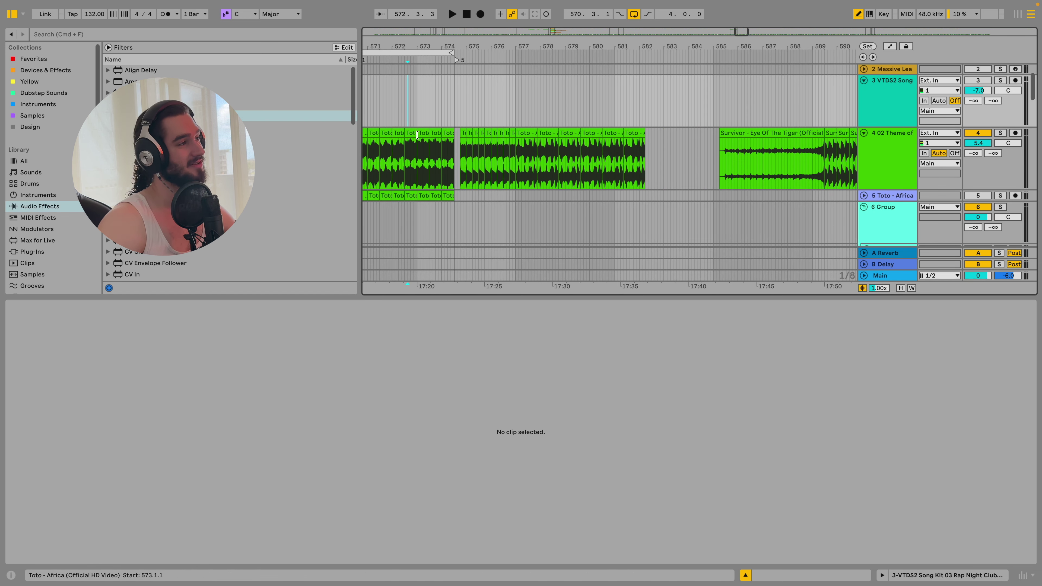
scroll(417, 135, left, 8)
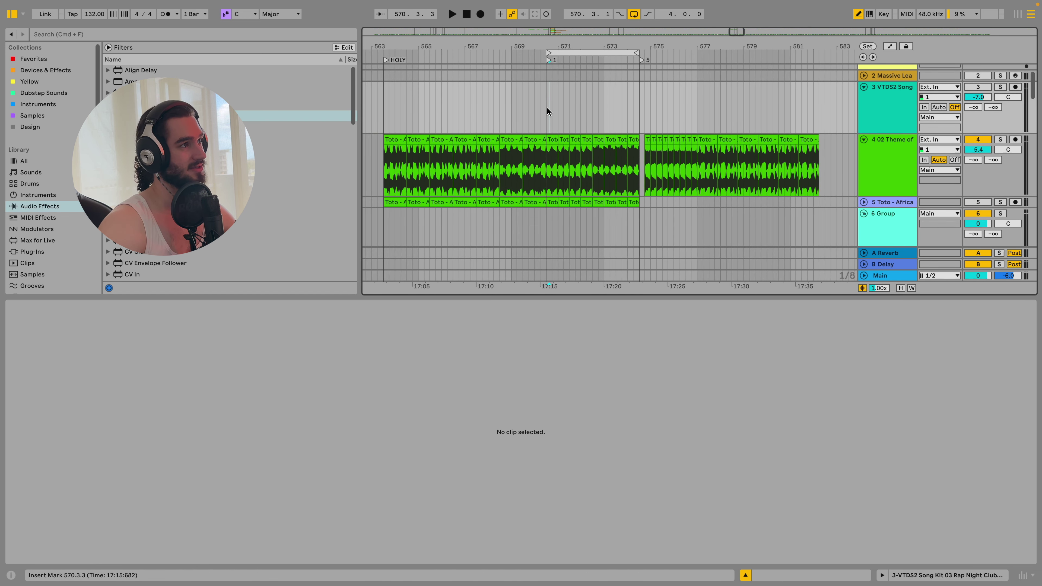
drag(545, 111, 639, 180)
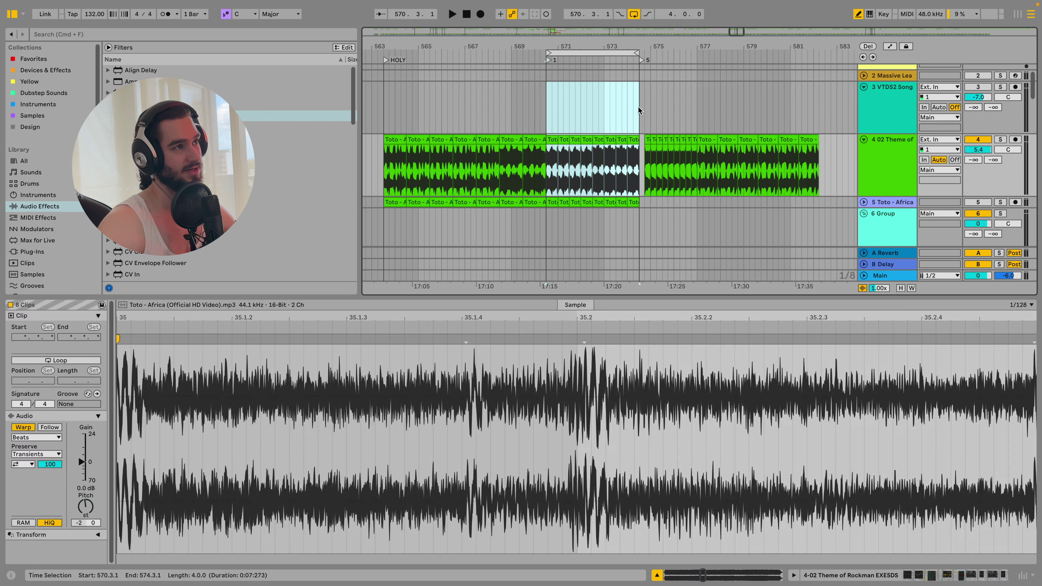
drag(638, 106, 682, 115)
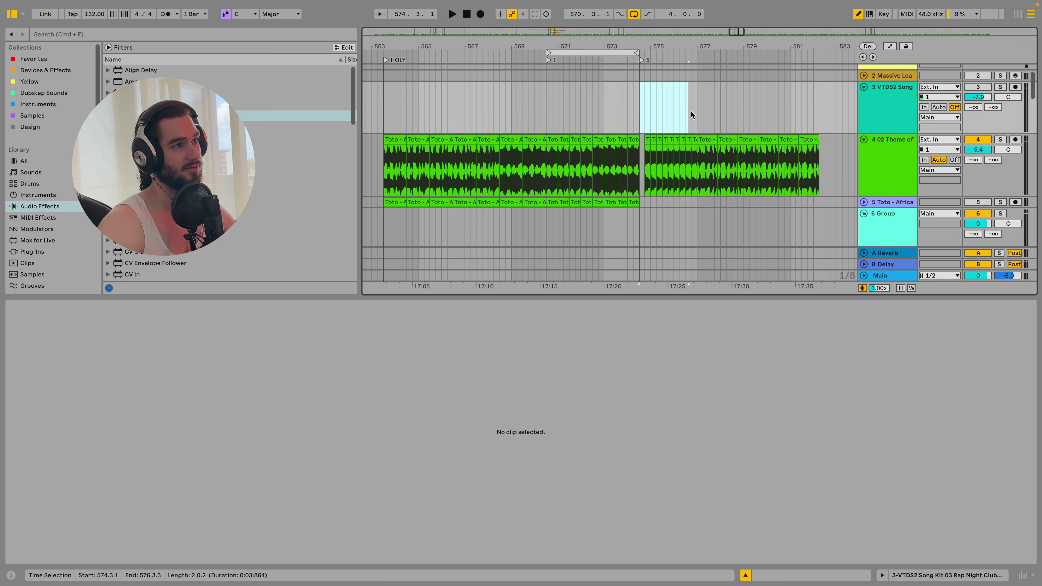
click(642, 111)
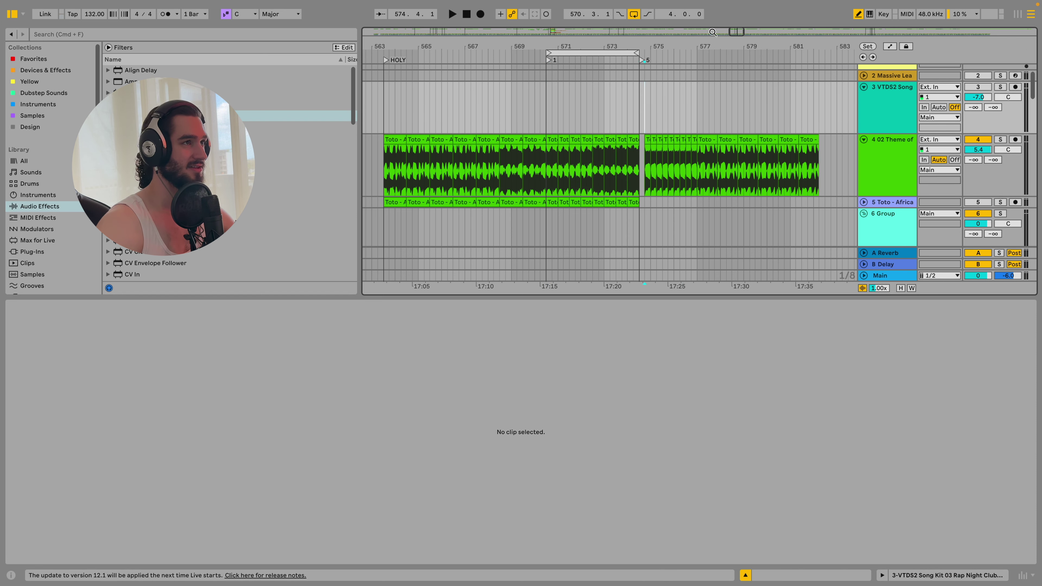
Play the Survivor - Eye Of The Tiger section on track 4 from bar 585.2.1 to about bar 605.
mouse_move(729, 33)
mouse_down()
mouse_move(714, 2)
mouse_move(750, 2)
mouse_move(756, 116)
mouse_move(530, 127)
mouse_move(499, 174)
mouse_up()
click(422, 164)
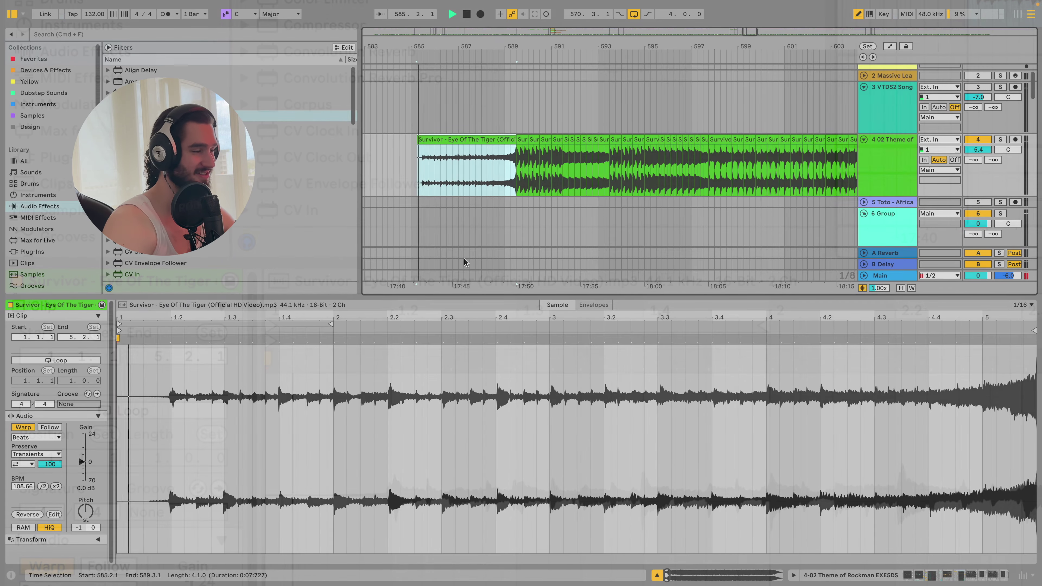
key(space)
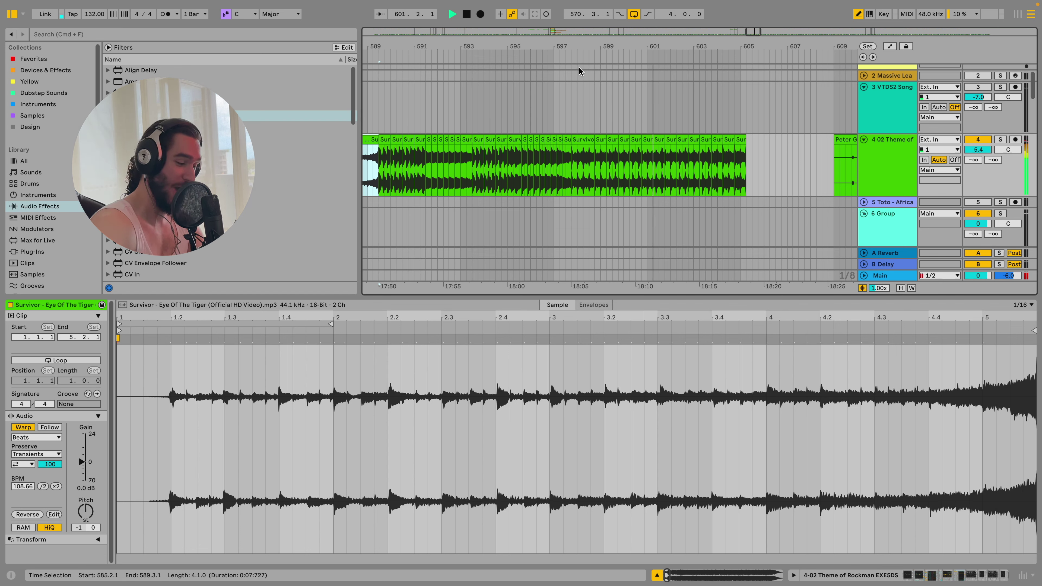
scroll(655, 120, right, 5)
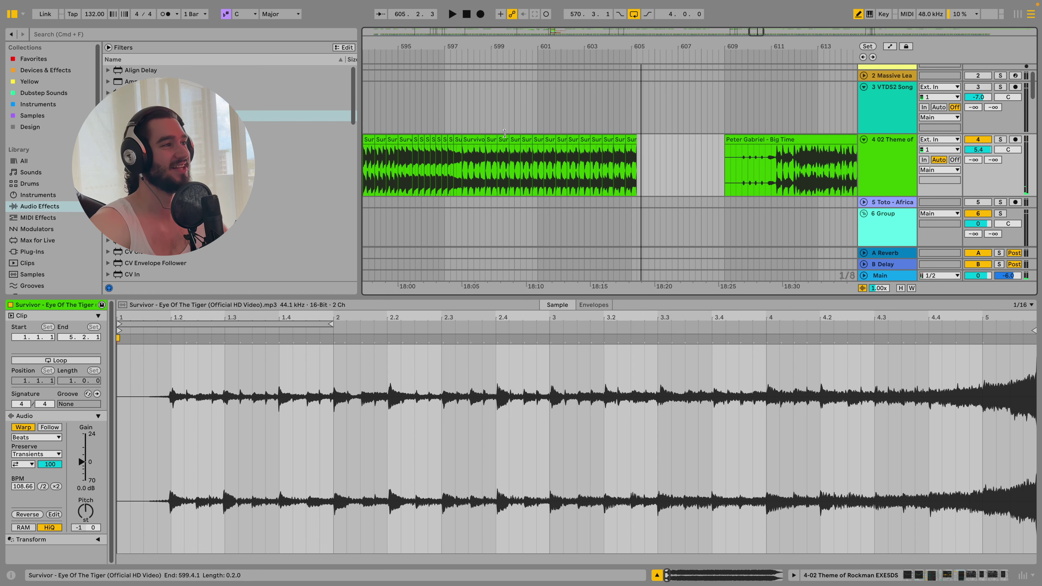
Inspect the Eye Of The Tiger chop at bar 599.4.1, and play the half-bar chop at bar 589.3.1.
click(515, 165)
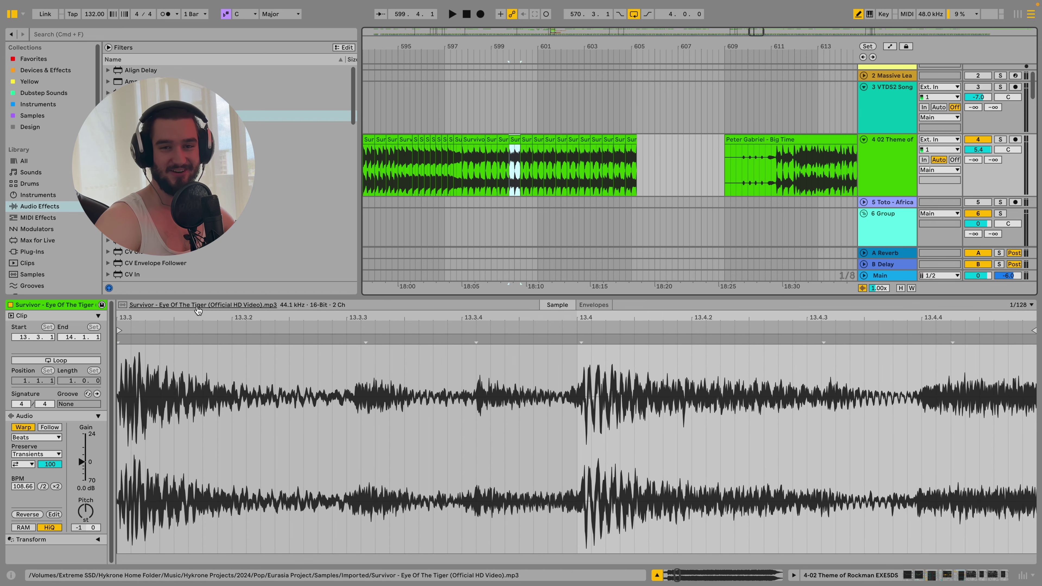
mouse_move(747, 31)
mouse_down()
mouse_move(739, 13)
mouse_move(720, 67)
mouse_move(451, 173)
mouse_move(532, 152)
mouse_up()
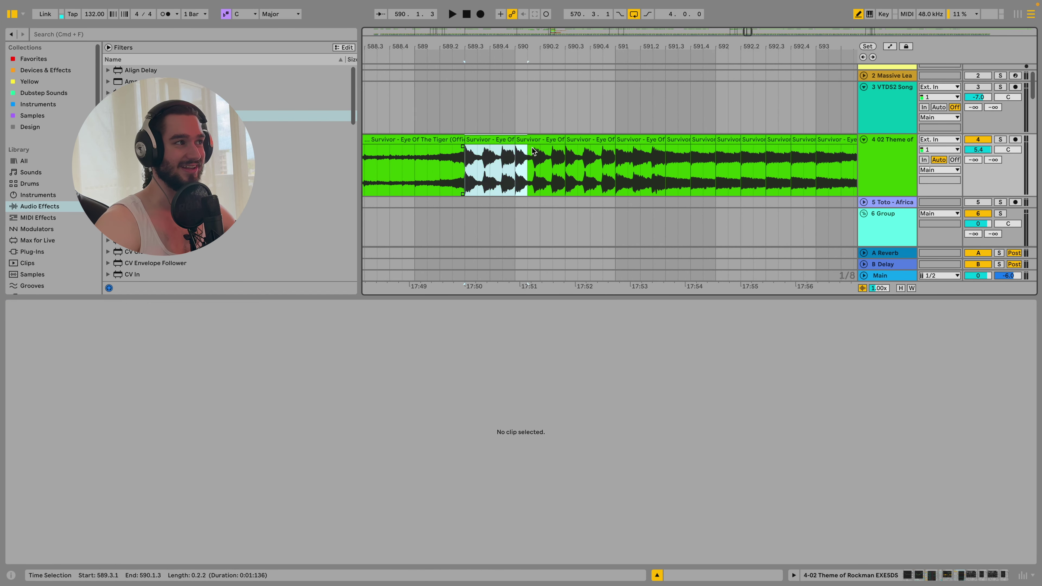
click(516, 139)
key(space)
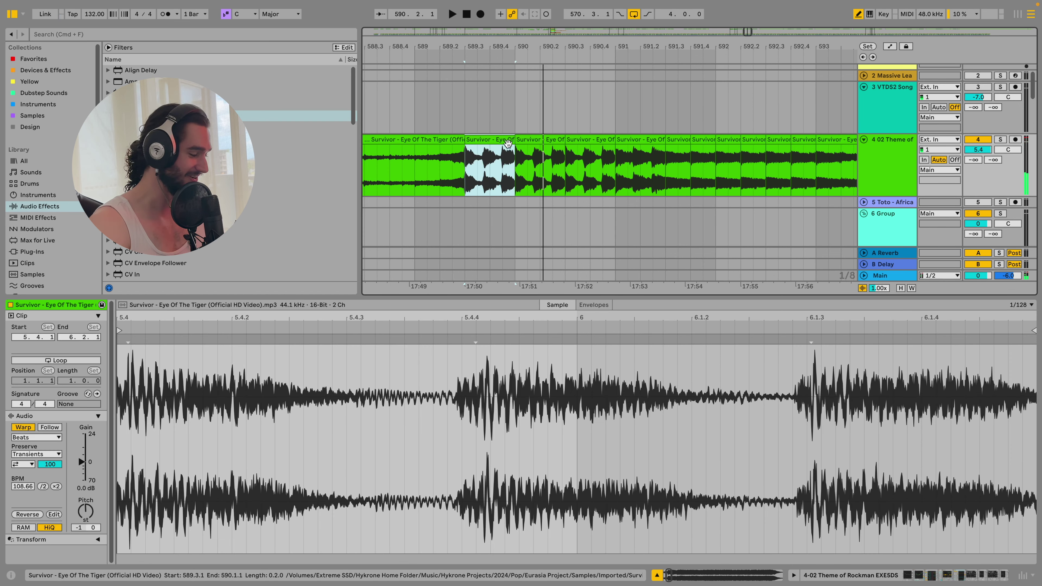
Look through the Peter Gabriel - Big Time section on track 4, playing briefly from its chop at bar 656.1.1.
scroll(508, 144, right, 5)
scroll(508, 146, right, 20)
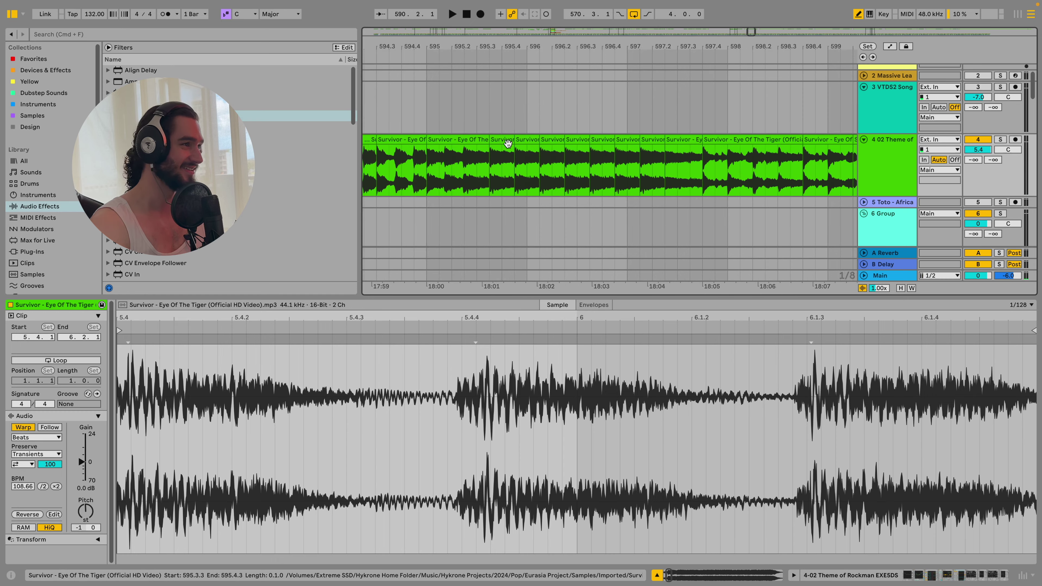
scroll(507, 147, right, 18)
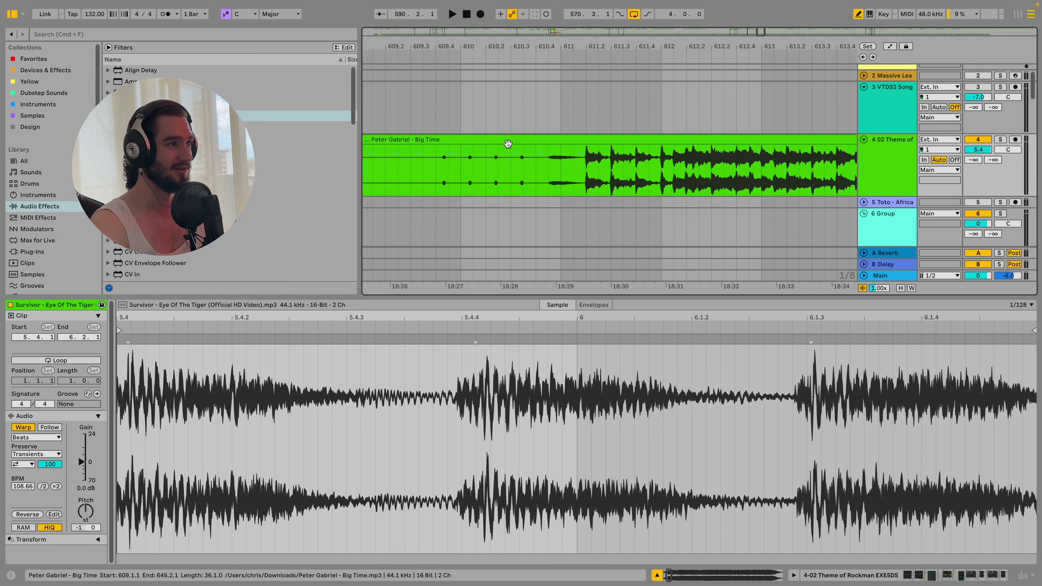
scroll(512, 162, right, 20)
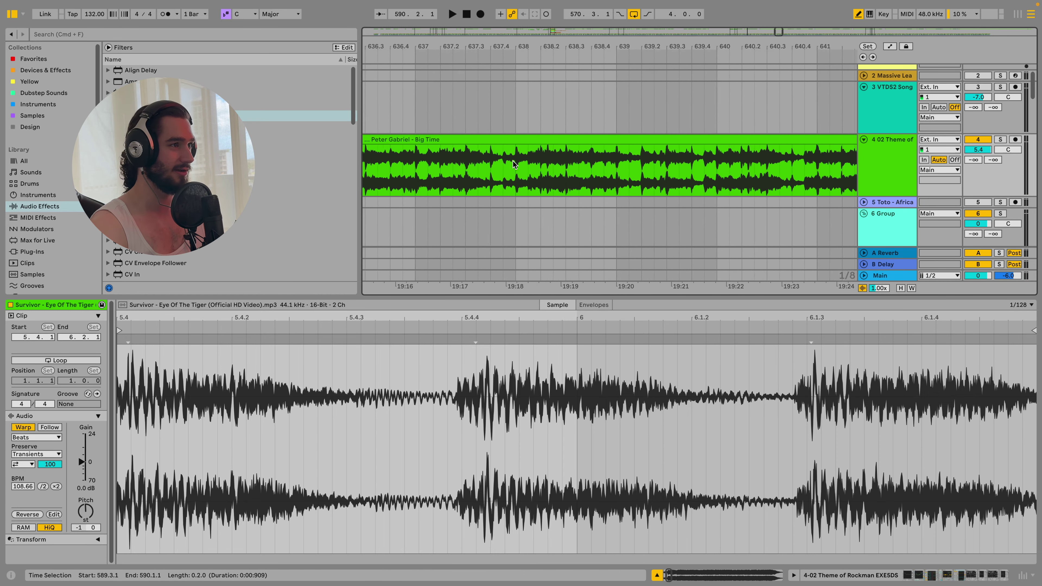
click(505, 167)
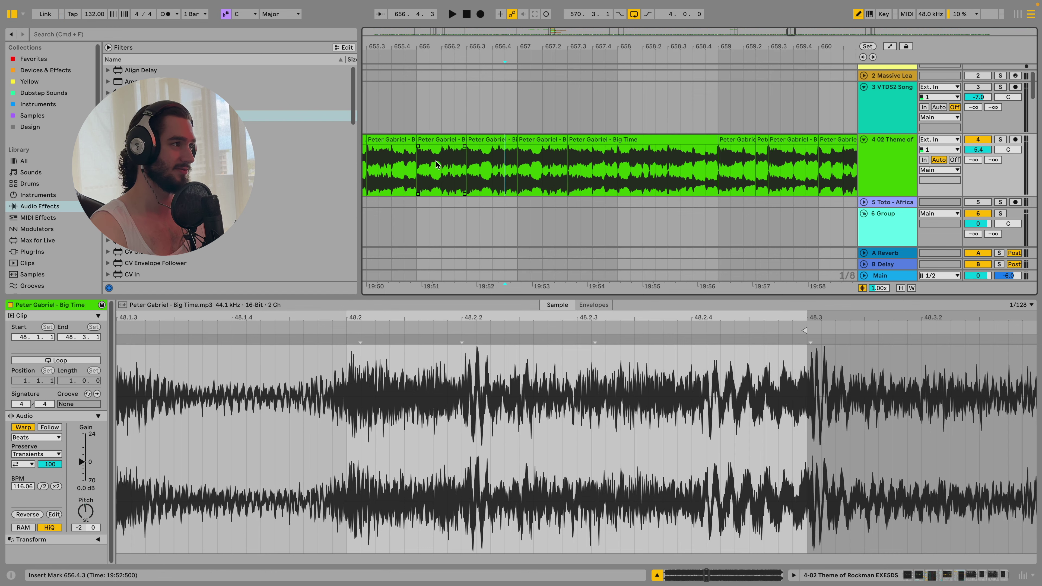
click(420, 160)
key(space)
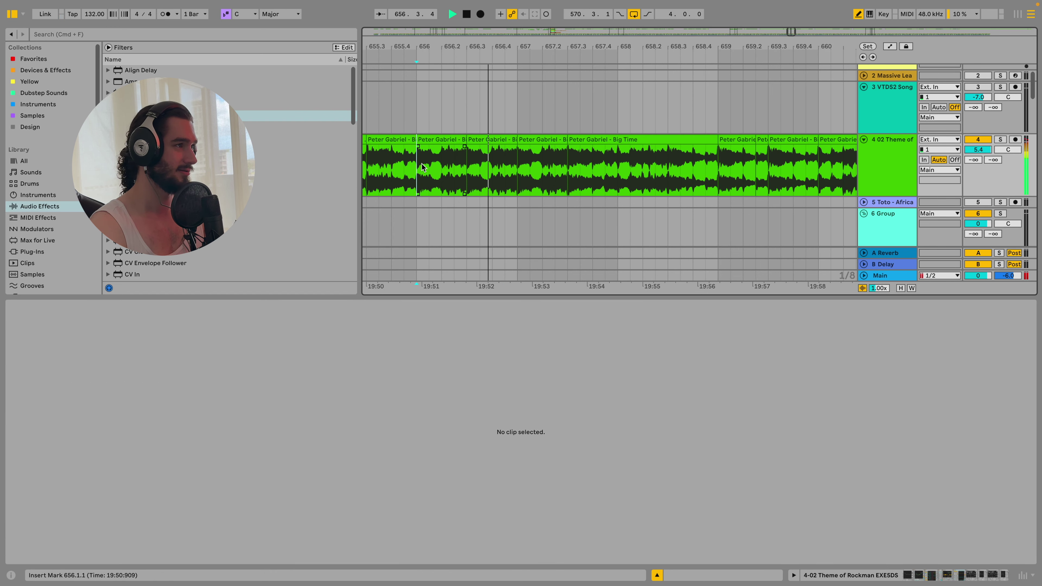
scroll(423, 165, right, 15)
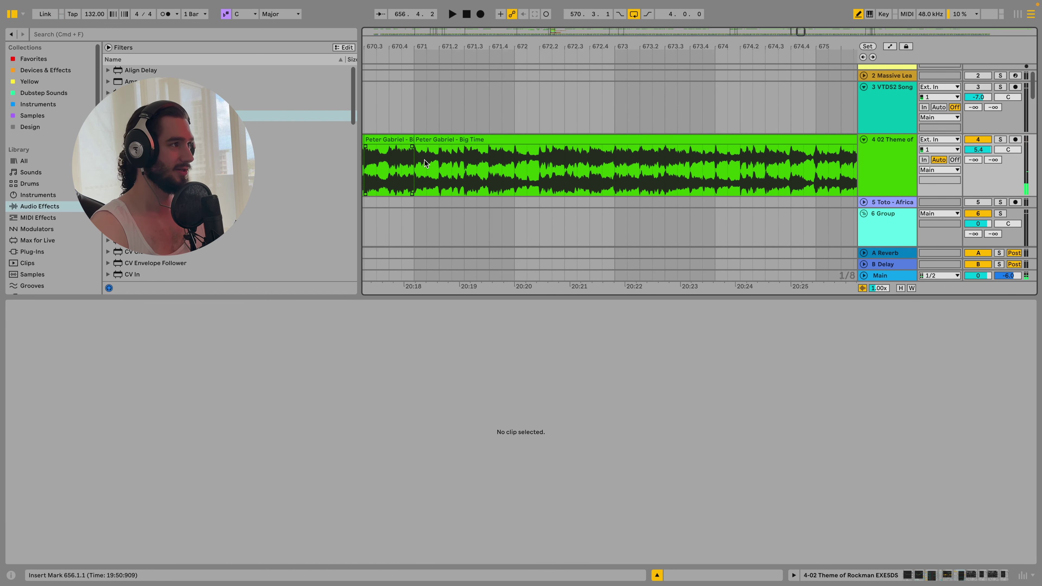
Locate the I Can't Go for That (No Can Do) section on track 4 and examine its long clip starting at bar 693.1.1.
scroll(424, 163, right, 20)
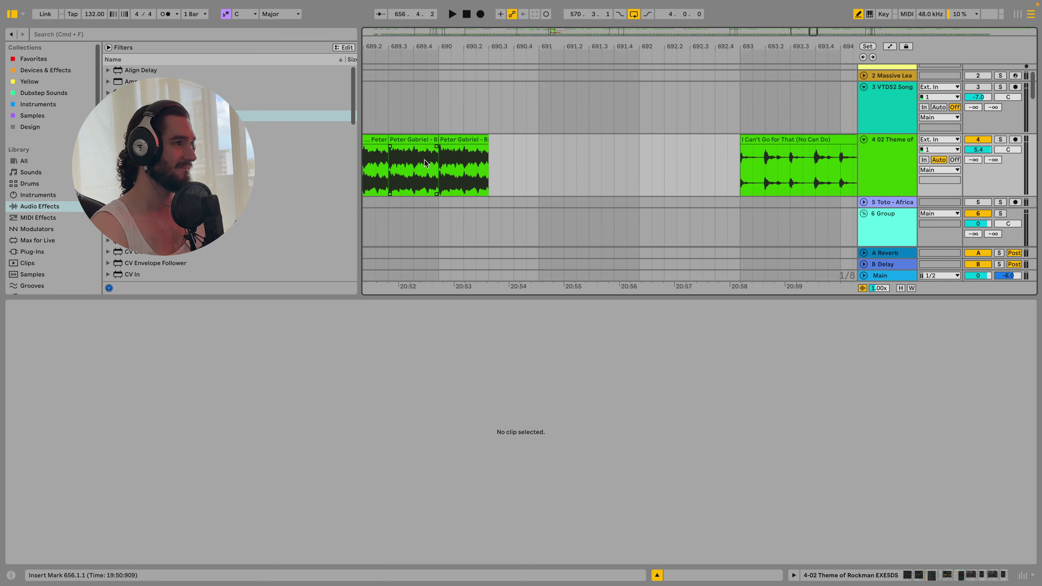
scroll(424, 163, right, 6)
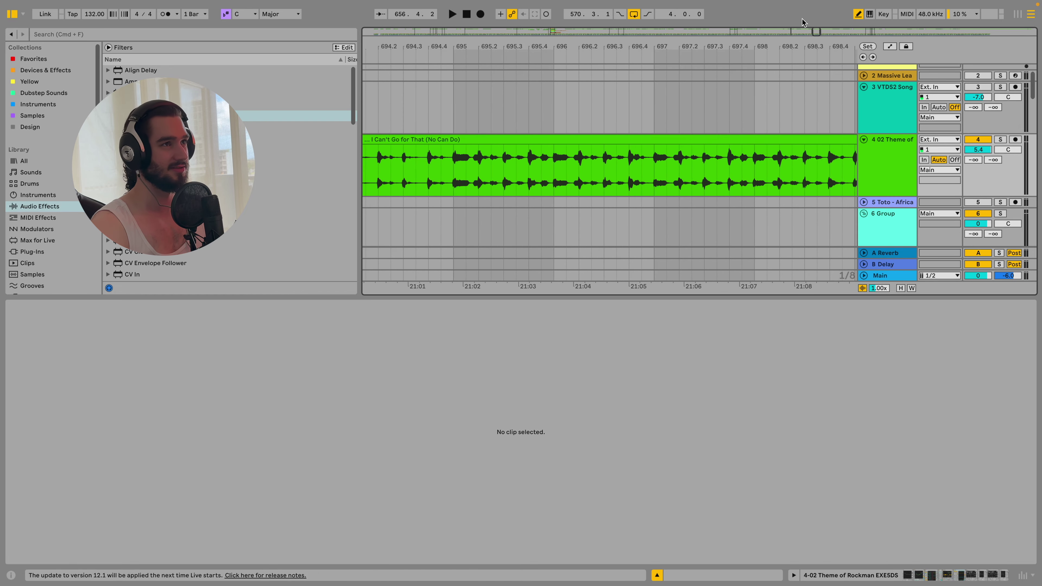
drag(815, 32, 815, 23)
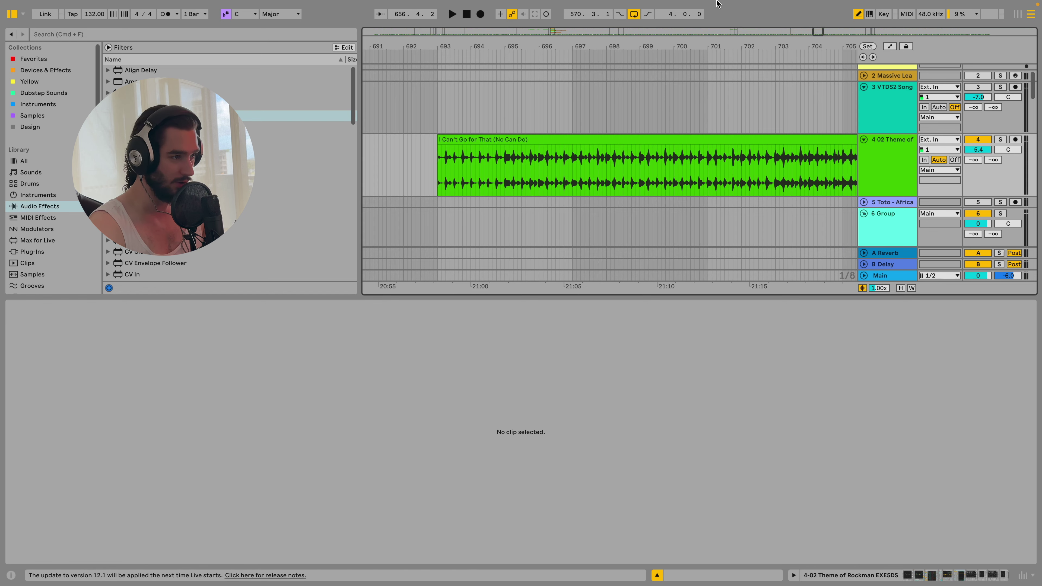
click(583, 148)
scroll(591, 176, right, 5)
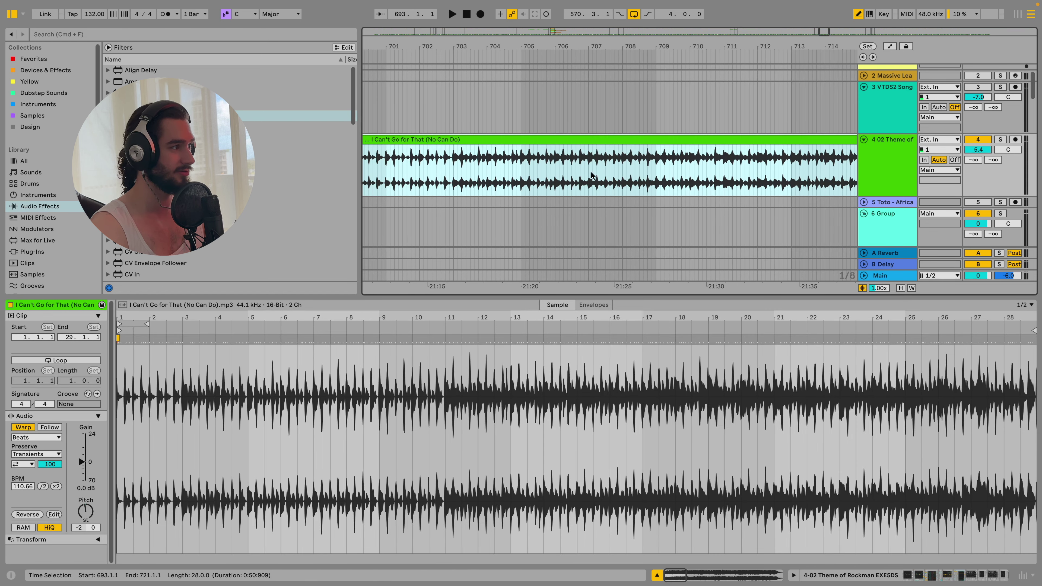
scroll(594, 179, right, 9)
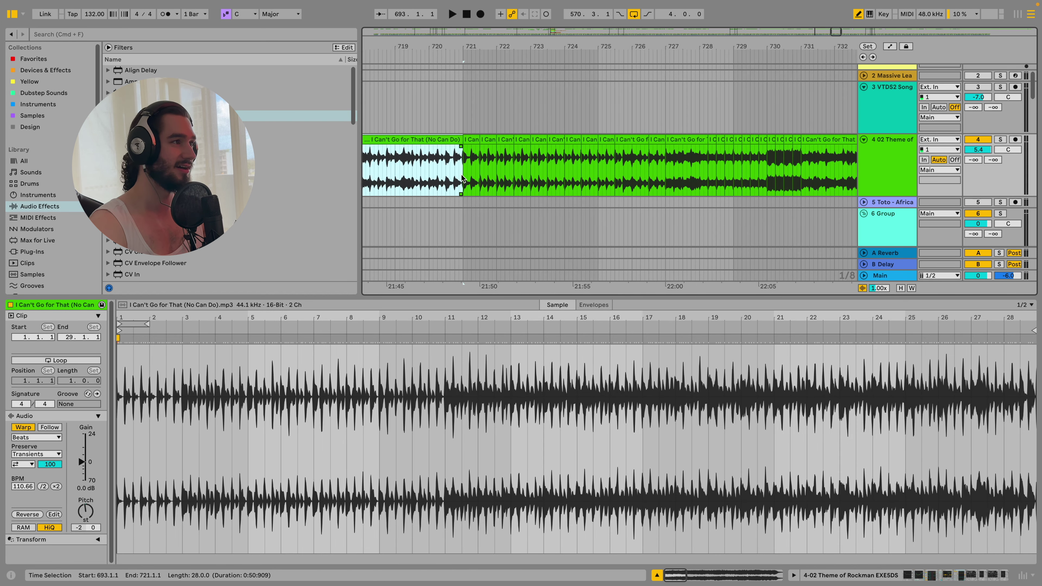
Play the I Can't Go for That chops from bar 721.1.1, and inspect the half-bar chops between bars 723.3.1 and 725.3.1.
click(462, 179)
key(space)
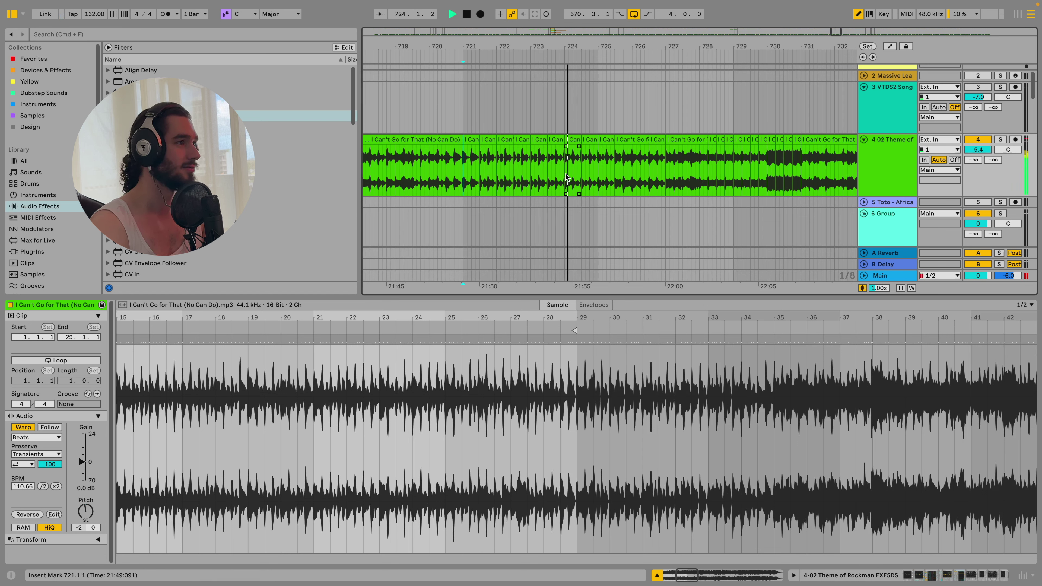
key(space)
click(590, 139)
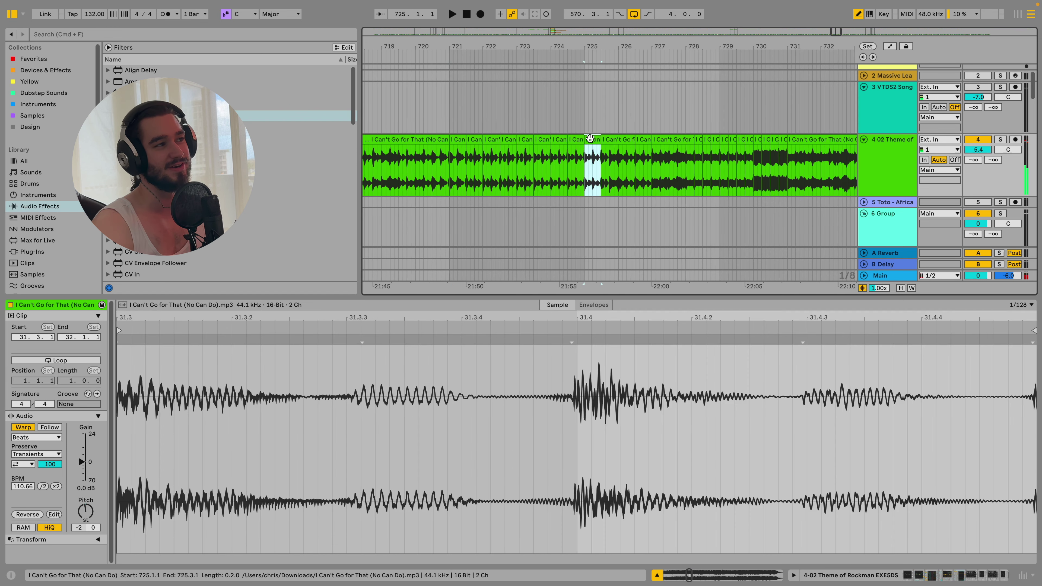
shift+click(539, 144)
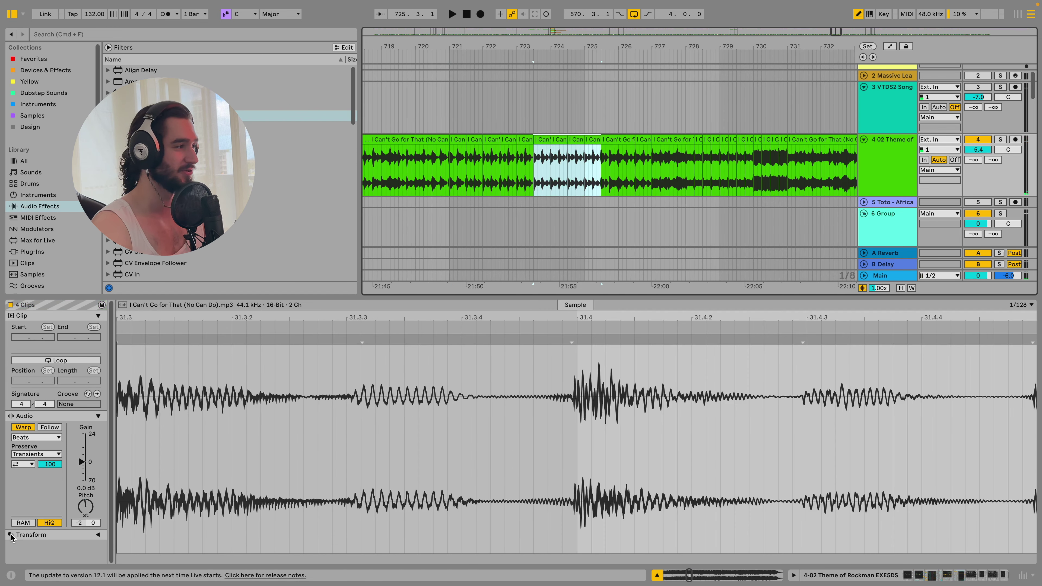
click(542, 172)
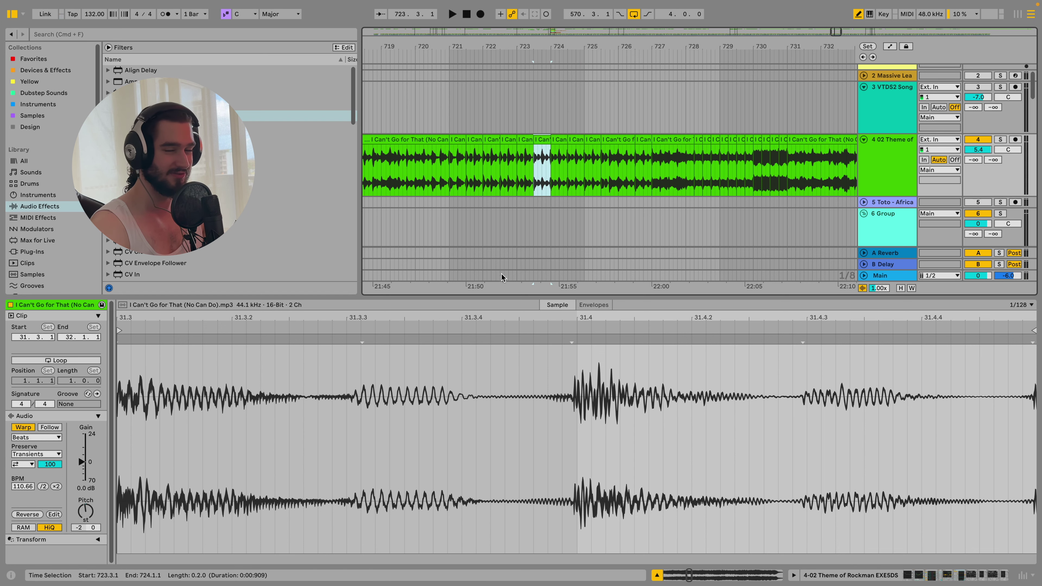
Locate the Baby Come Back section on track 4 and examine the waveform and warp markers of its clip at bar 753.1.1.
scroll(488, 242, right, 8)
scroll(487, 243, right, 20)
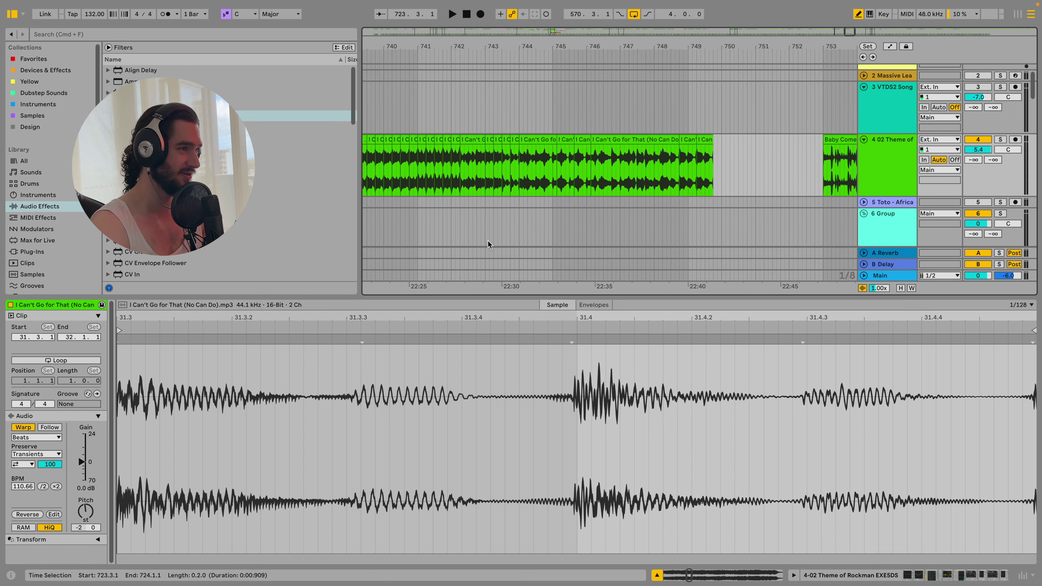
scroll(489, 183, right, 3)
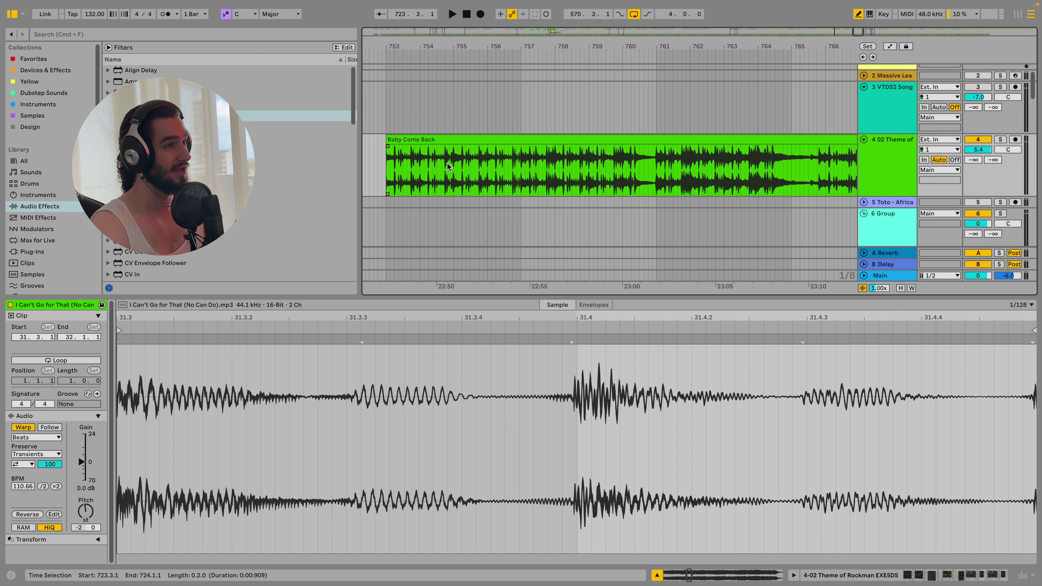
click(458, 181)
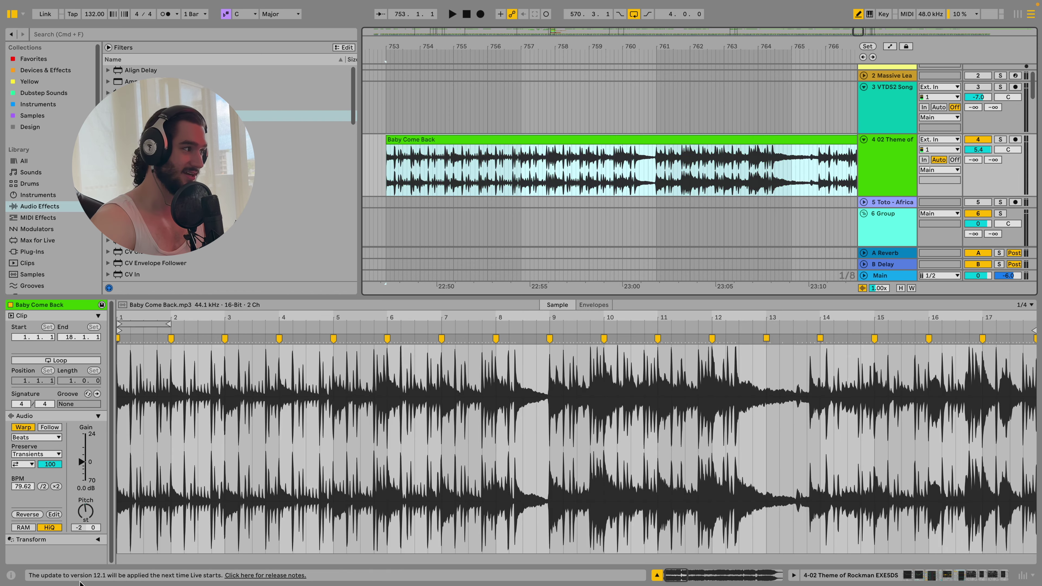
scroll(642, 441, down, 5)
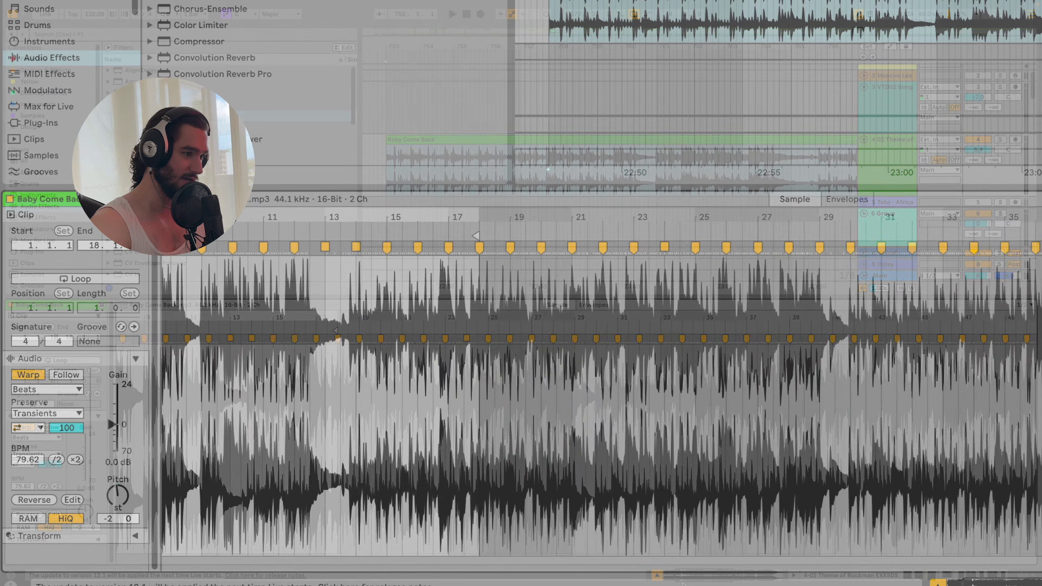
scroll(611, 402, up, 5)
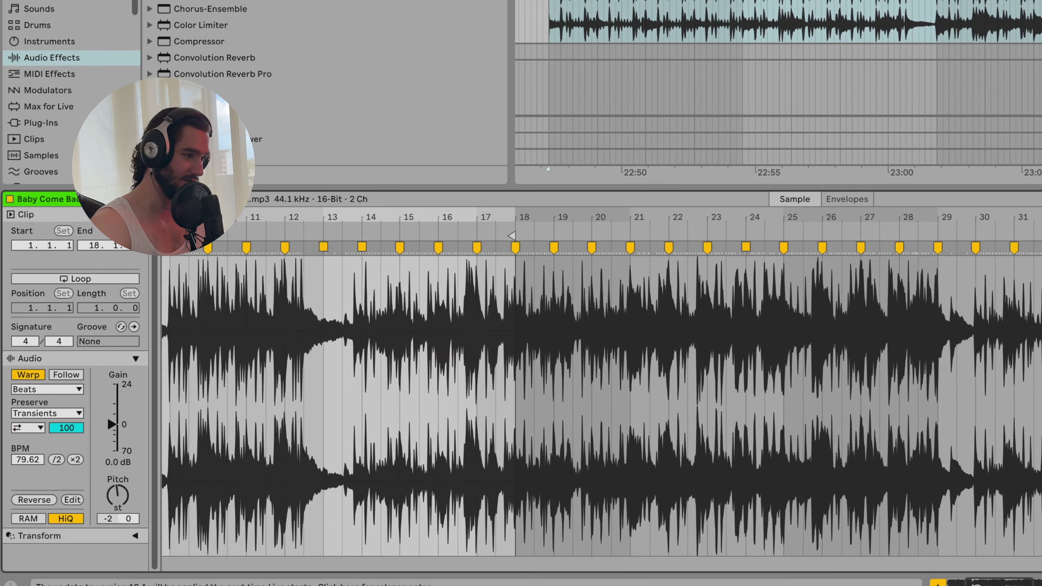
click(952, 470)
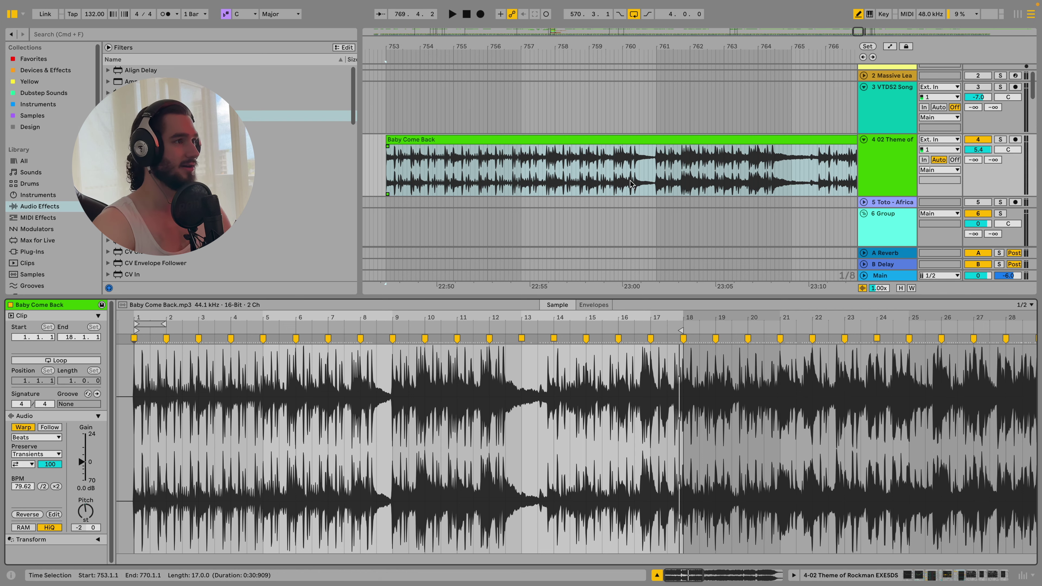
Play the unchopped Baby Come Back clip from bar 766.4.1 to about bar 768.
click(658, 172)
scroll(658, 172, right, 5)
click(640, 176)
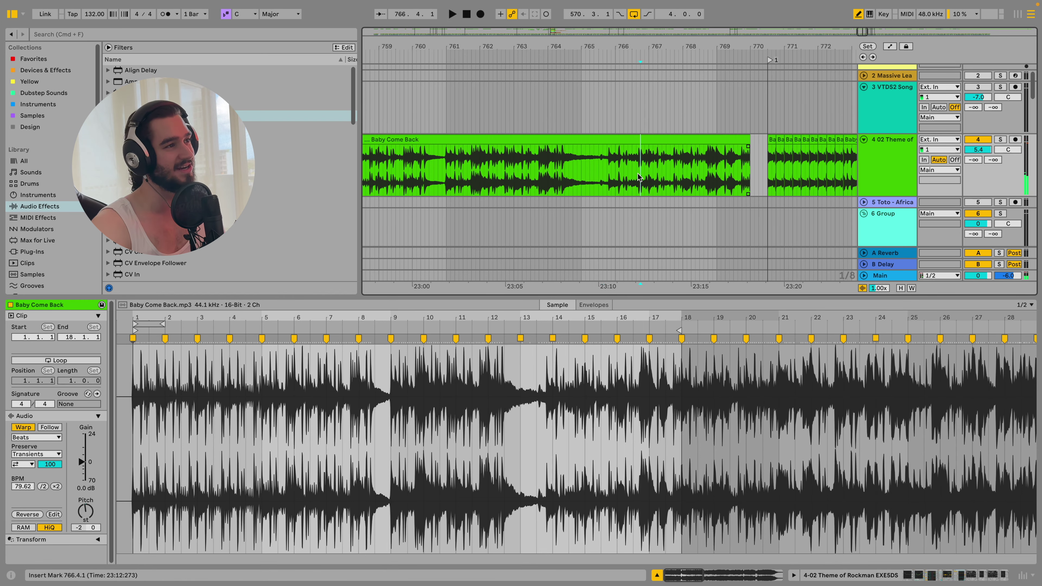
key(space)
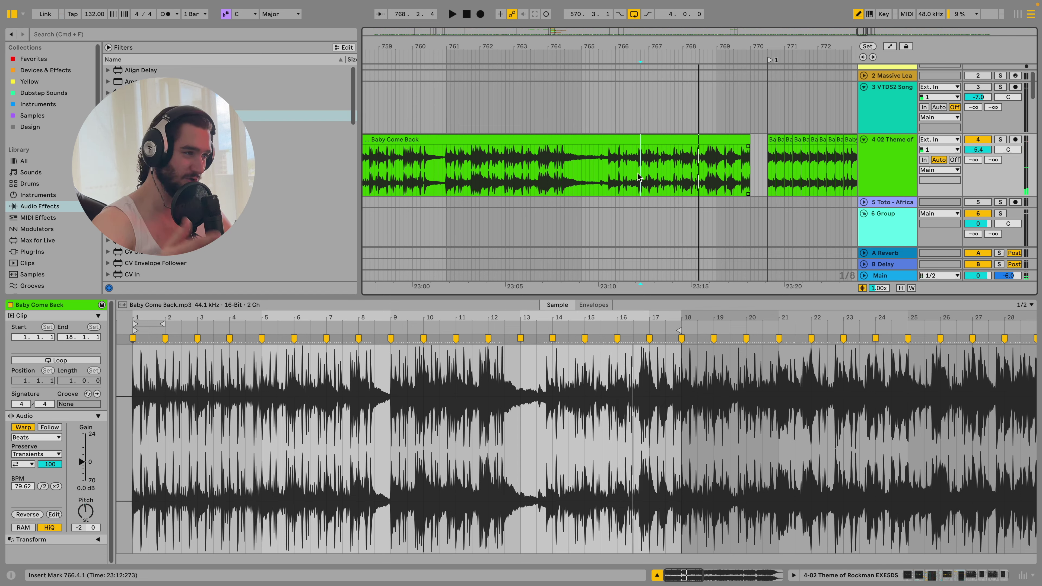
Loop bars 778.1.1 to 780.1.1 under the brother marker and play the Baby Come Back chops there.
scroll(638, 177, right, 2)
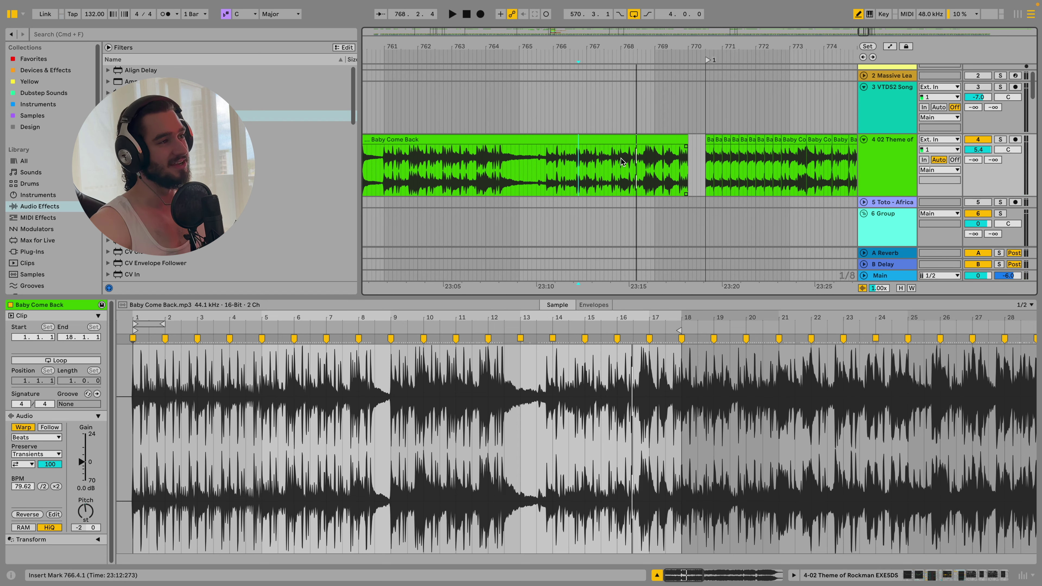
scroll(633, 172, right, 2)
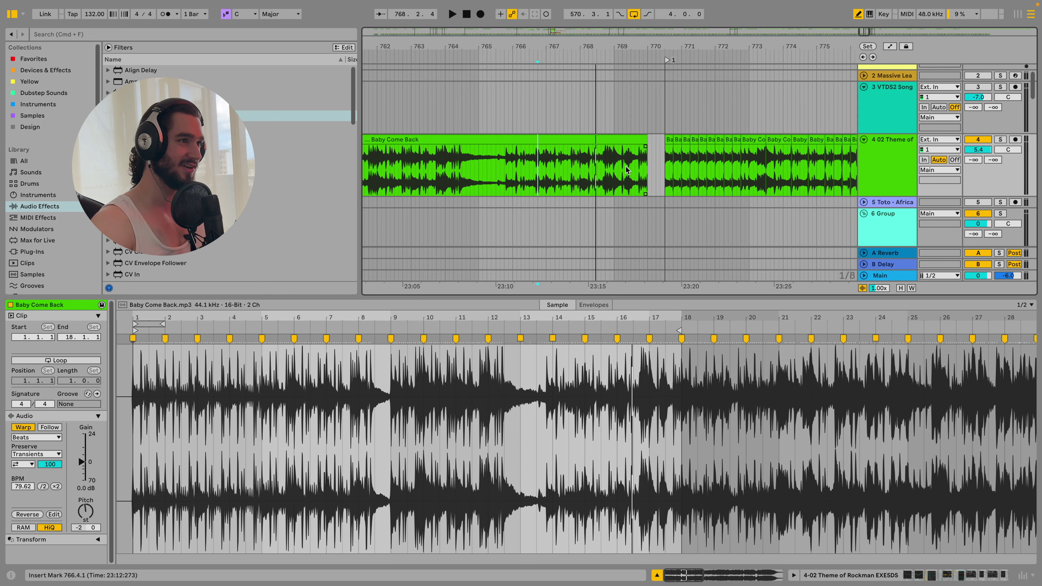
scroll(626, 166, right, 4)
scroll(625, 121, right, 6)
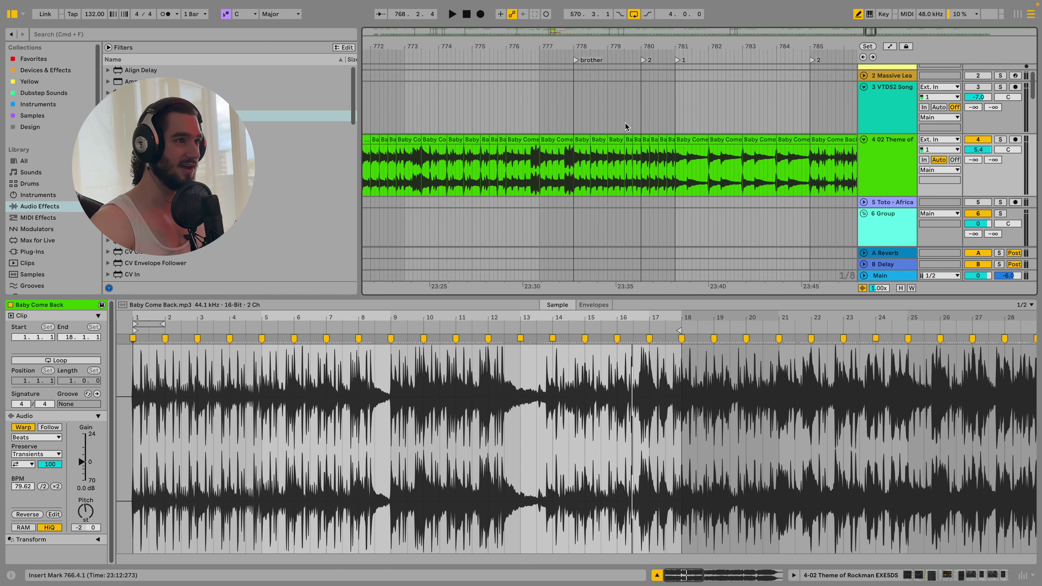
drag(512, 115, 580, 106)
key(ctrl+l)
key(space)
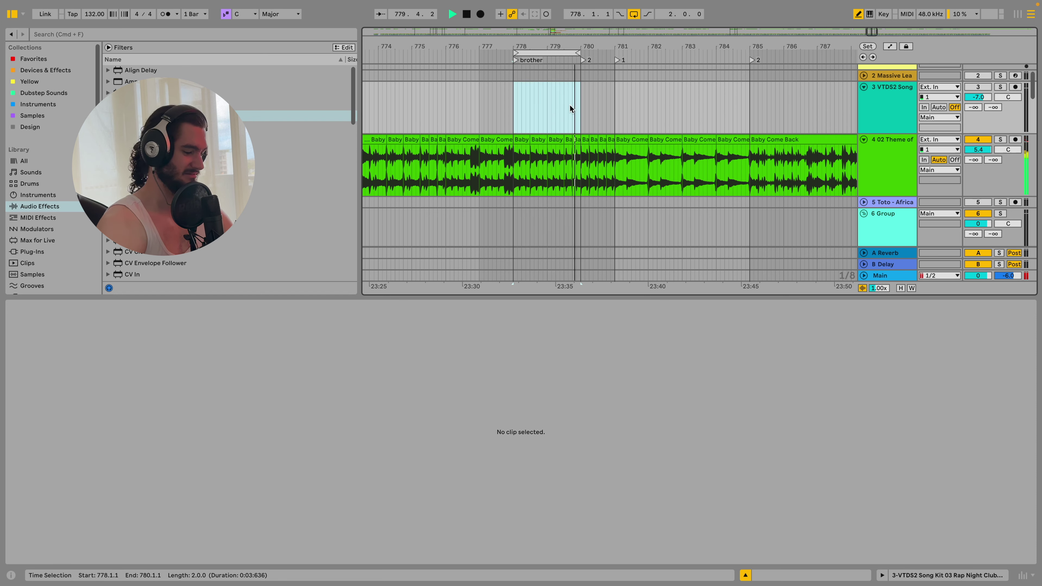
key(space)
Inspect the chop at bar 778.1.1, and play the Baby Come Back chops from bar 770.3.1, skipping ahead to bars 773.4.1 and 776.1.3.
click(522, 139)
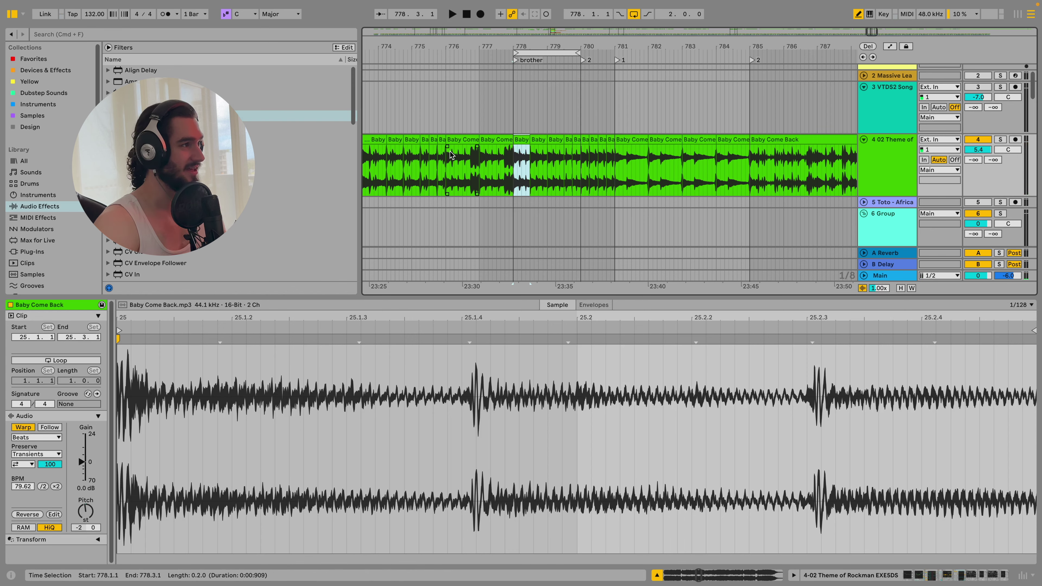
scroll(452, 153, left, 4)
click(394, 173)
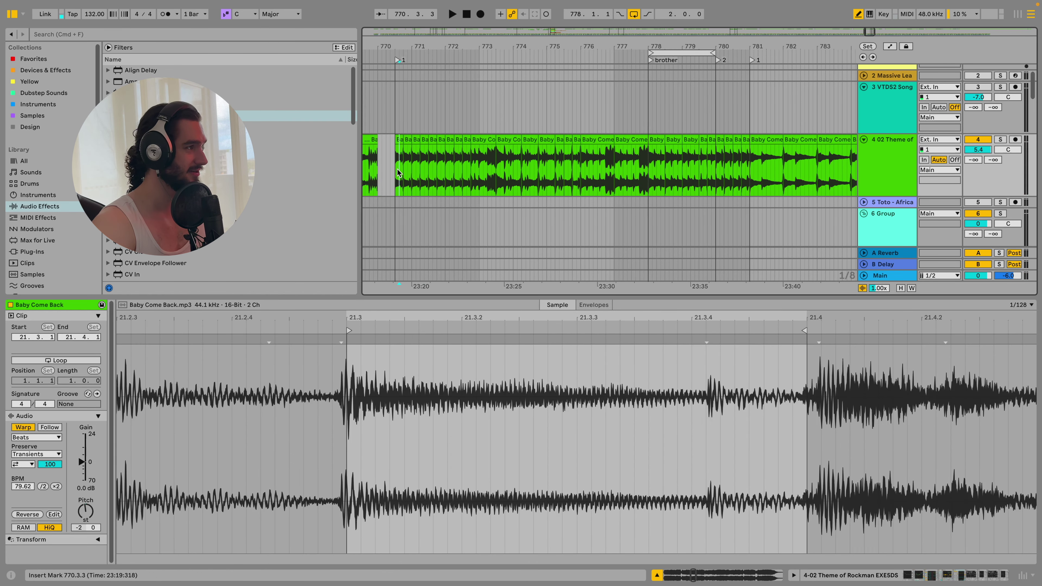
key(space)
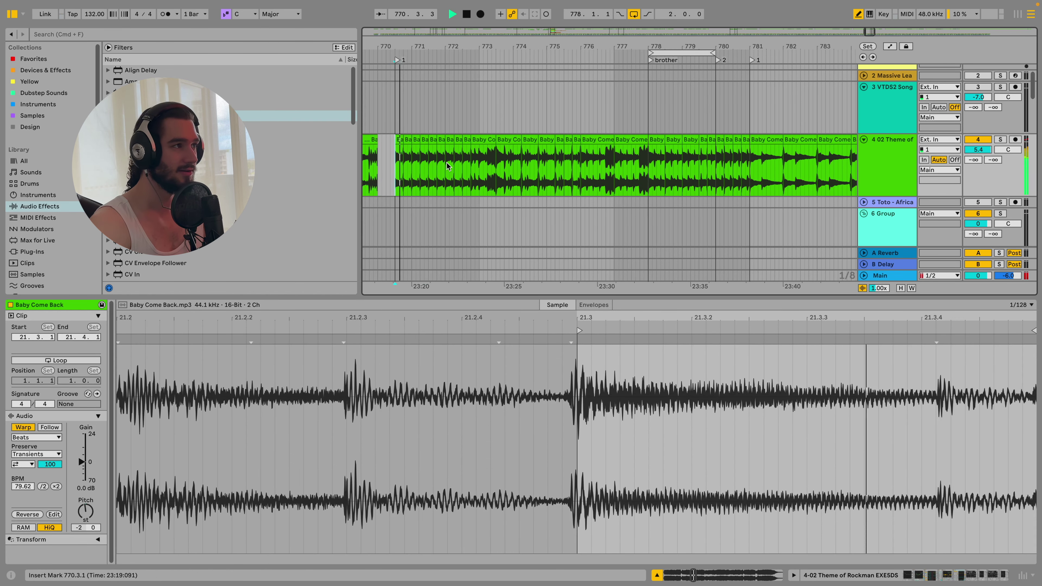
click(505, 167)
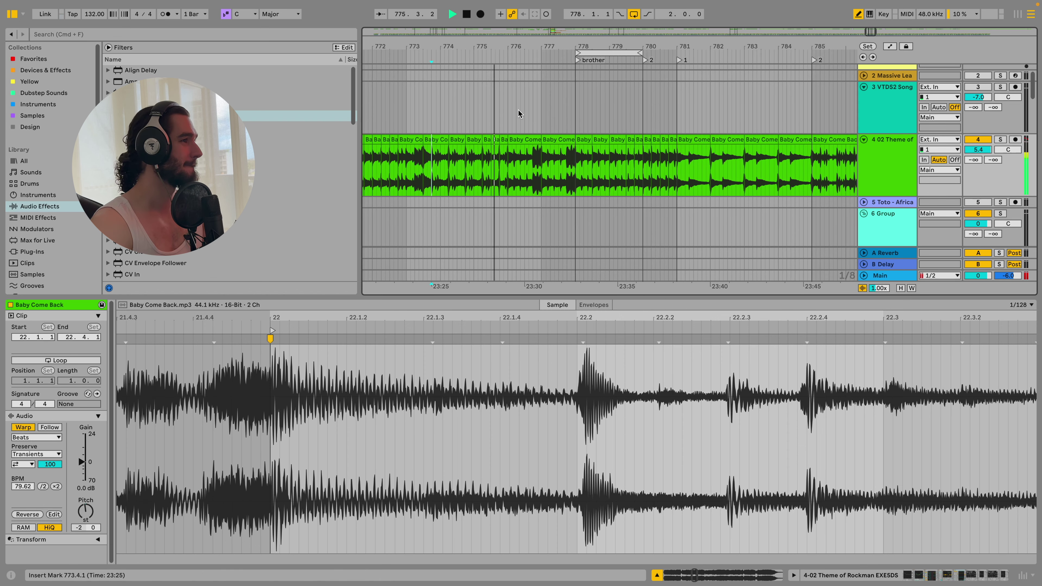
click(510, 171)
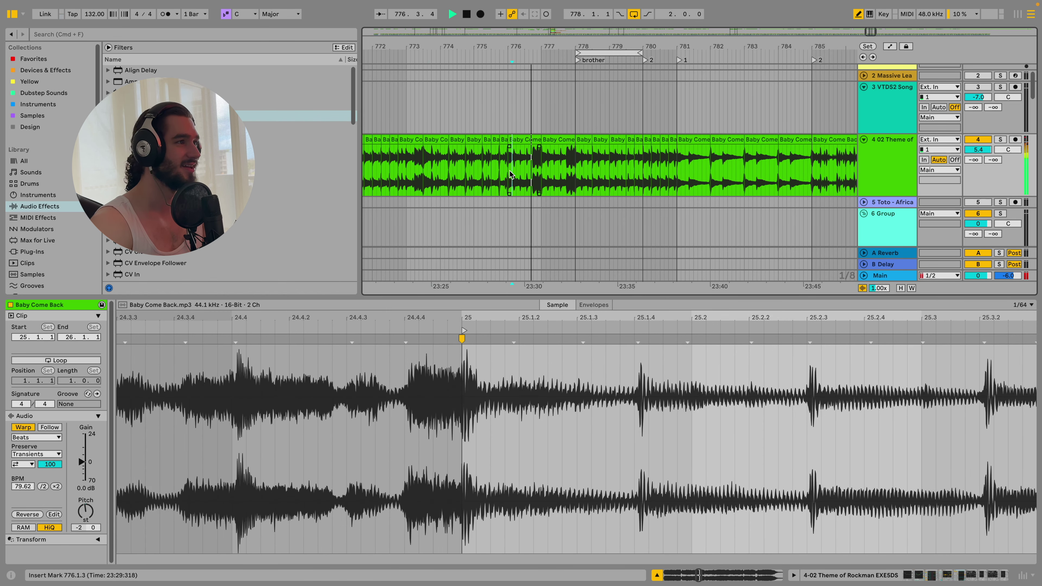
key(space)
key(space)
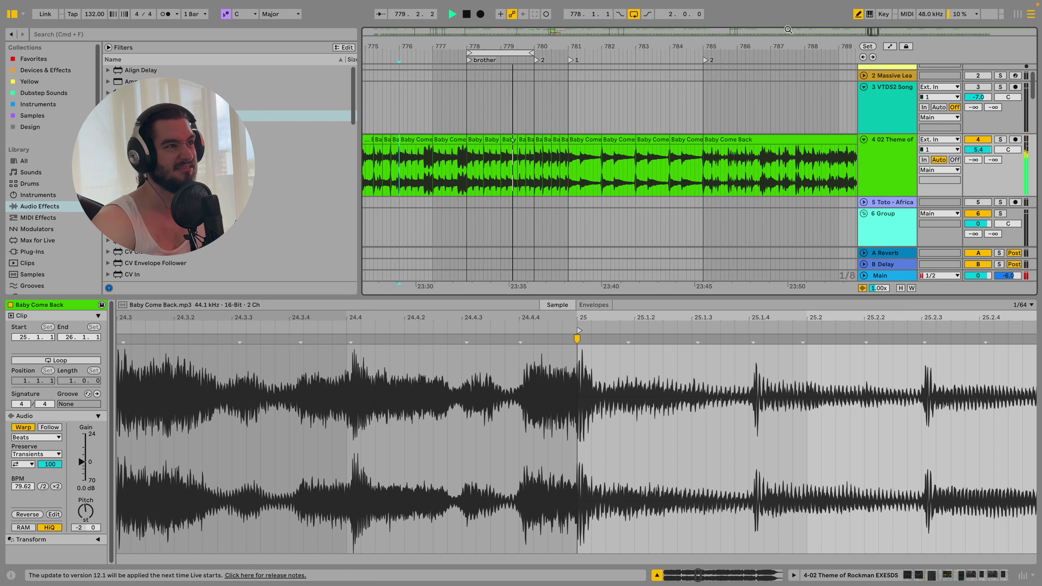
key(space)
Compare the source positions of the Baby Come Back chops at bars 778.1.1, 779.3.1 and 779.4.1.
click(530, 164)
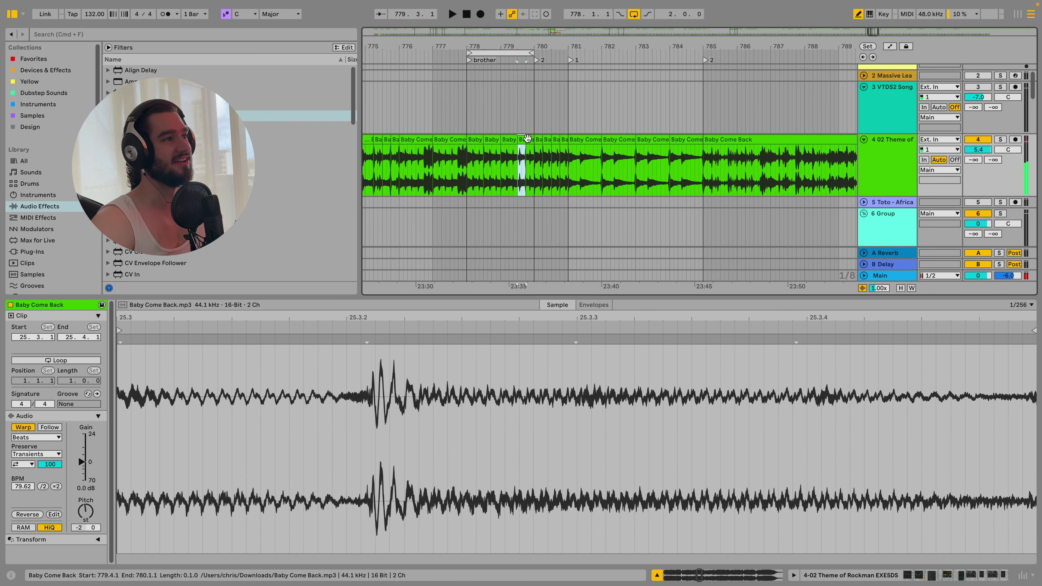
click(477, 165)
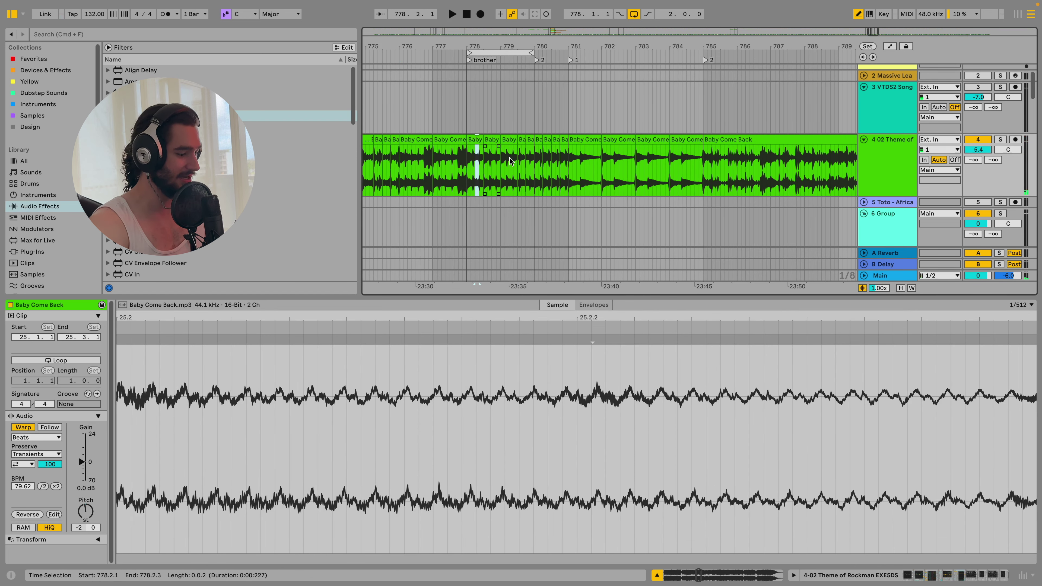
click(523, 177)
click(524, 155)
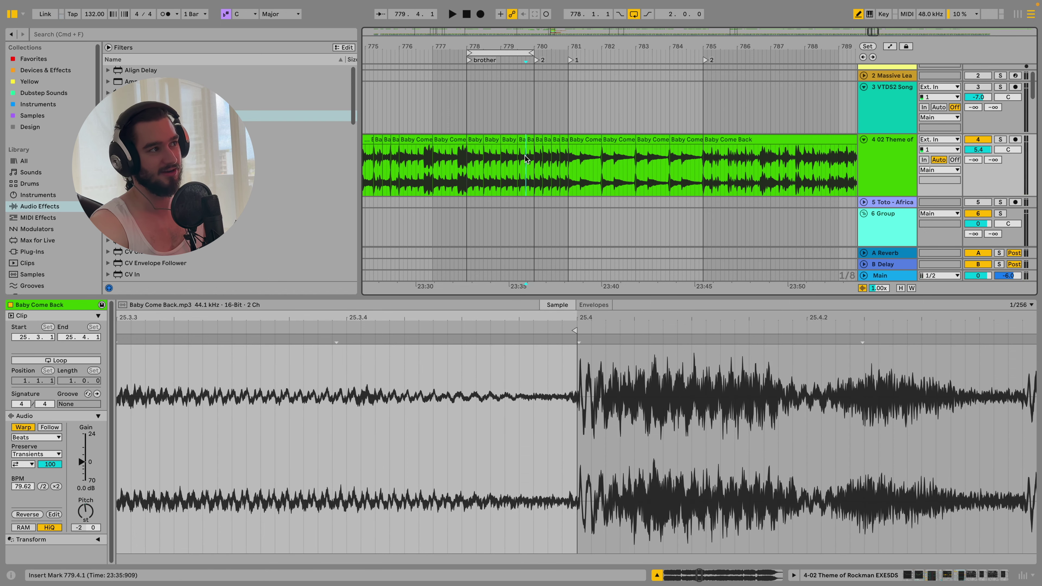
click(534, 138)
click(521, 138)
click(530, 138)
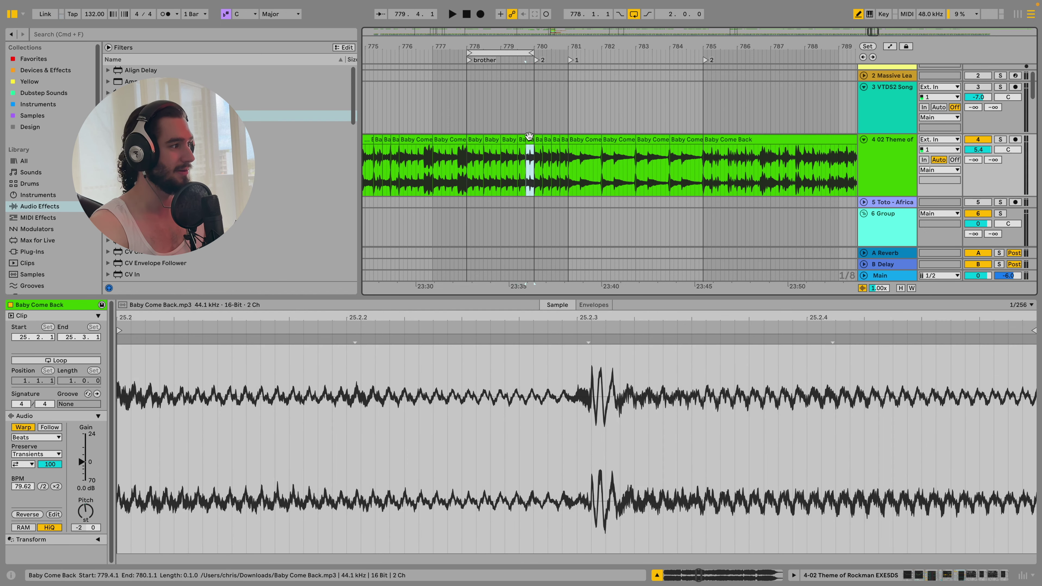
click(521, 138)
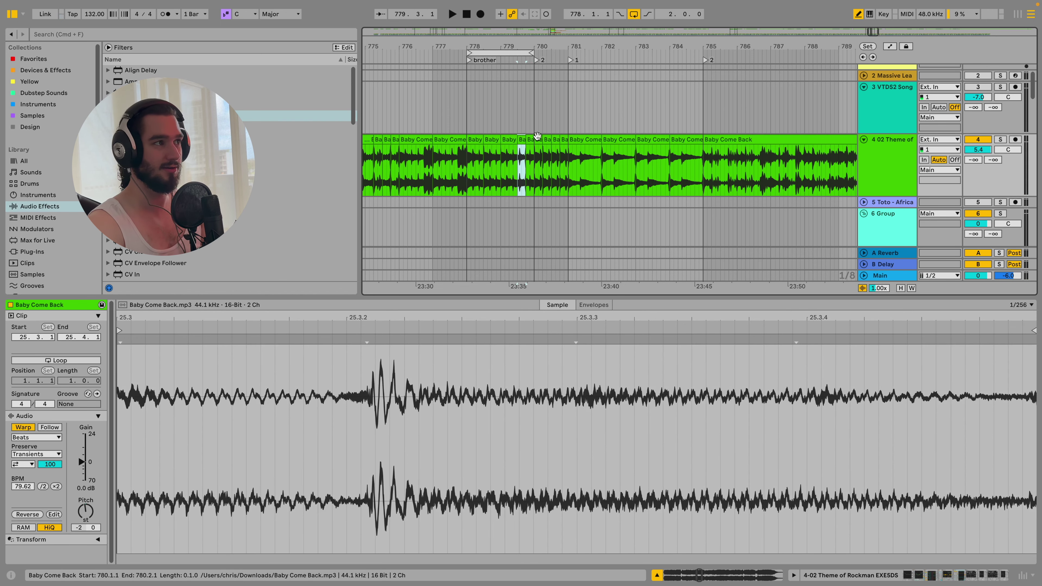
click(530, 139)
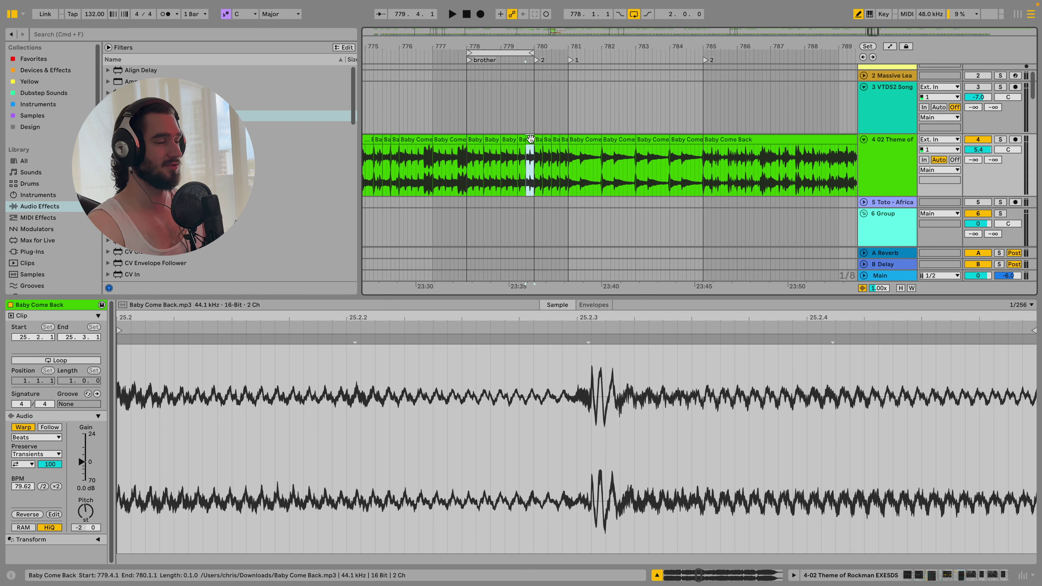
click(475, 138)
Return to the Toto - Africa section and place the insert marker on track 3 at bar 563.3.1, under the HOLY marker.
scroll(786, 71, right, 10)
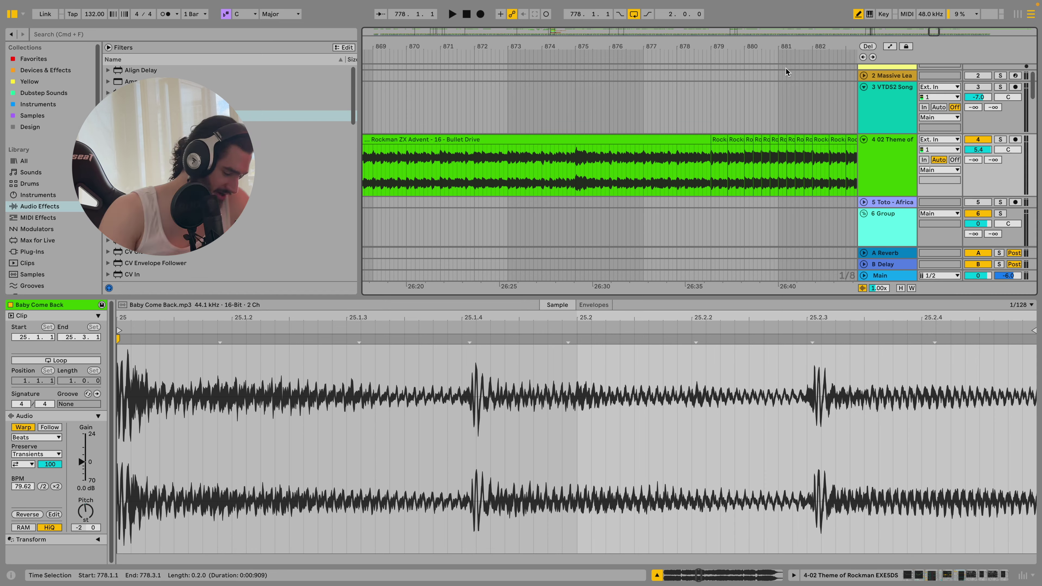
scroll(786, 67, left, 20)
click(419, 111)
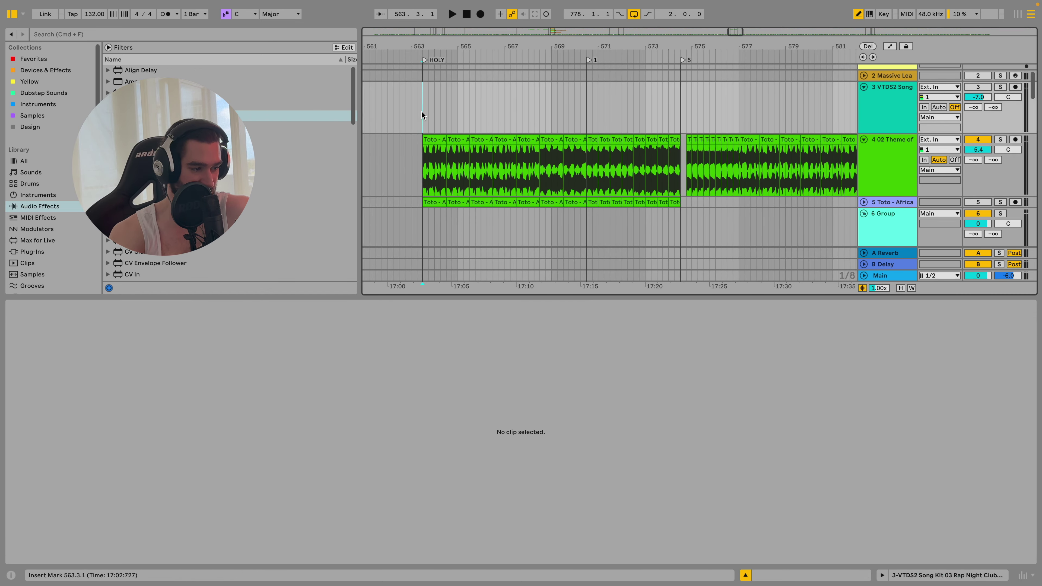
Return to the Billy Joel section and select bars 379.1.1 to 384.1.1 on track 3.
right_click(423, 110)
click(547, 240)
drag(529, 41, 309, 91)
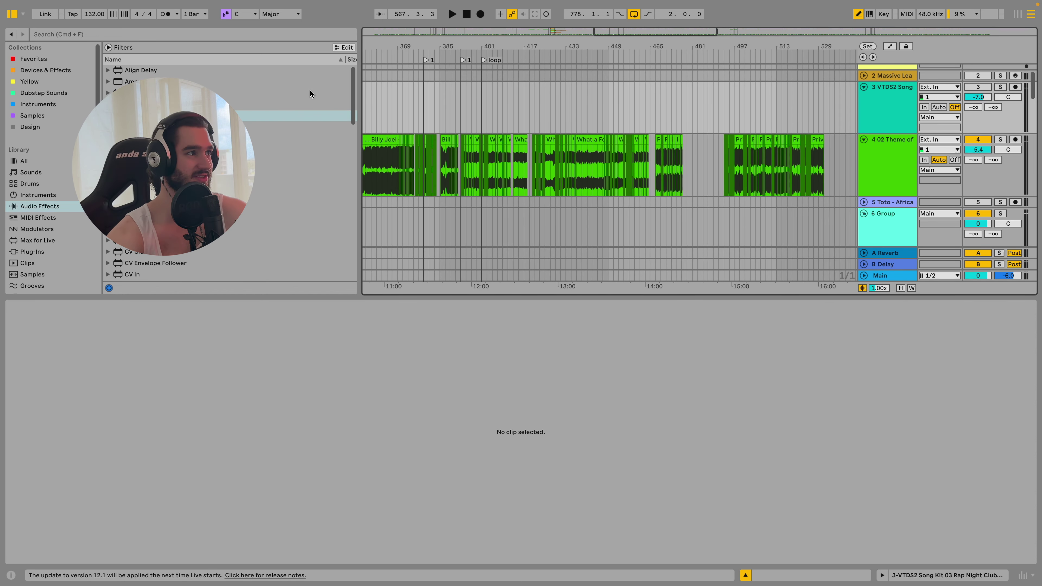
scroll(491, 190, up, 5)
scroll(490, 194, down, 8)
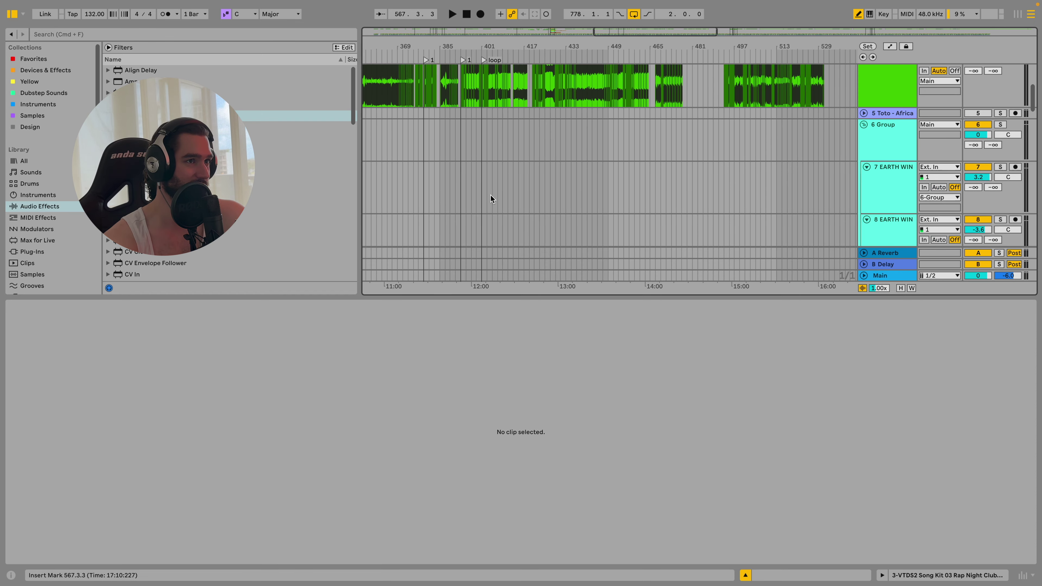
scroll(513, 144, up, 5)
scroll(513, 144, up, 3)
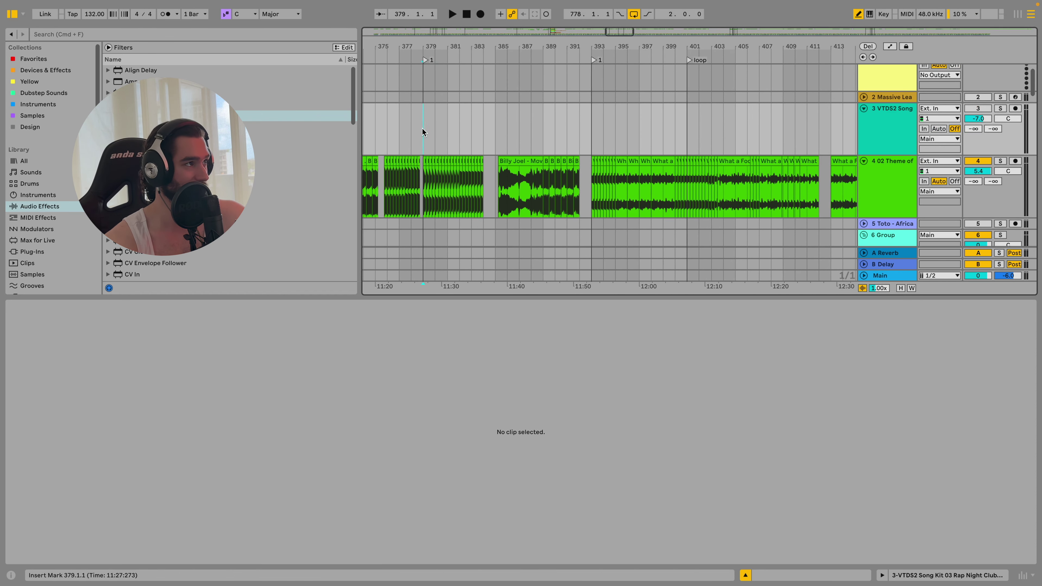
drag(422, 127, 477, 131)
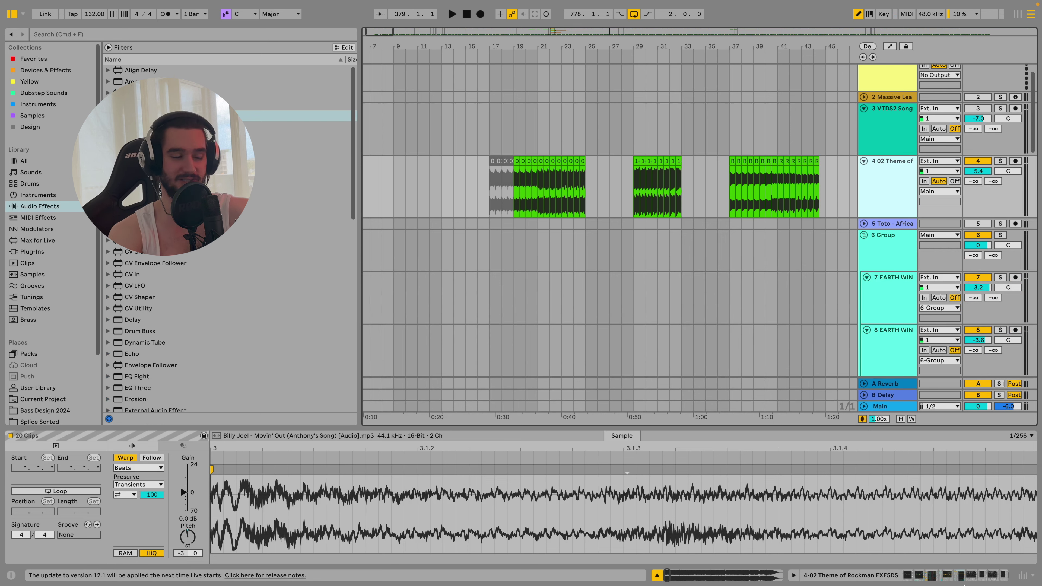
Show track 4's effect chain and switch the Flanger Spinning device to Phaser and finally to Doubler mode.
click(985, 576)
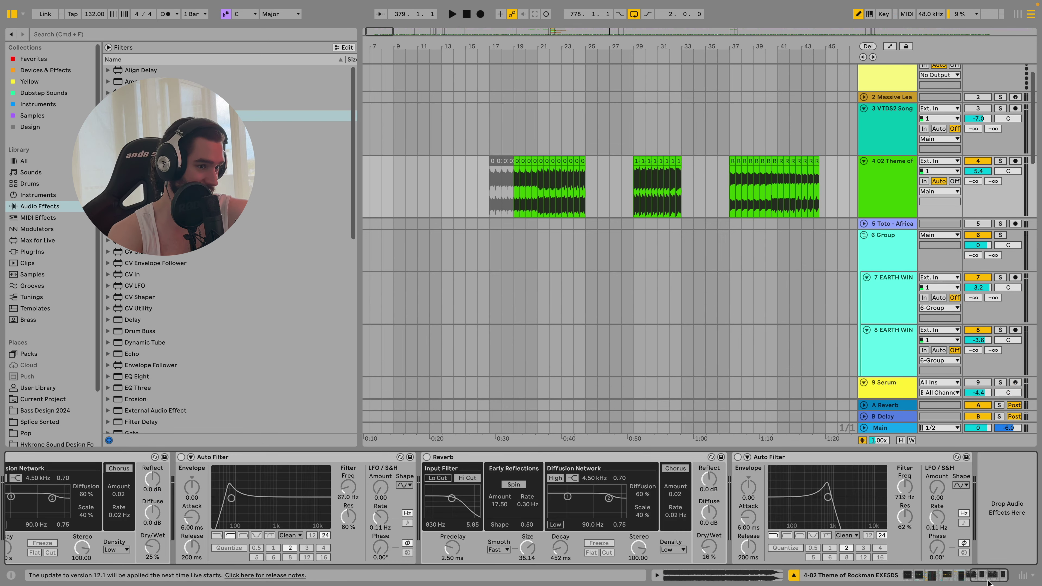
scroll(318, 476, left, 5)
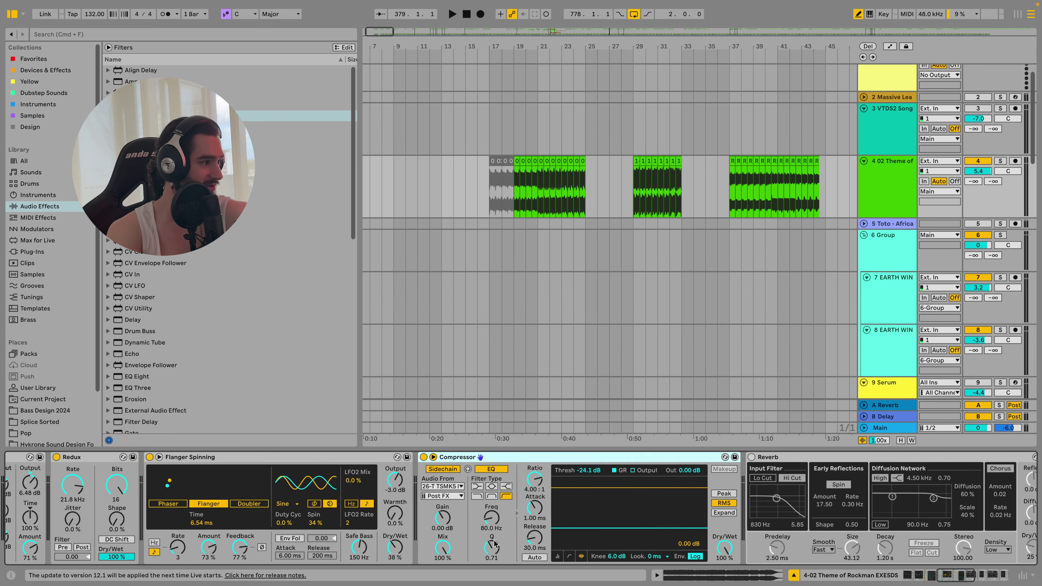
click(287, 461)
key(super+z)
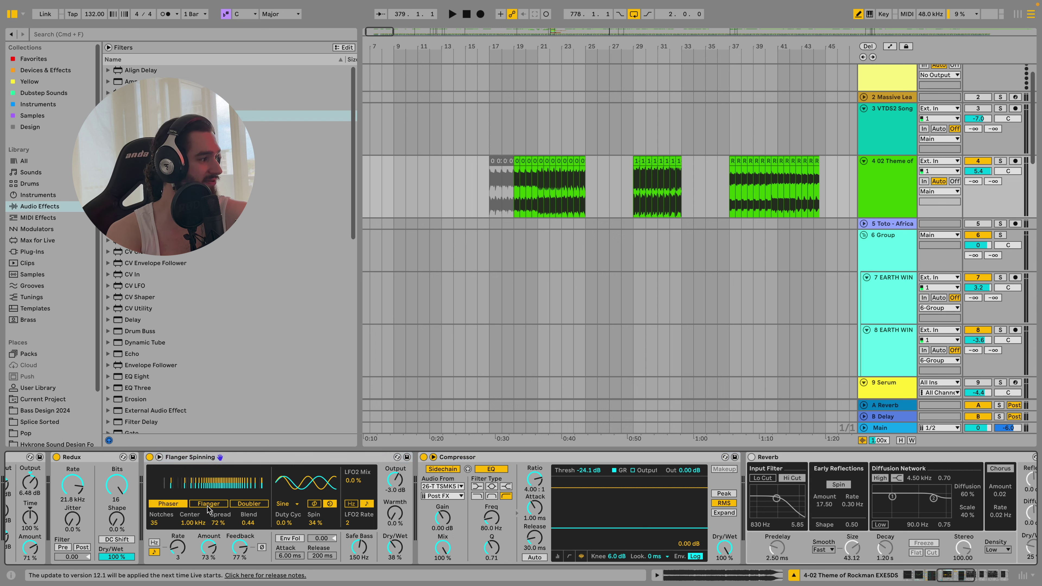
click(210, 504)
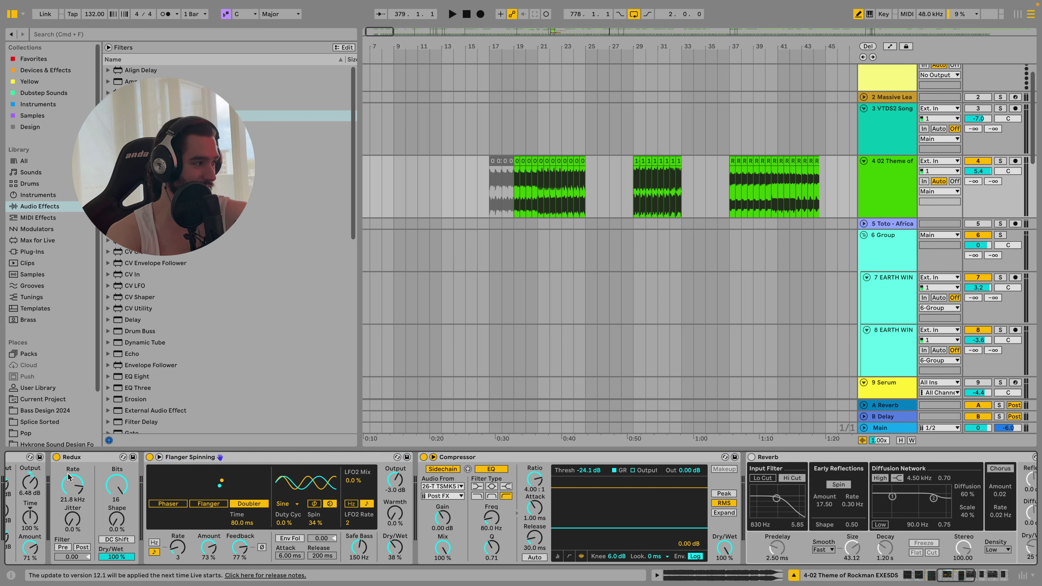
Inspect the Redux and Reverb devices of track 4, and place the insert marker at bar 19.3.1.
click(68, 458)
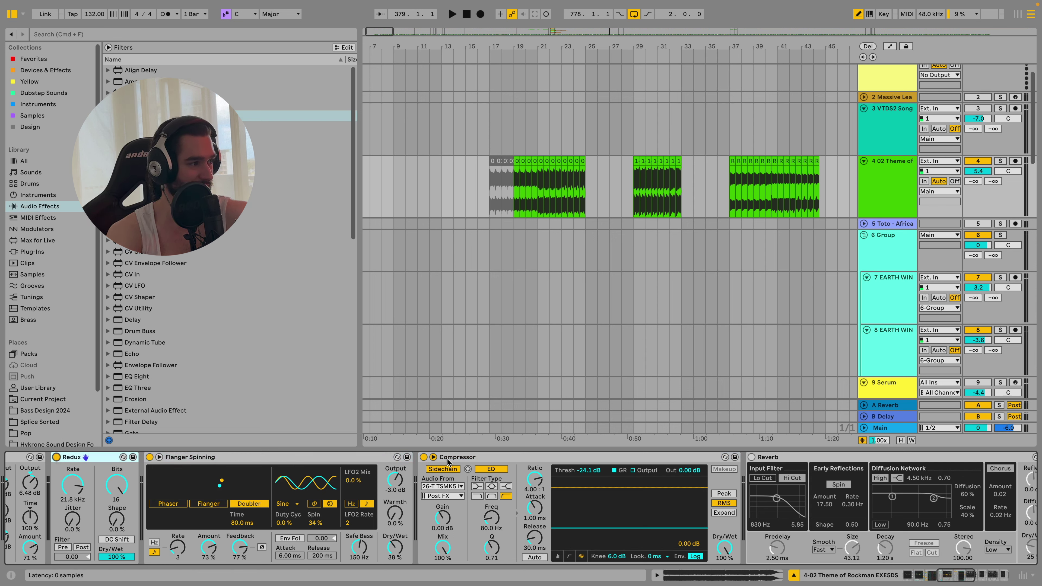
click(812, 465)
click(518, 159)
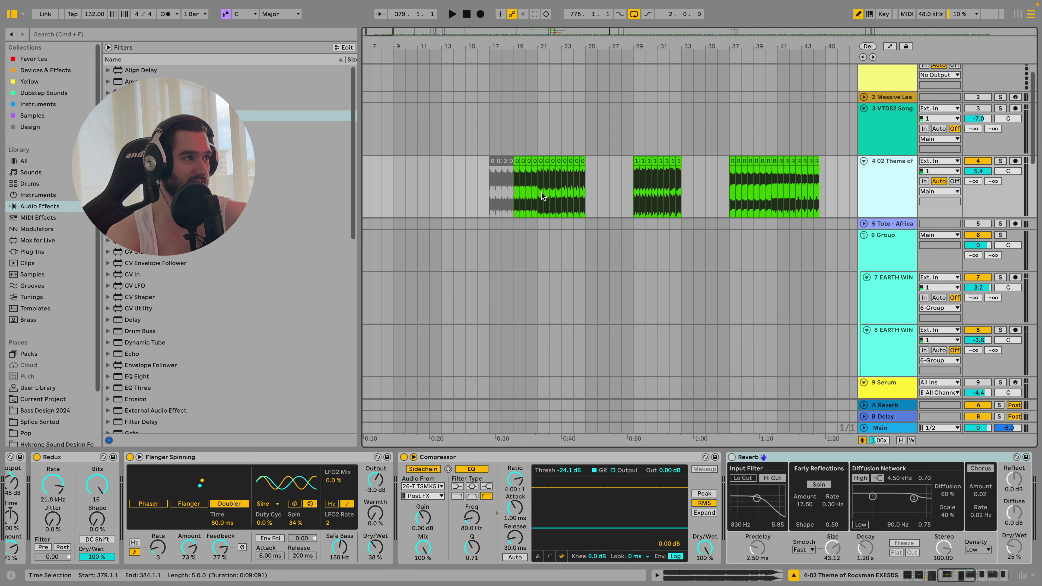
Inspect the effects on the drum tracks inside group 21, including hi-hat track 23 and kick track 26.
scroll(697, 168, down, 15)
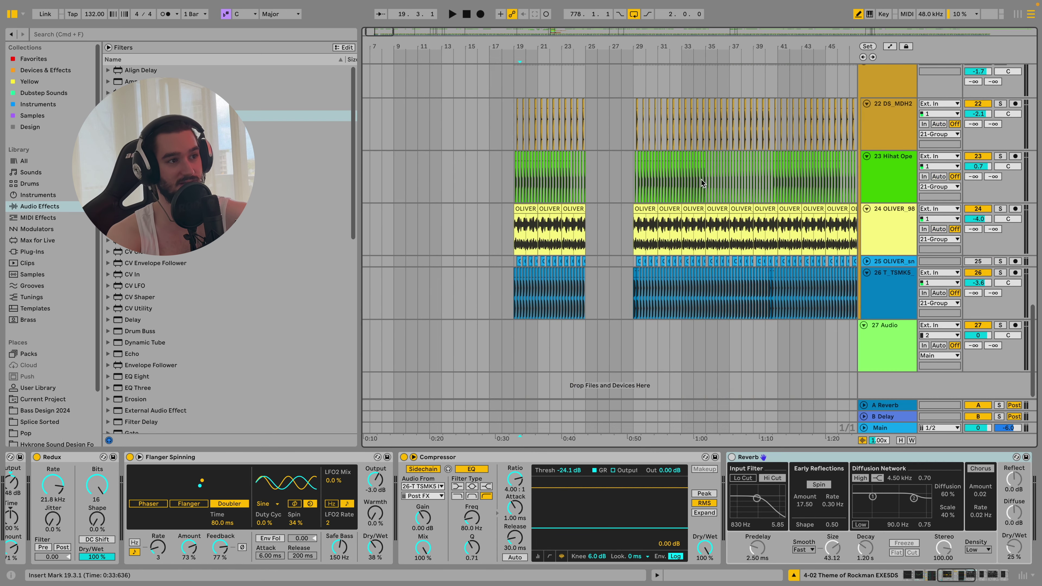
click(886, 166)
scroll(887, 167, up, 2)
click(884, 177)
click(892, 204)
click(888, 276)
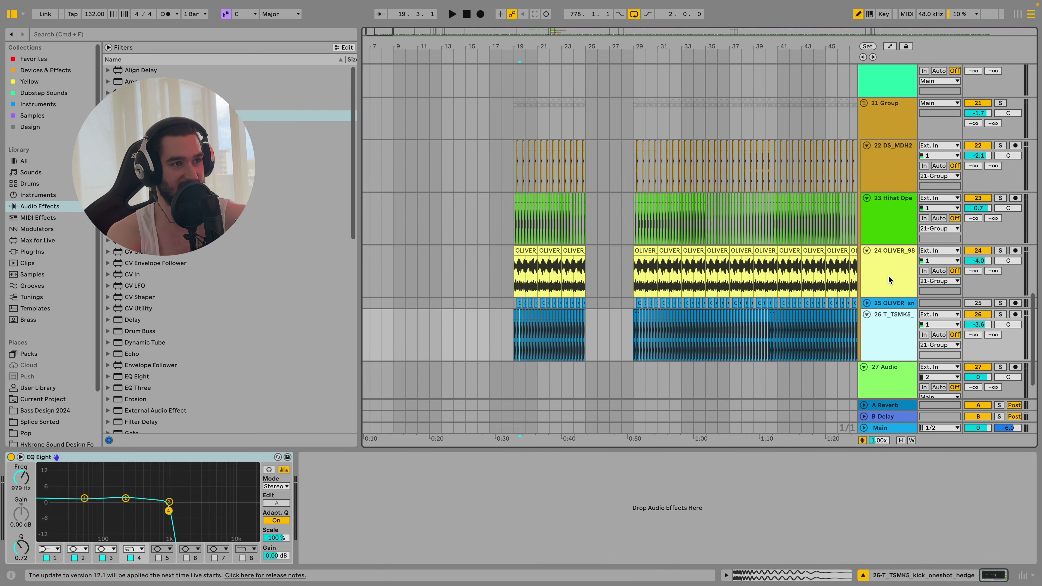
click(888, 221)
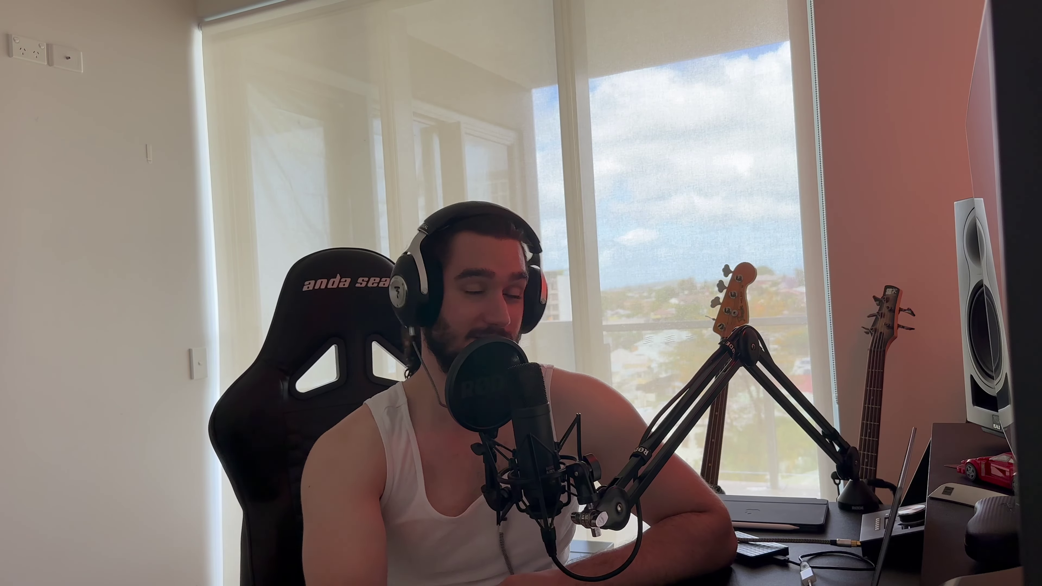